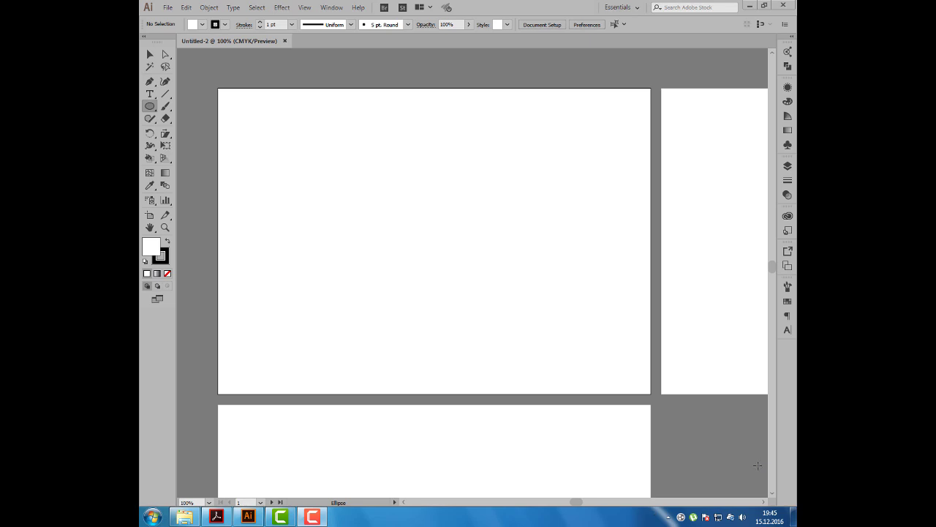
# After glancing at the 3D effects guide and menu, draw a roughly 28 × 25 mm rectangle top-left
pyautogui.click(217, 516)
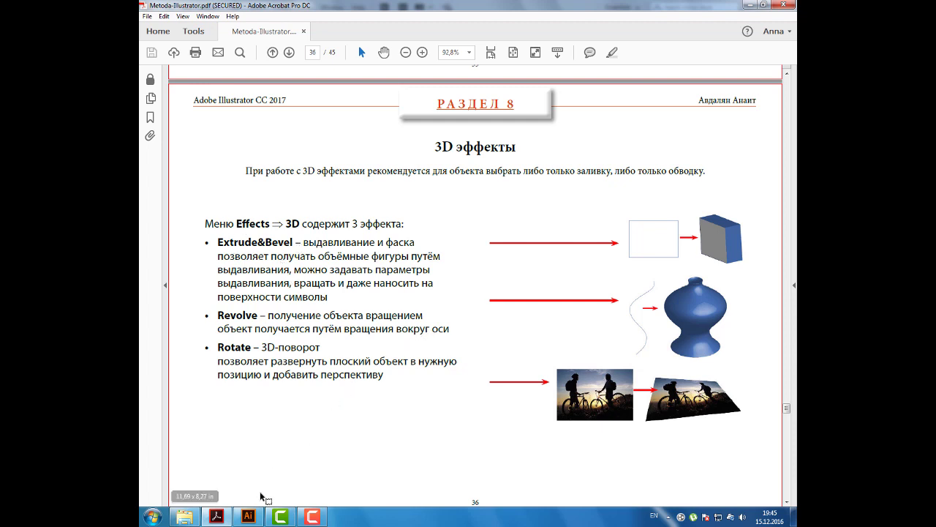
pyautogui.click(250, 517)
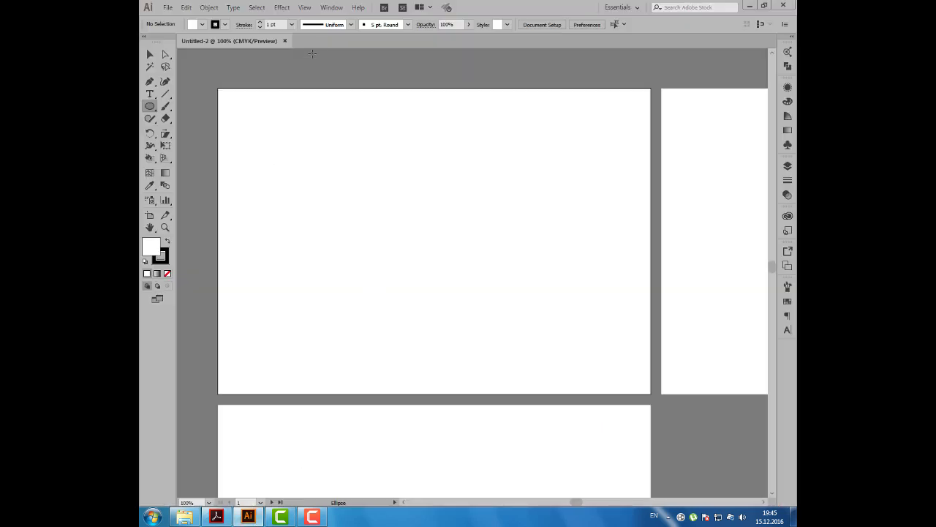
pyautogui.click(282, 7)
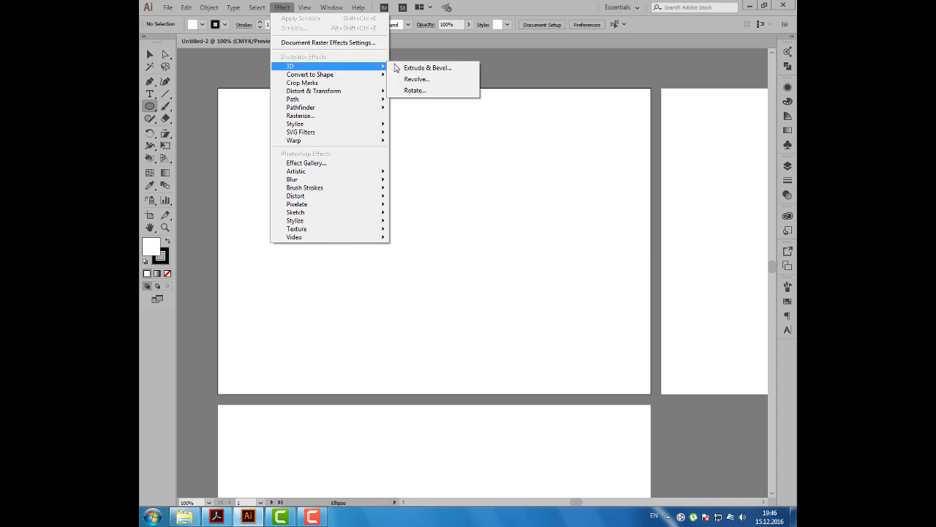
pyautogui.moveTo(329, 66)
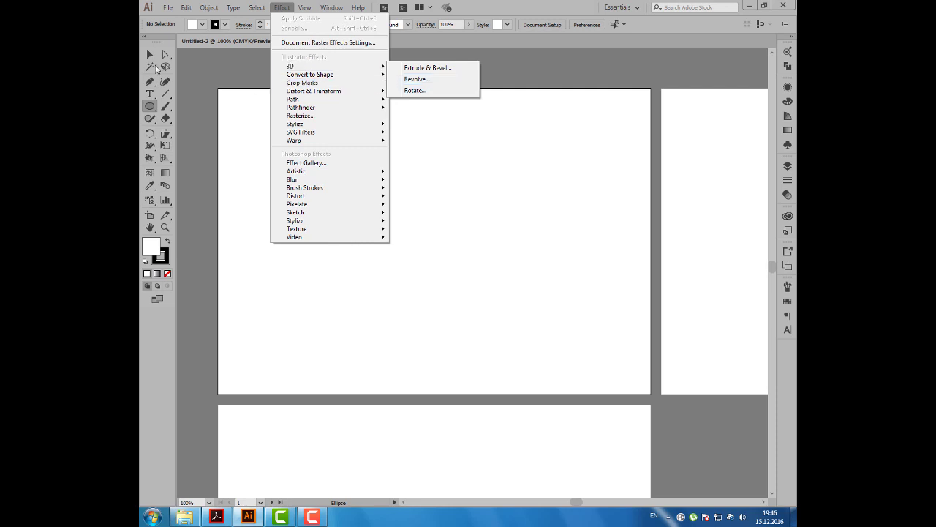
pyautogui.click(150, 54)
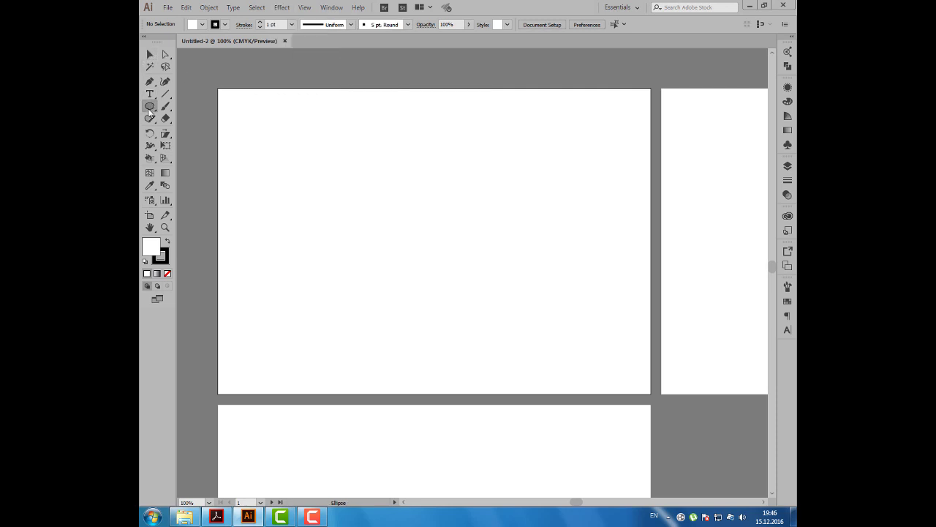
pyautogui.moveTo(150, 106); pyautogui.dragTo(181, 110)
pyautogui.moveTo(248, 112); pyautogui.dragTo(292, 154)
# Give the rectangle a yellow fill and no stroke
pyautogui.click(203, 25)
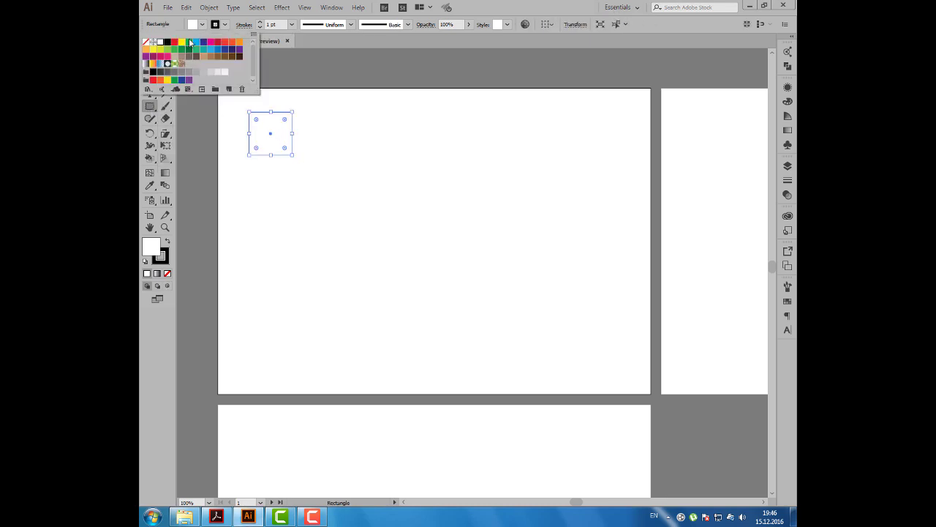
pyautogui.click(182, 42)
pyautogui.click(227, 28)
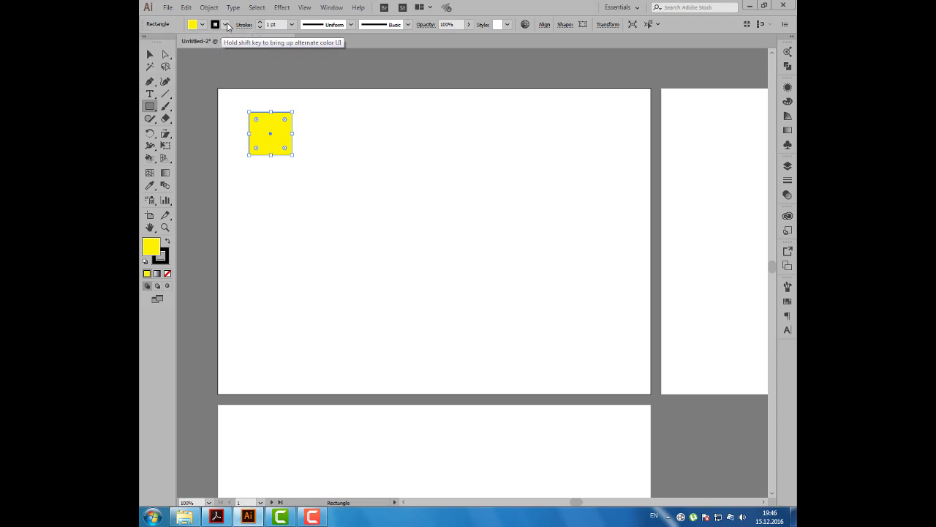
pyautogui.click(145, 41)
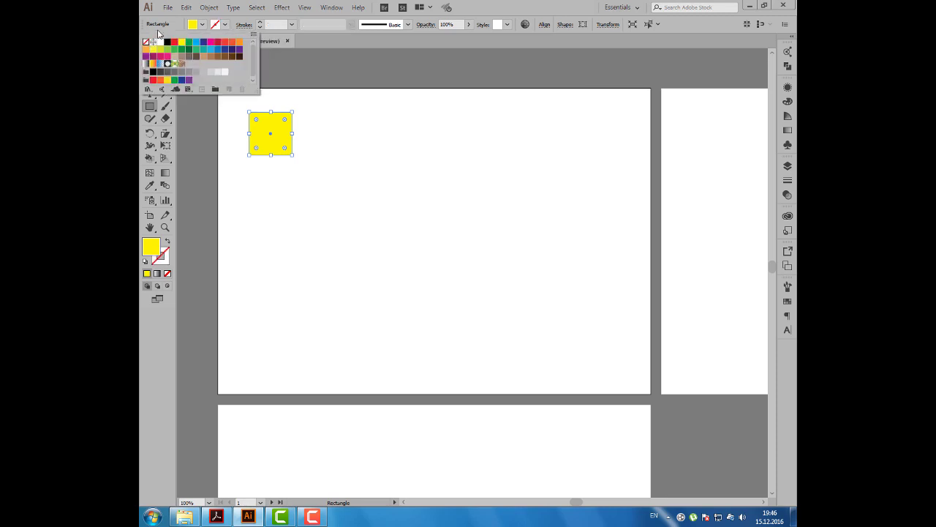
# Nudge the yellow rectangle slightly right and down with the Selection tool
pyautogui.click(159, 34)
pyautogui.click(150, 54)
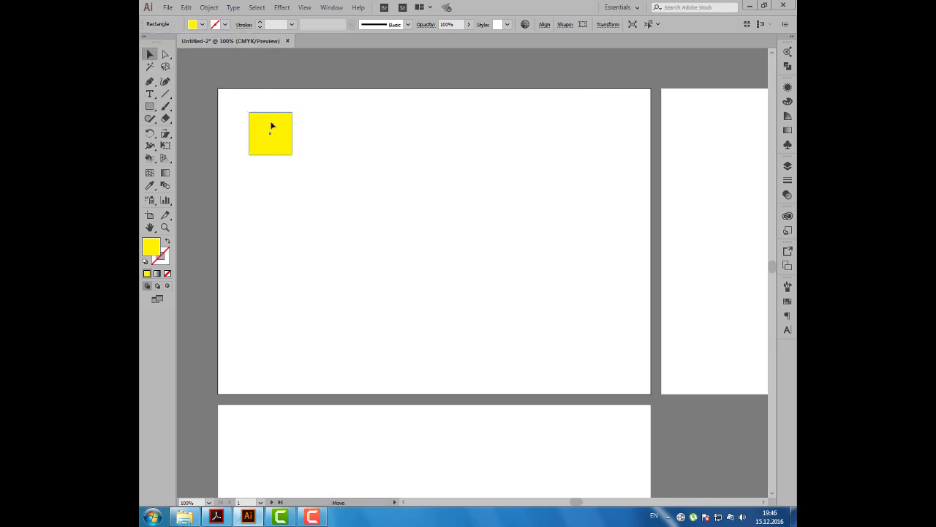
pyautogui.moveTo(265, 121); pyautogui.dragTo(272, 126)
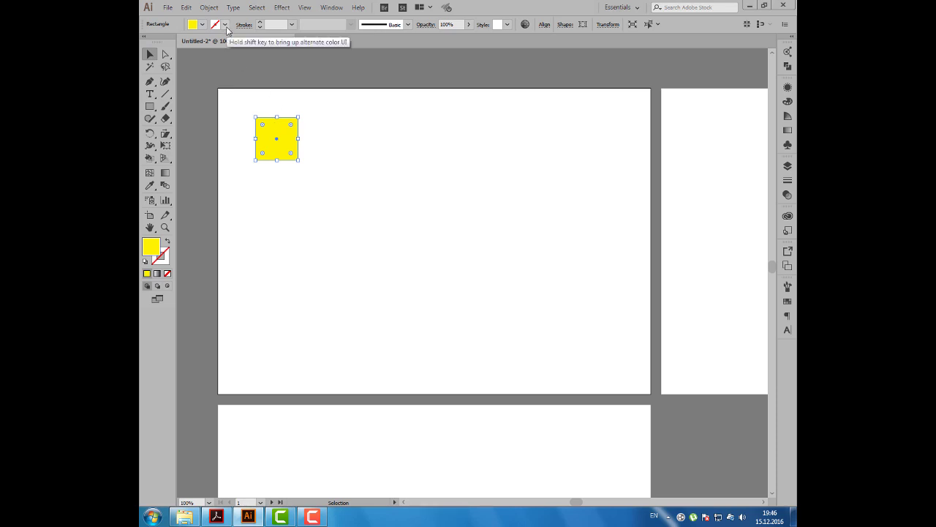
pyautogui.click(282, 8)
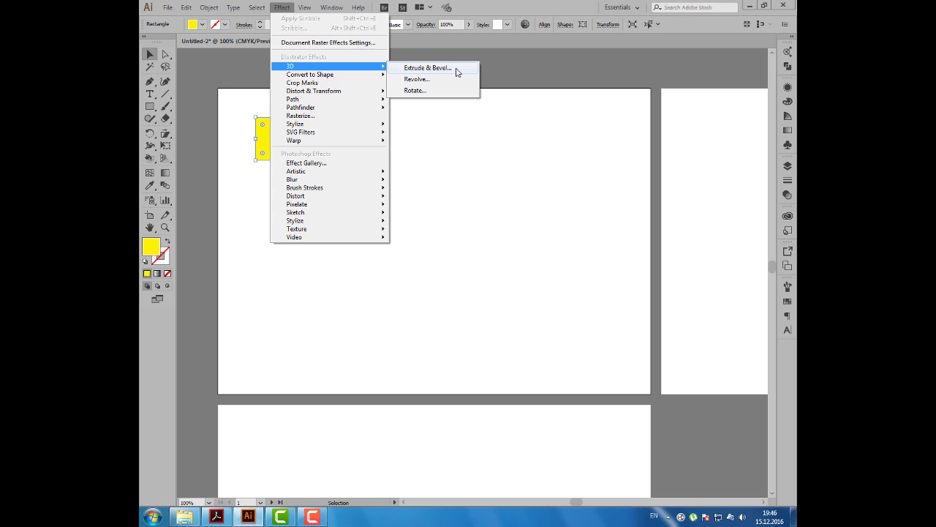
# Preview a 3D Extrude & Bevel on the rectangle with an extrude depth of 133 pt
pyautogui.click(457, 69)
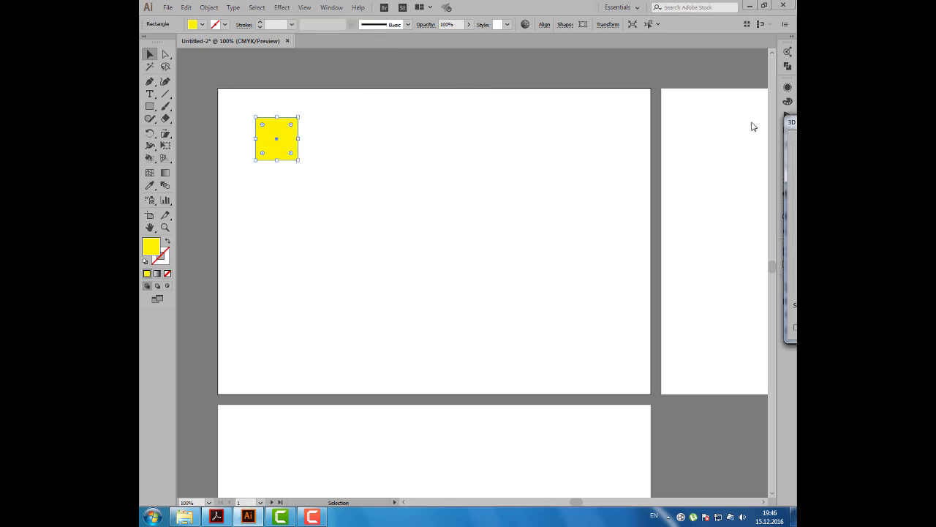
pyautogui.moveTo(792, 123); pyautogui.dragTo(417, 66)
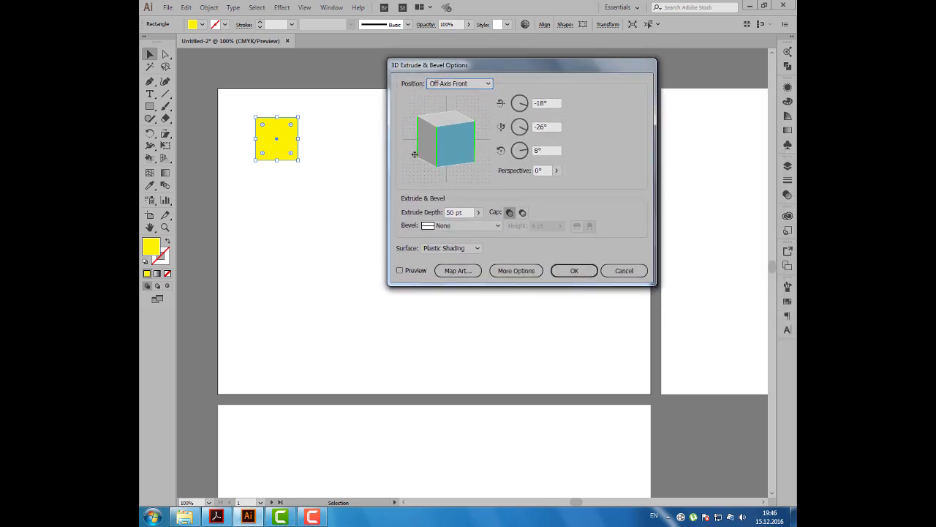
pyautogui.click(413, 272)
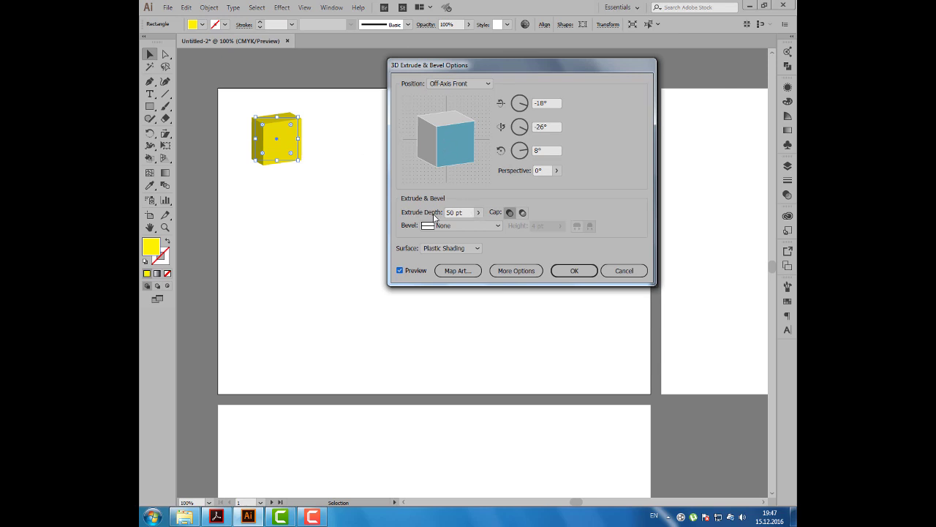
pyautogui.click(478, 212)
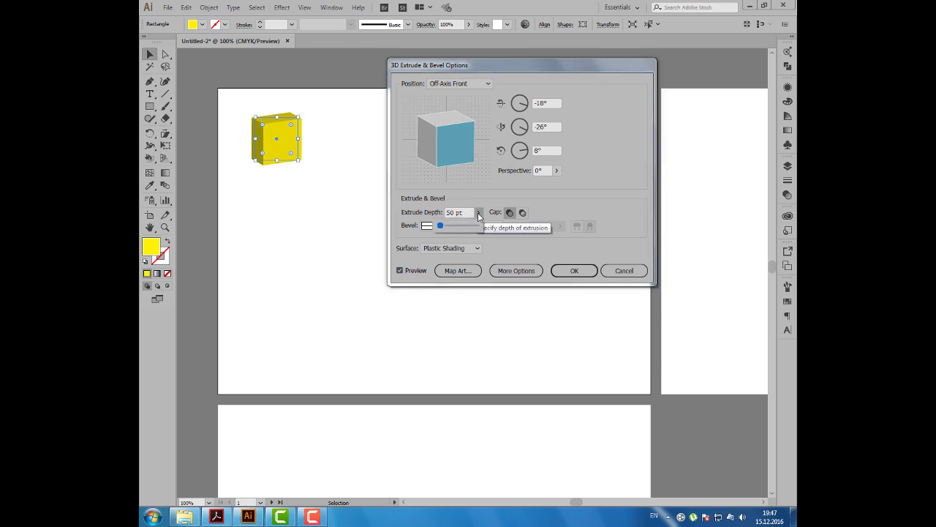
pyautogui.moveTo(443, 229)
pyautogui.mouseDown()
pyautogui.moveTo(454, 231)
pyautogui.moveTo(444, 230)
pyautogui.mouseUp()
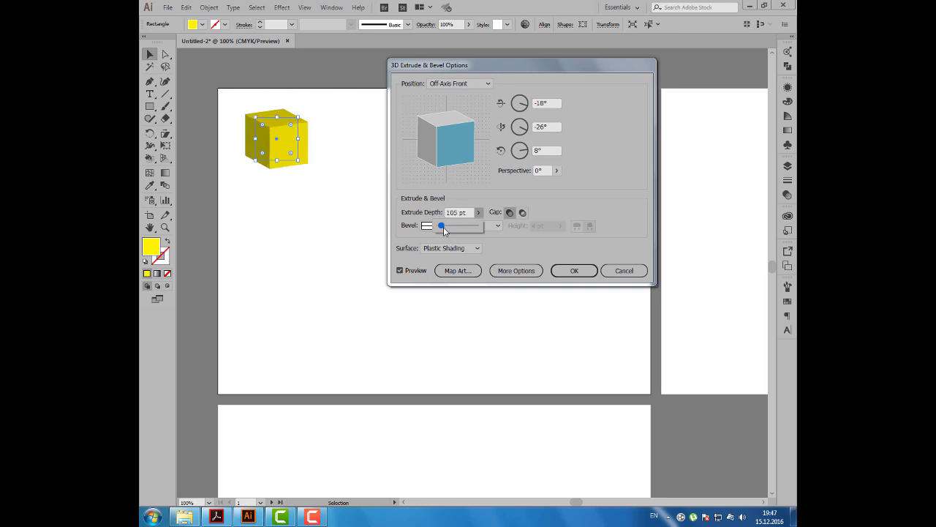
pyautogui.moveTo(443, 228); pyautogui.dragTo(444, 228)
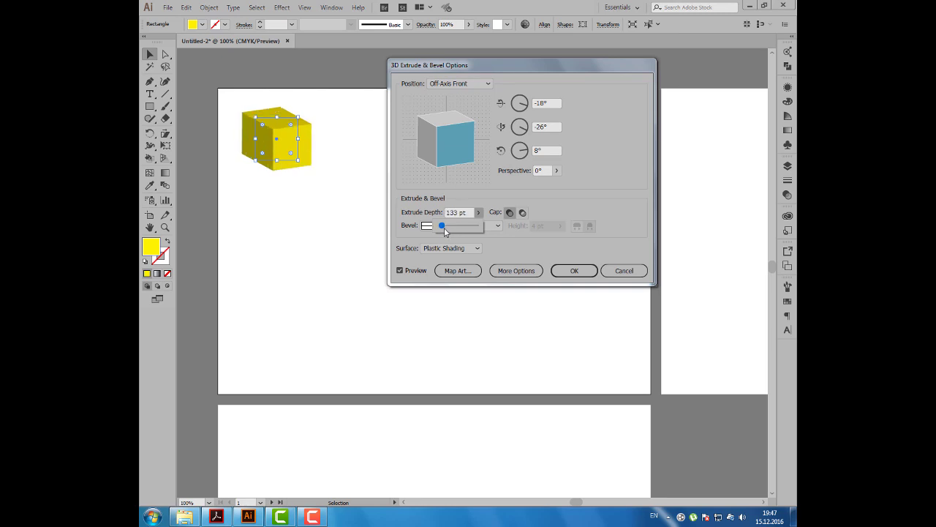
# Set the cube's 3D perspective to 44°
pyautogui.click(556, 171)
pyautogui.moveTo(518, 184); pyautogui.dragTo(527, 183)
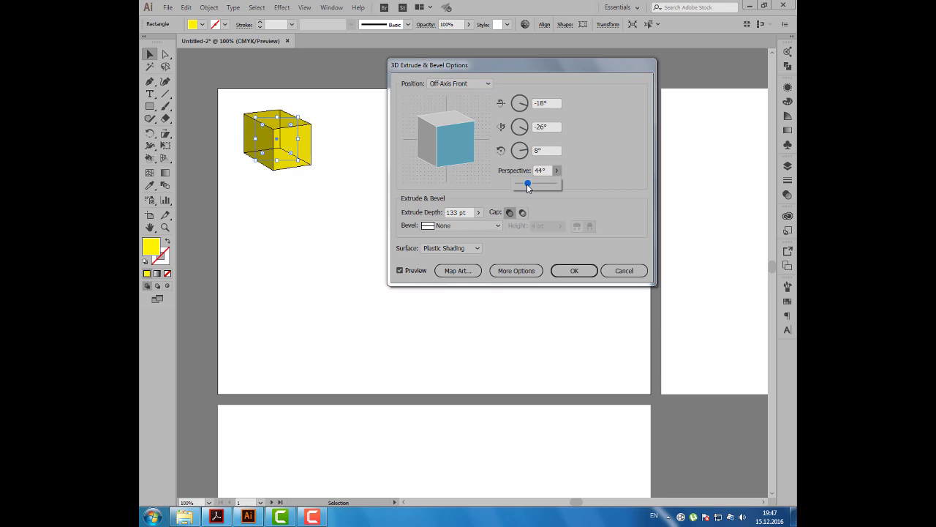
pyautogui.click(578, 169)
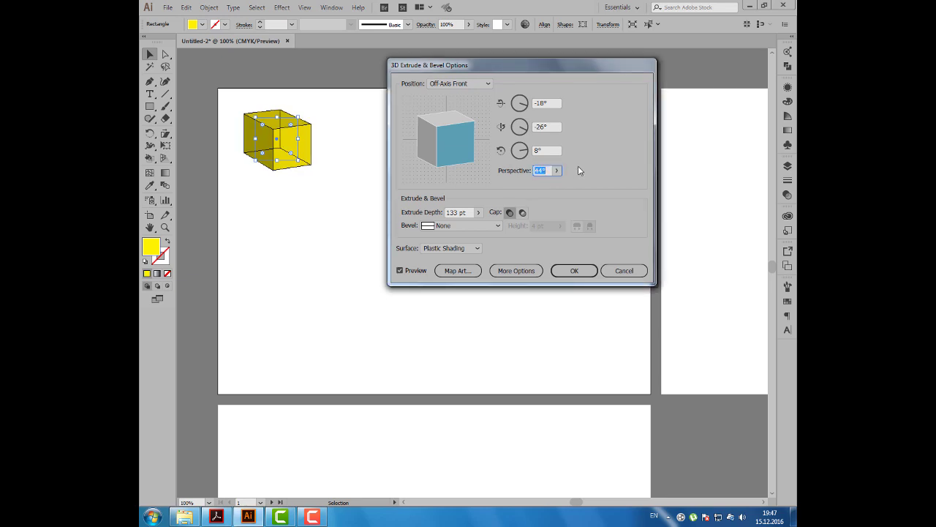
# Rotate the preview cube to a custom rotation of -18°, -29°, 9°
pyautogui.click(516, 107)
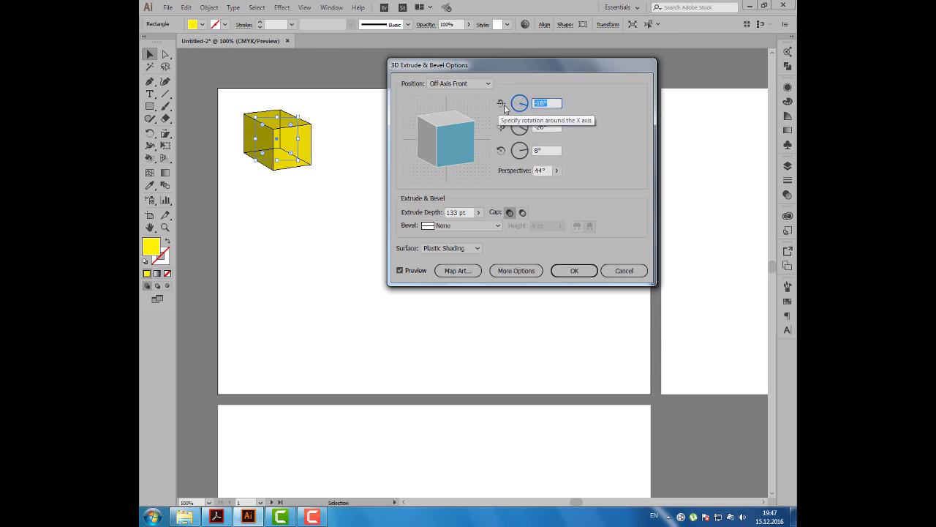
pyautogui.click(518, 128)
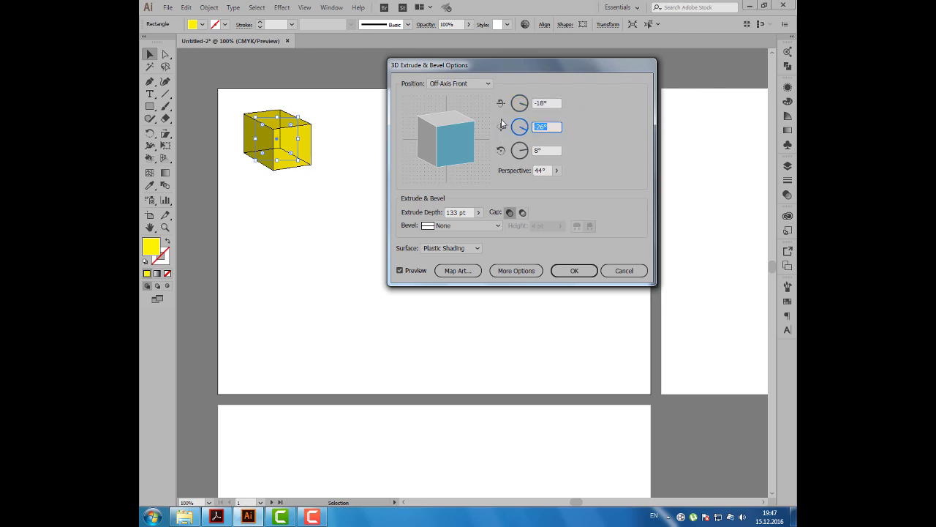
pyautogui.click(547, 150)
pyautogui.click(461, 137)
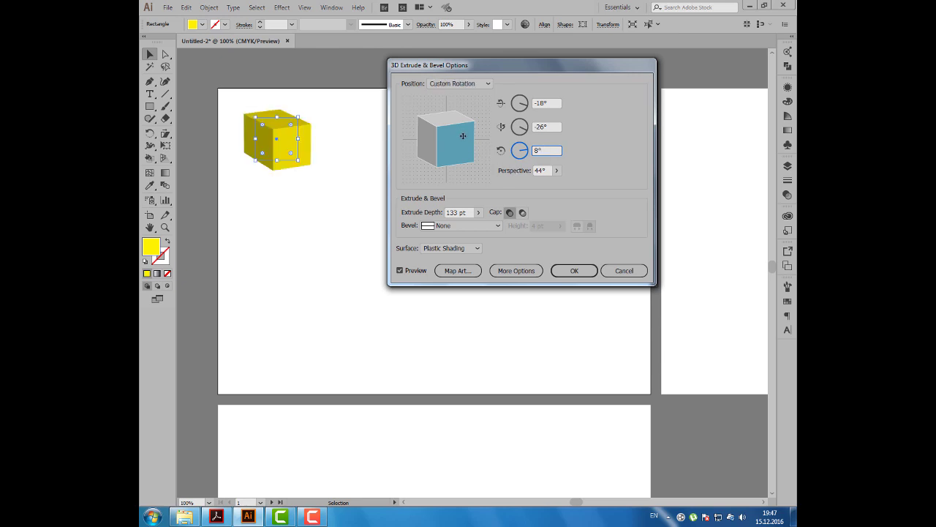
pyautogui.moveTo(462, 136); pyautogui.dragTo(469, 130)
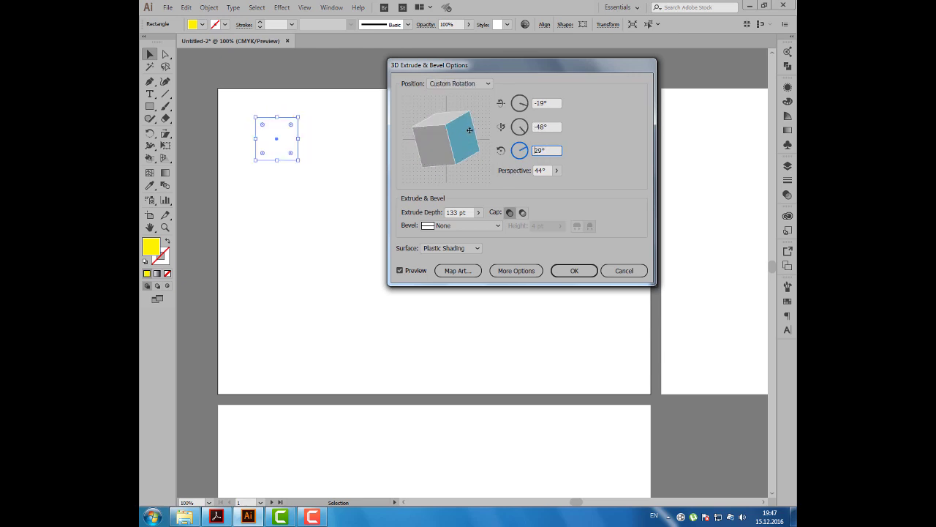
pyautogui.moveTo(433, 127)
pyautogui.mouseDown()
pyautogui.moveTo(459, 142)
pyautogui.moveTo(428, 134)
pyautogui.moveTo(454, 137)
pyautogui.mouseUp()
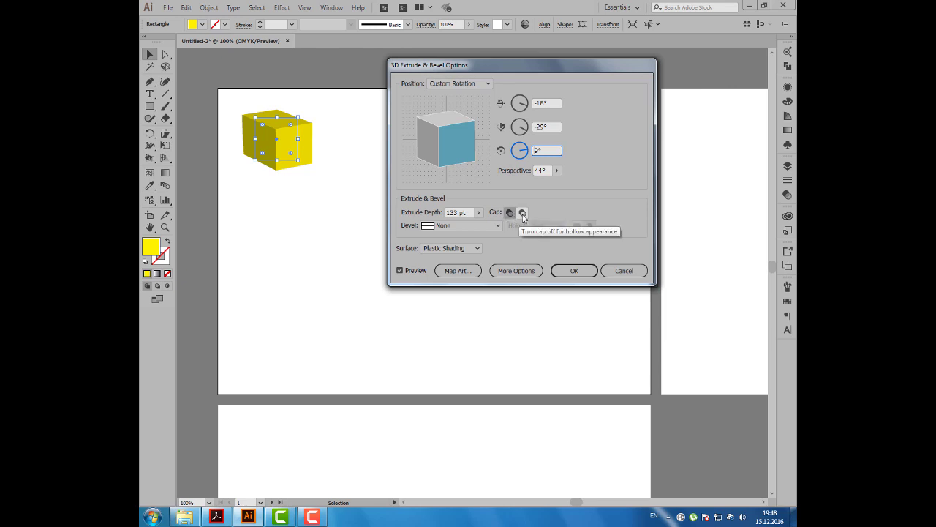
# Toggle the cube's caps off and back on, and rotate it slightly to -15°, -21°, 5°
pyautogui.click(523, 213)
pyautogui.click(510, 212)
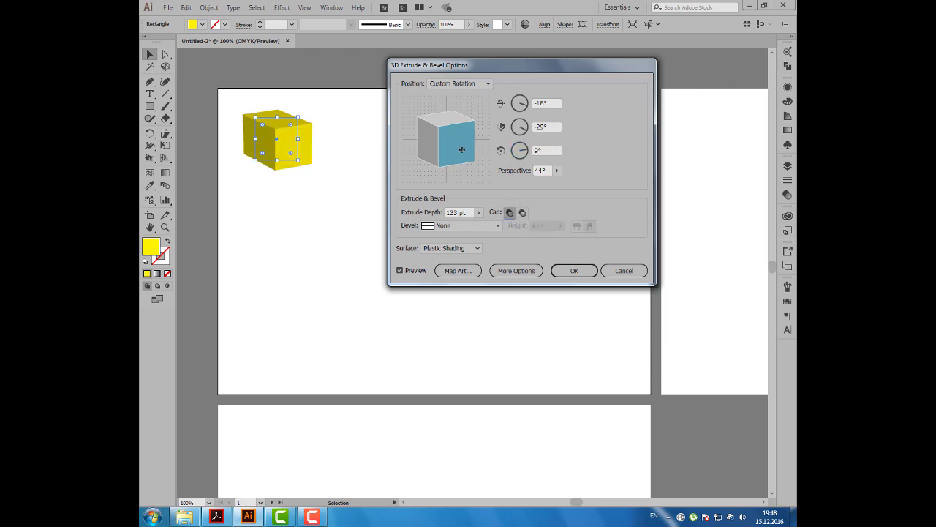
pyautogui.moveTo(462, 150); pyautogui.dragTo(455, 146)
pyautogui.click(522, 213)
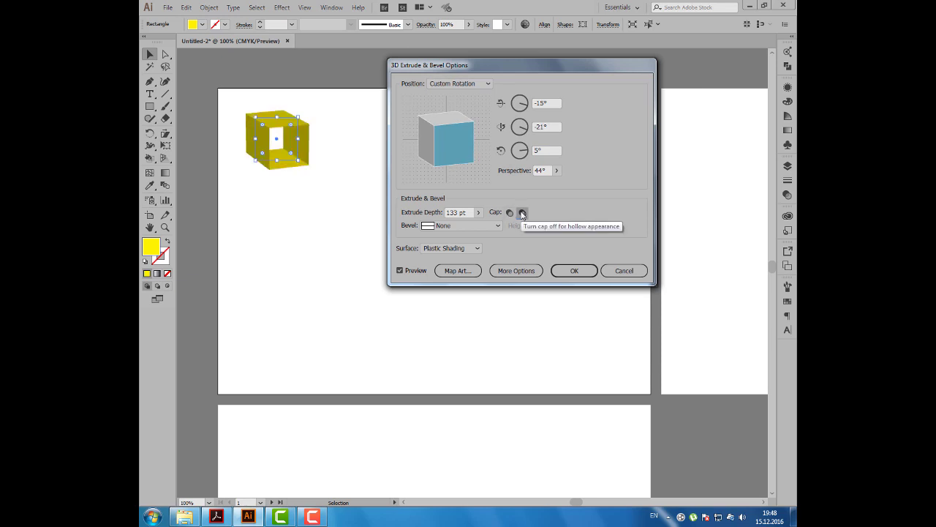
pyautogui.click(510, 212)
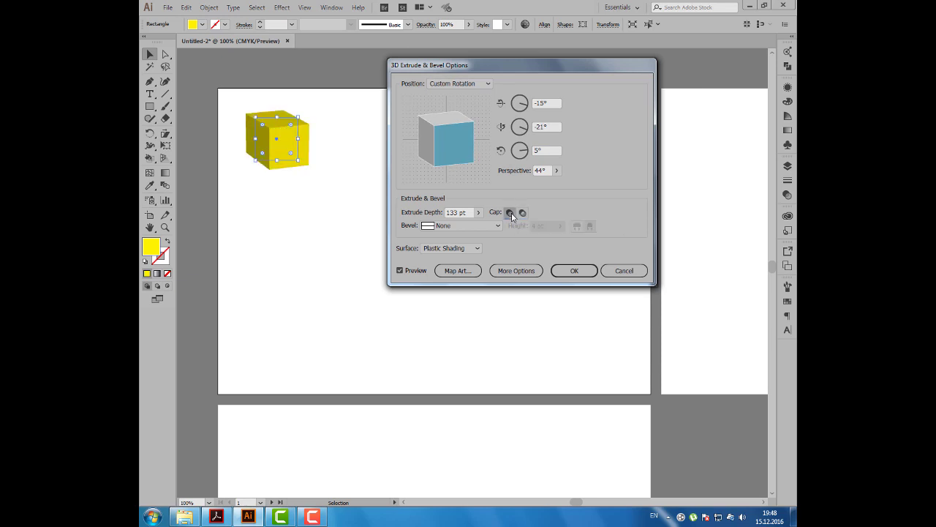
# Try Classic and Complex 3 bevels at 16 pt height, then set Bevel to None
pyautogui.click(450, 227)
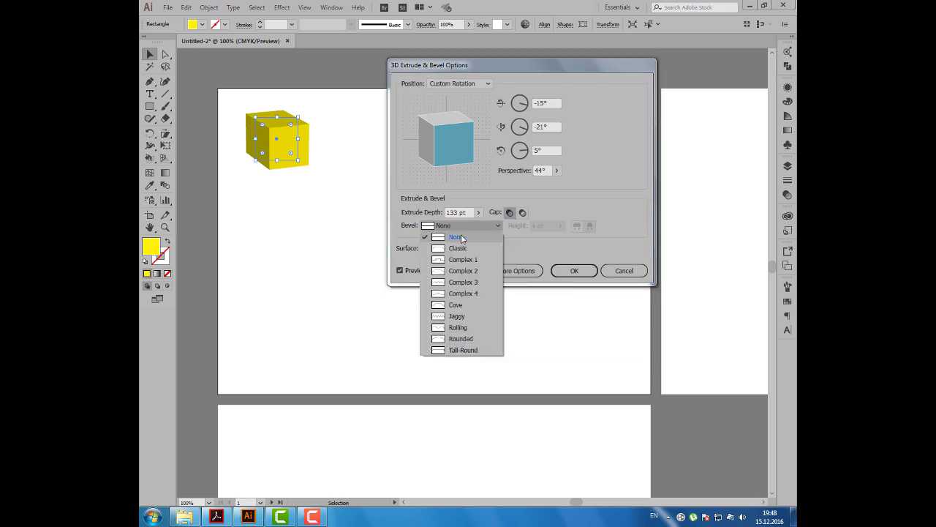
pyautogui.click(459, 249)
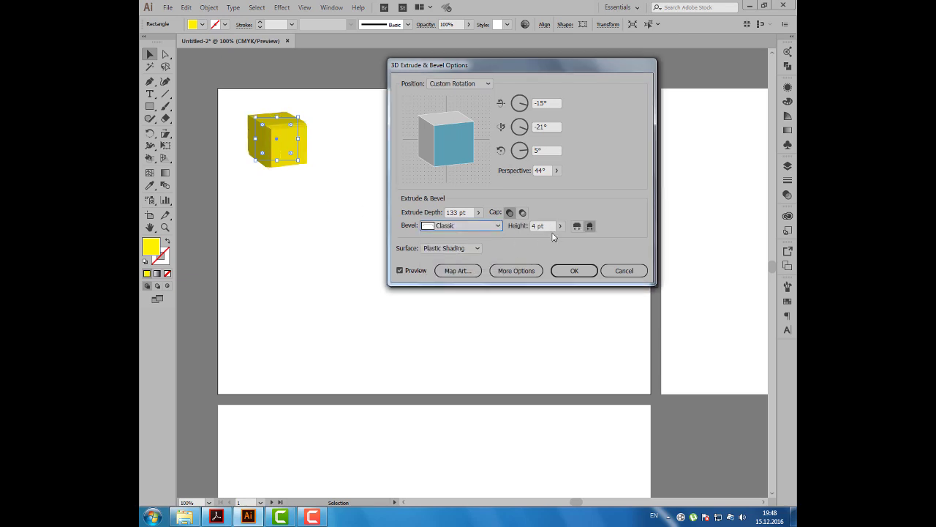
pyautogui.click(559, 226)
pyautogui.moveTo(524, 240); pyautogui.dragTo(531, 242)
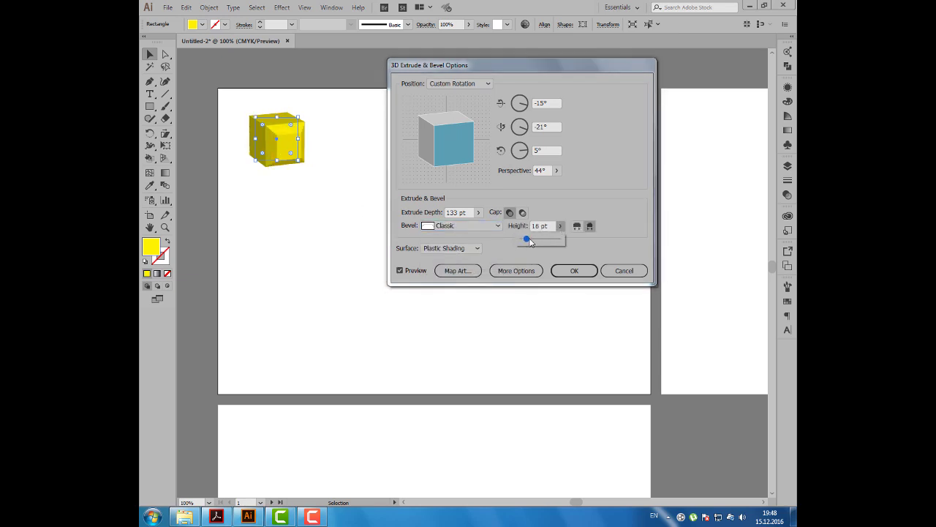
pyautogui.click(508, 235)
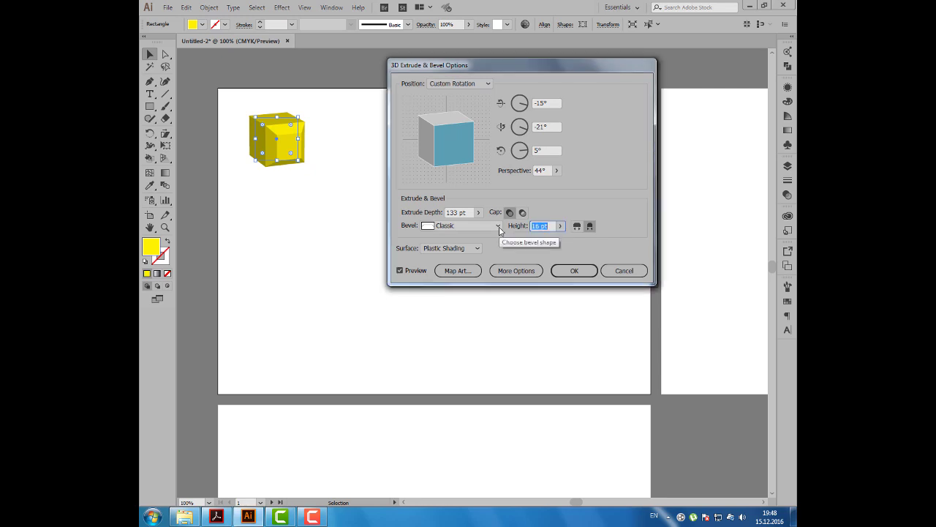
pyautogui.click(498, 225)
pyautogui.click(464, 281)
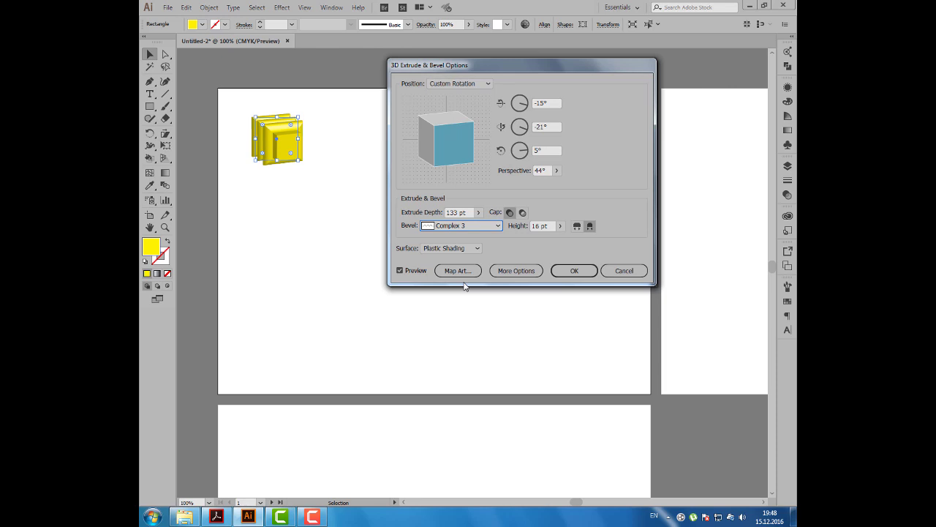
pyautogui.click(497, 225)
pyautogui.click(457, 235)
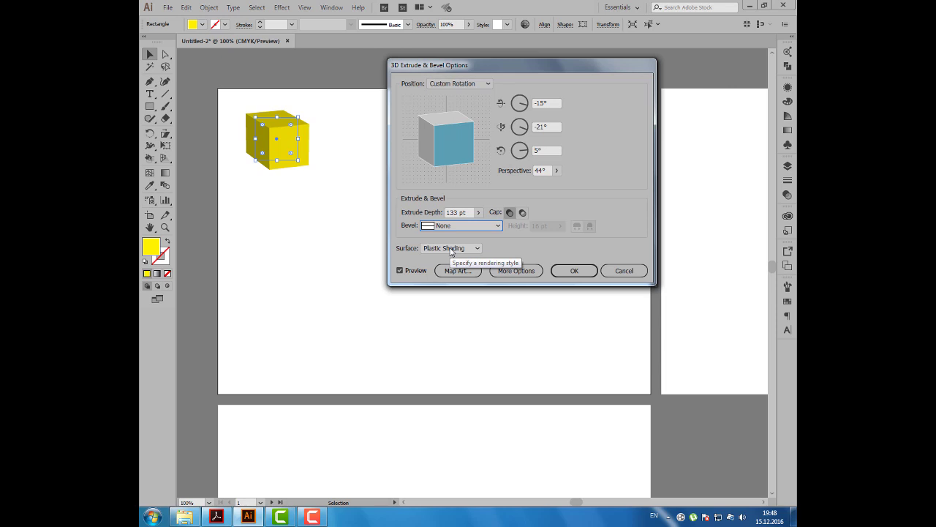
pyautogui.click(450, 249)
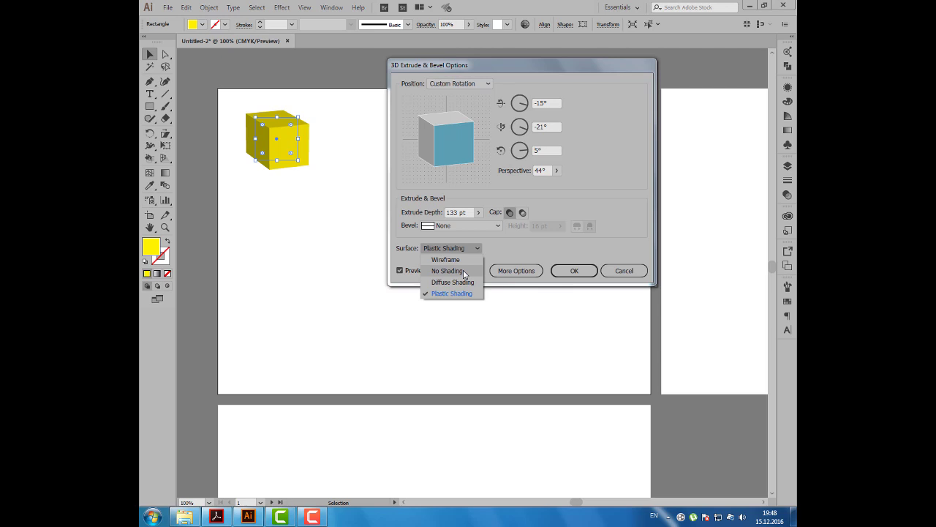
pyautogui.click(464, 271)
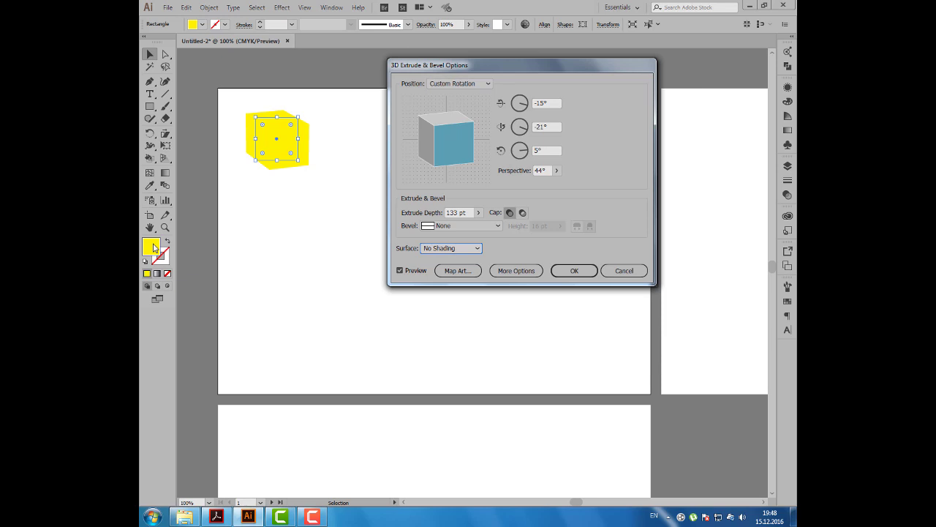
pyautogui.click(424, 250)
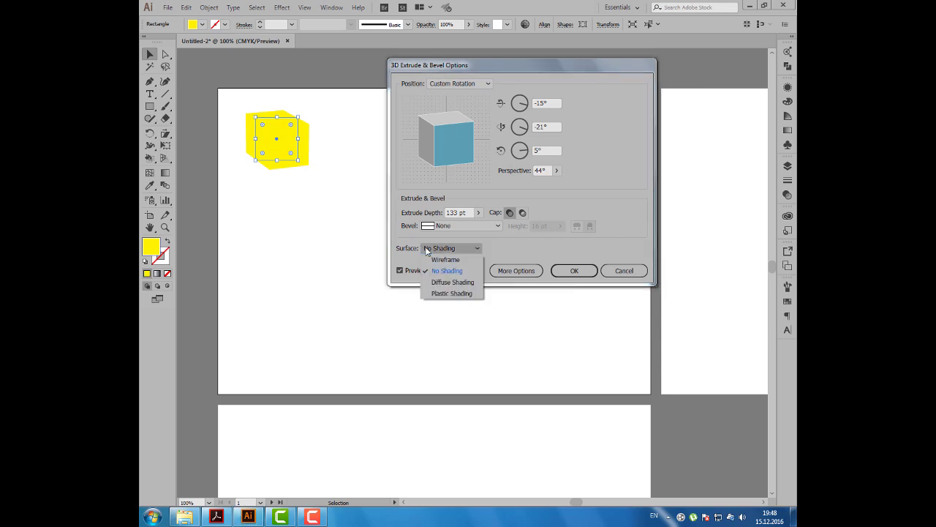
pyautogui.click(445, 293)
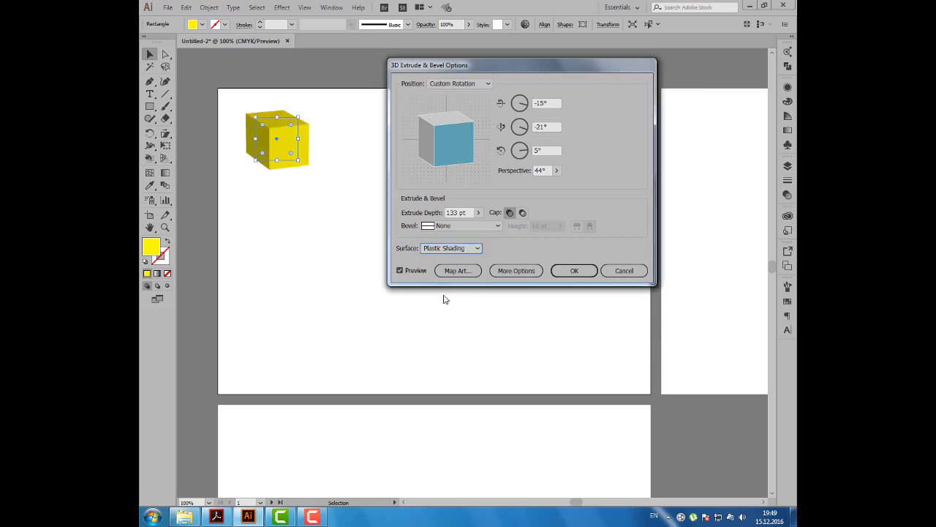
pyautogui.click(476, 250)
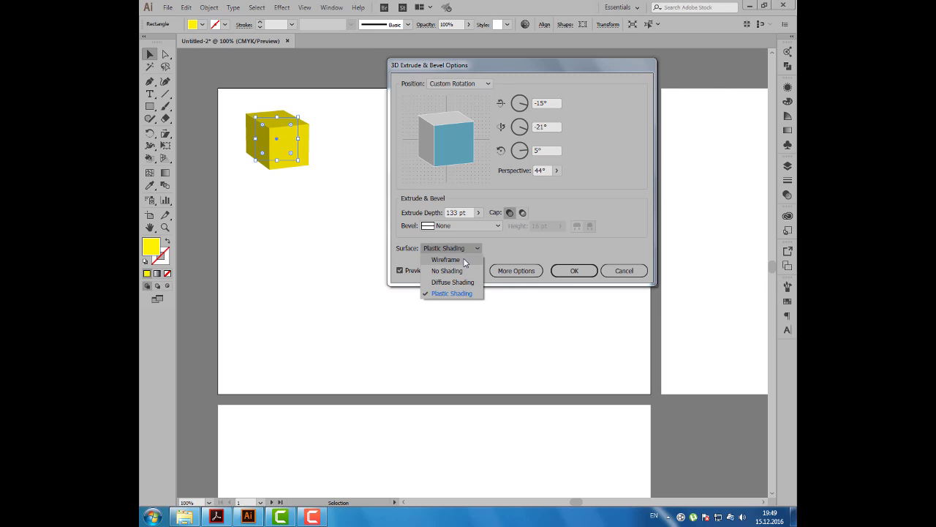
pyautogui.click(465, 260)
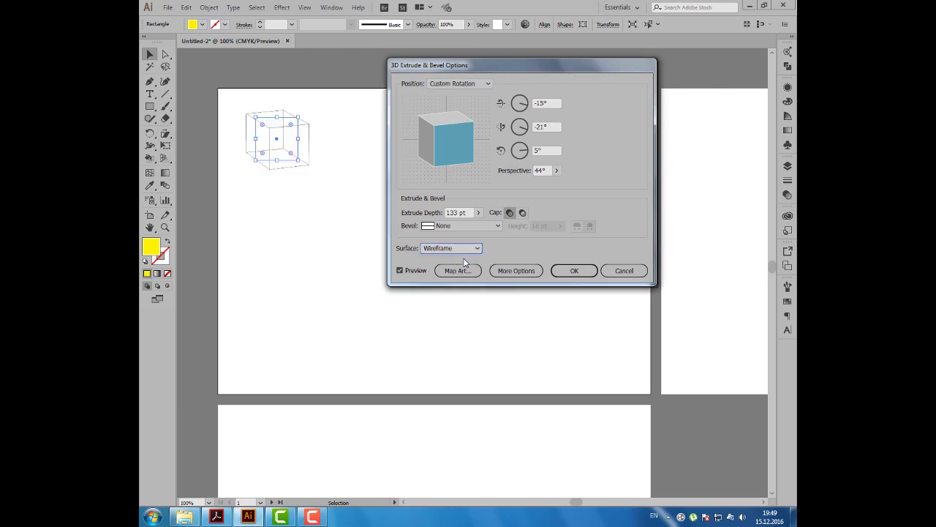
pyautogui.click(471, 249)
pyautogui.click(450, 295)
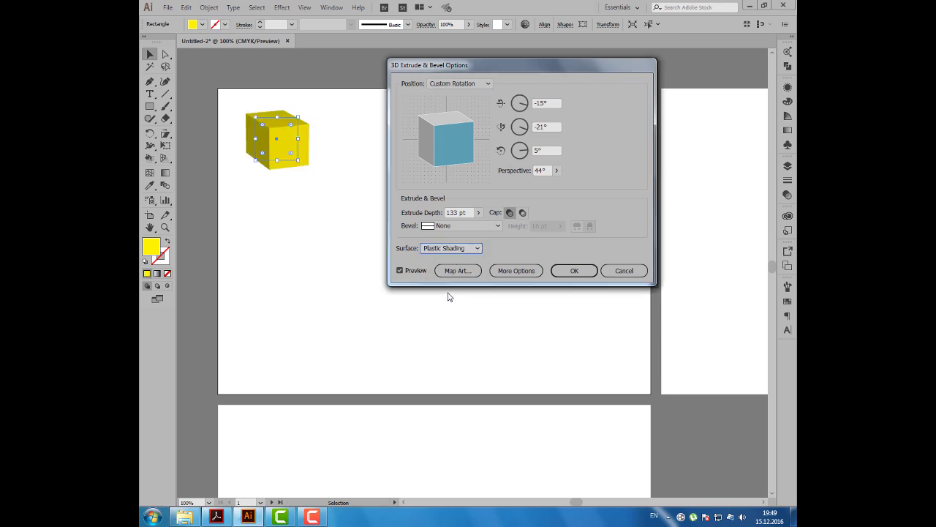
pyautogui.moveTo(449, 69); pyautogui.dragTo(460, 62)
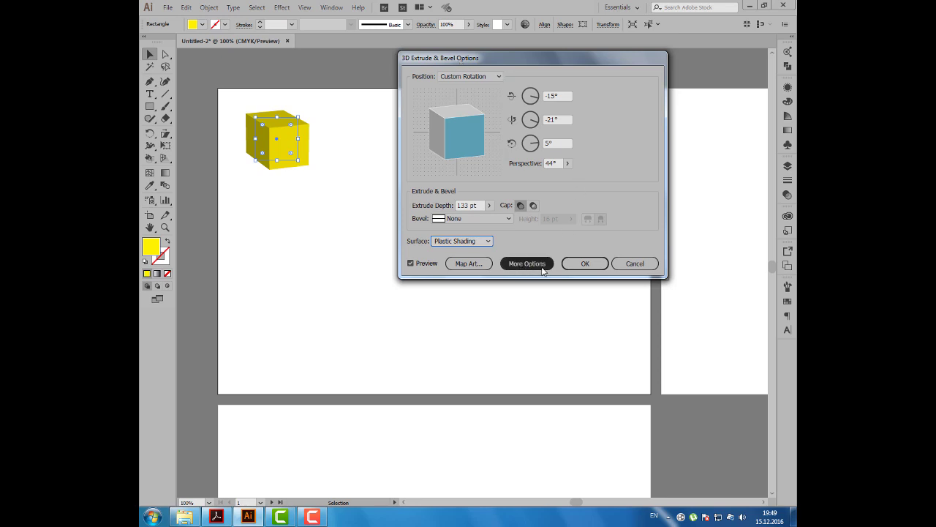
# Show the lighting options and reposition the main light, trying it behind and in front of the cube
pyautogui.click(527, 263)
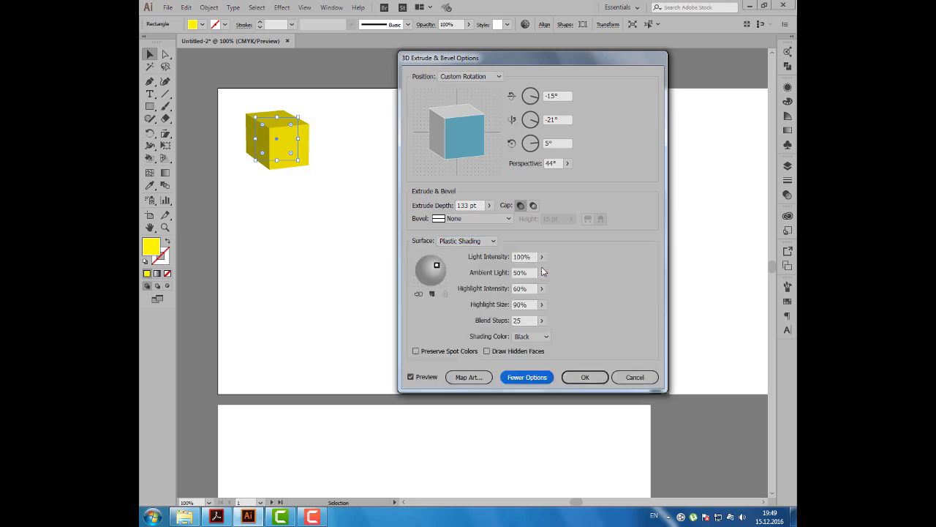
pyautogui.click(527, 376)
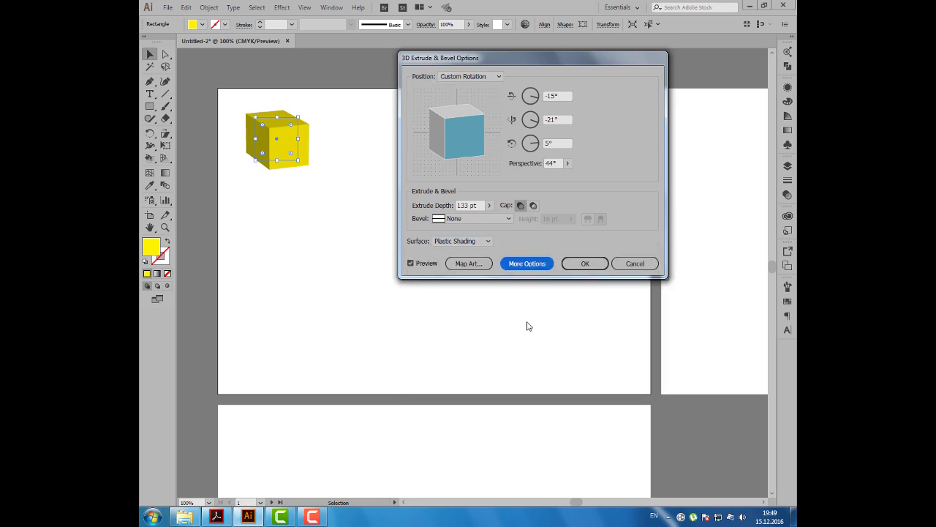
pyautogui.click(541, 265)
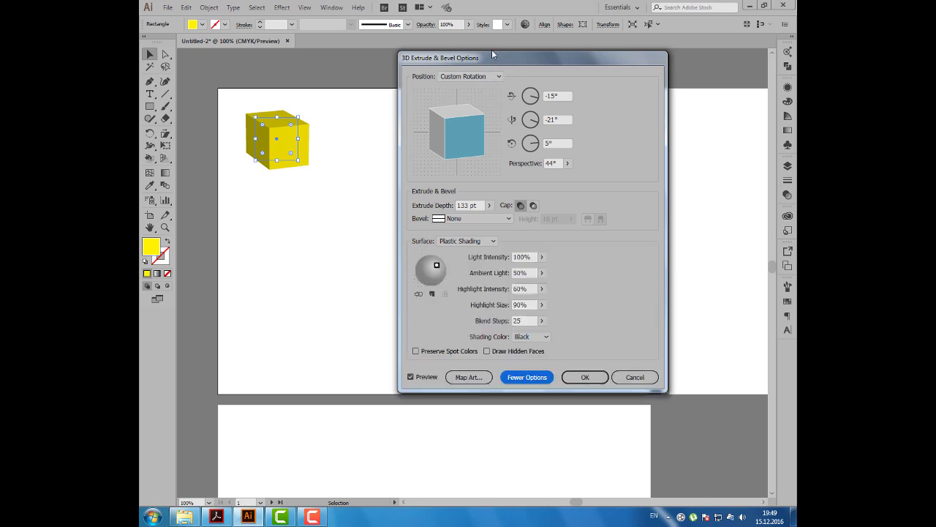
pyautogui.moveTo(487, 58); pyautogui.dragTo(502, 38)
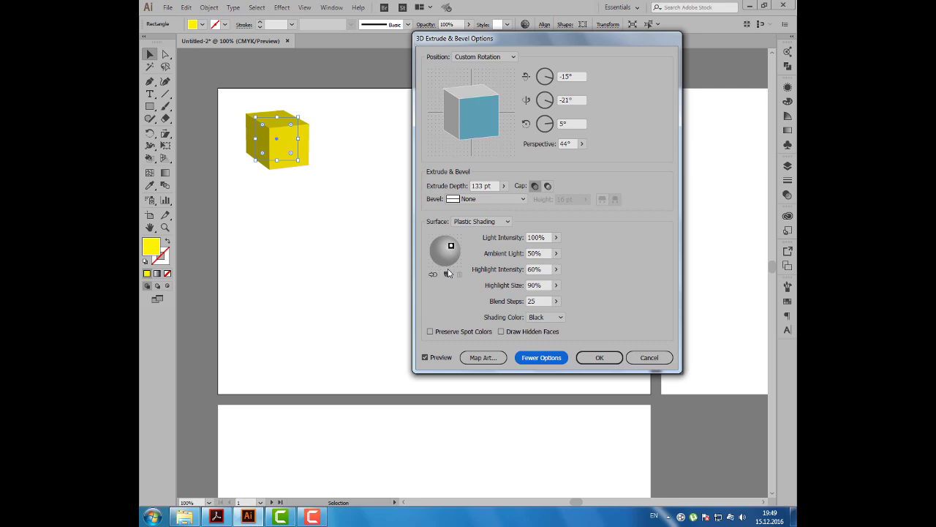
pyautogui.moveTo(452, 246); pyautogui.dragTo(441, 247)
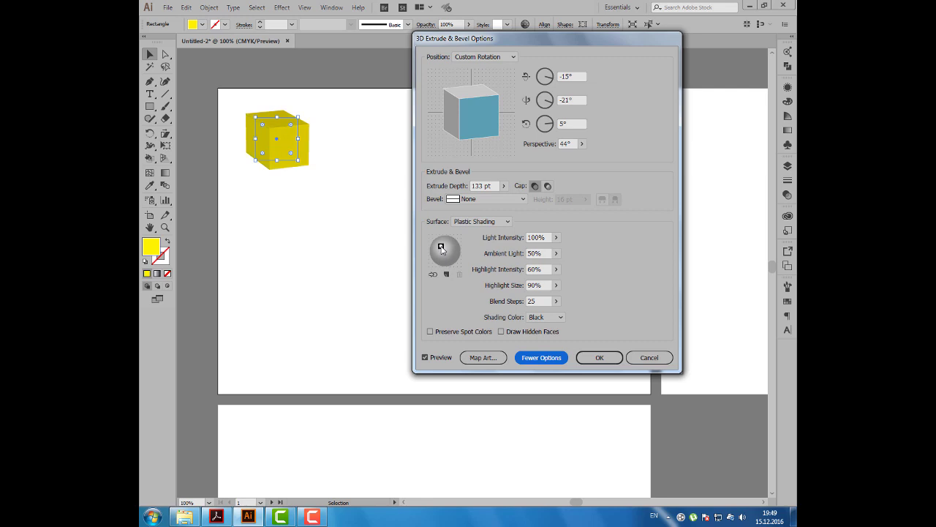
pyautogui.moveTo(441, 249); pyautogui.dragTo(443, 247)
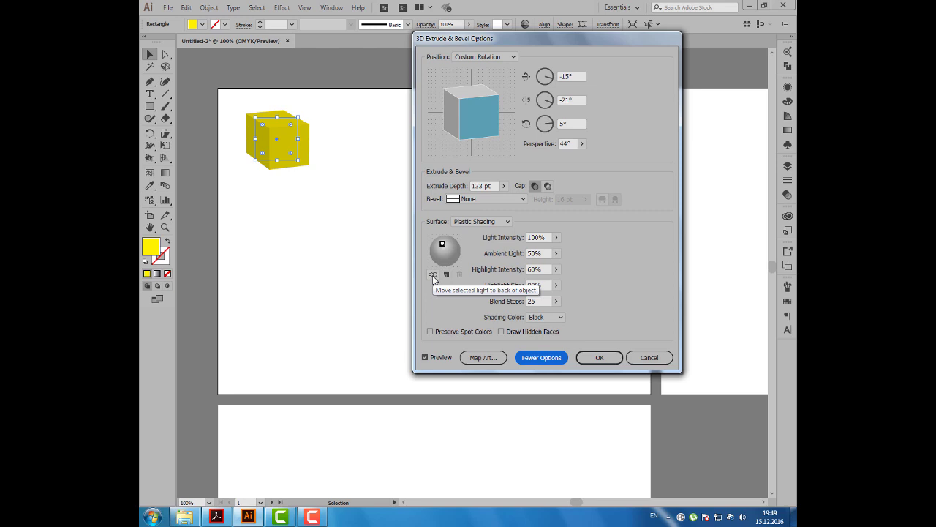
pyautogui.click(433, 275)
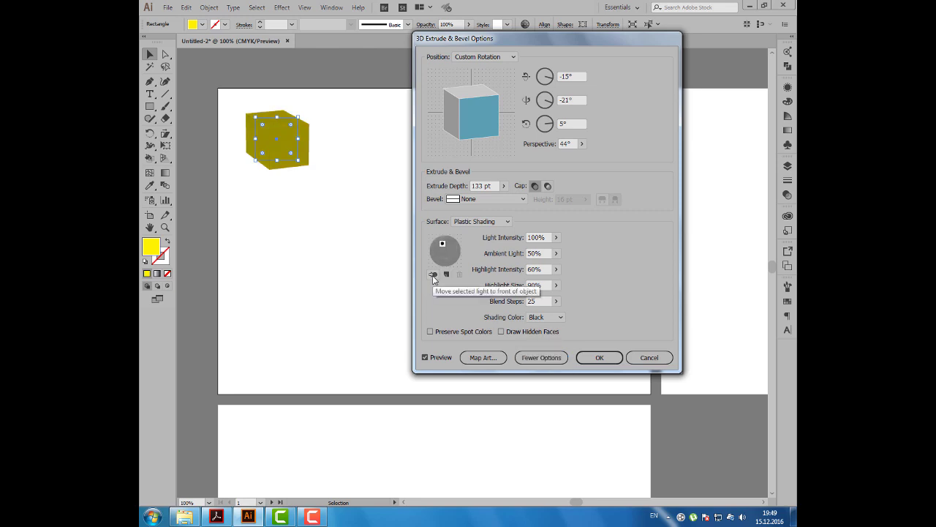
pyautogui.click(433, 275)
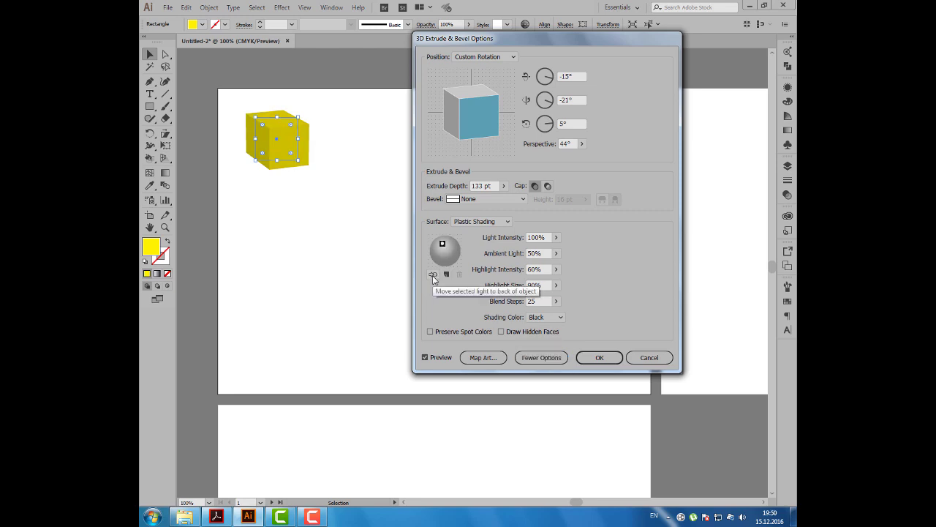
pyautogui.click(433, 275)
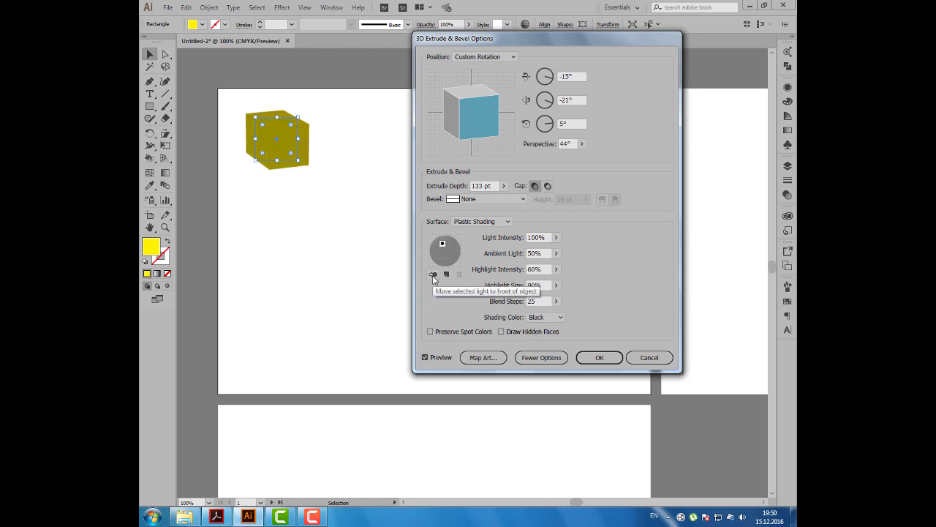
pyautogui.click(433, 275)
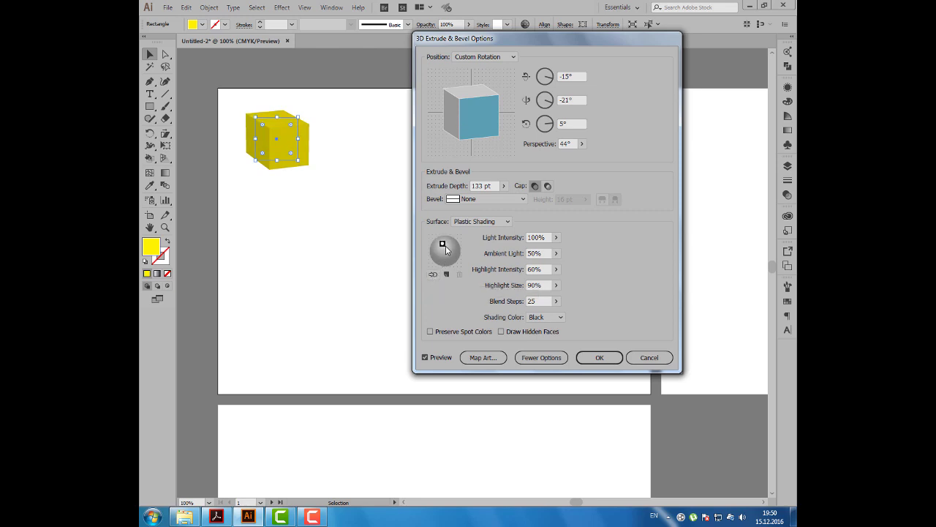
pyautogui.moveTo(442, 244); pyautogui.dragTo(451, 247)
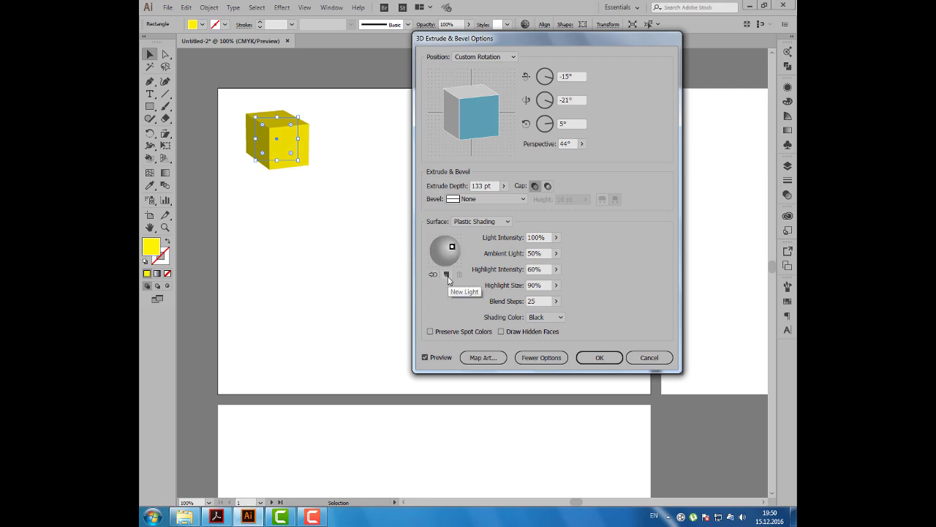
# Add a second light, move it slightly up, and select its intensity value
pyautogui.click(448, 276)
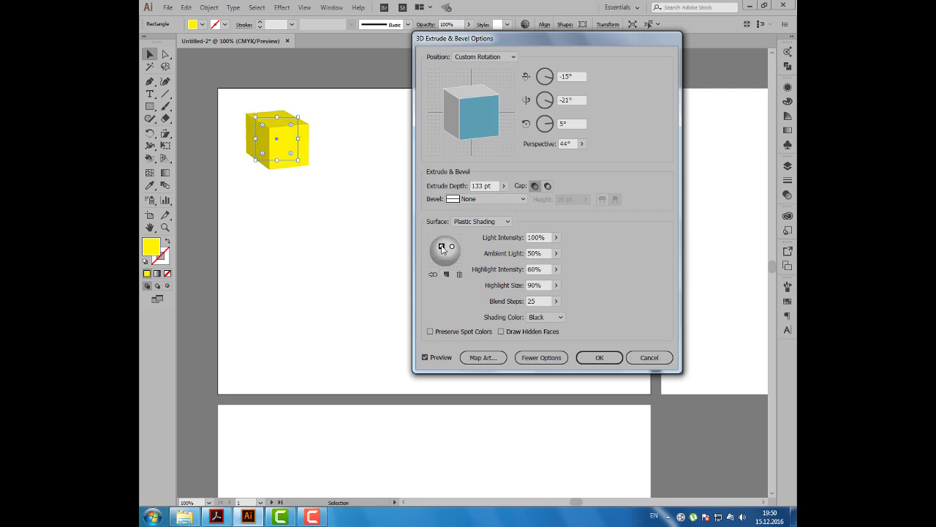
pyautogui.moveTo(442, 250); pyautogui.dragTo(441, 246)
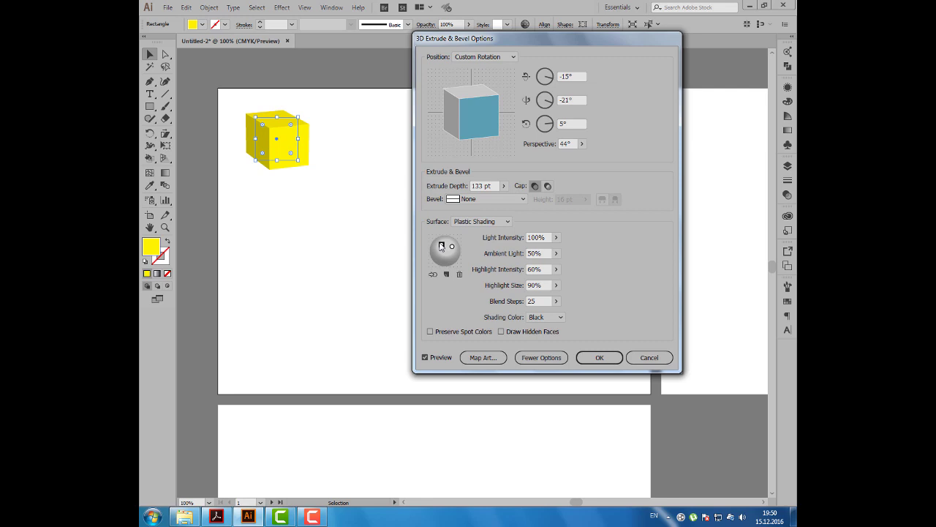
pyautogui.doubleClick(541, 237)
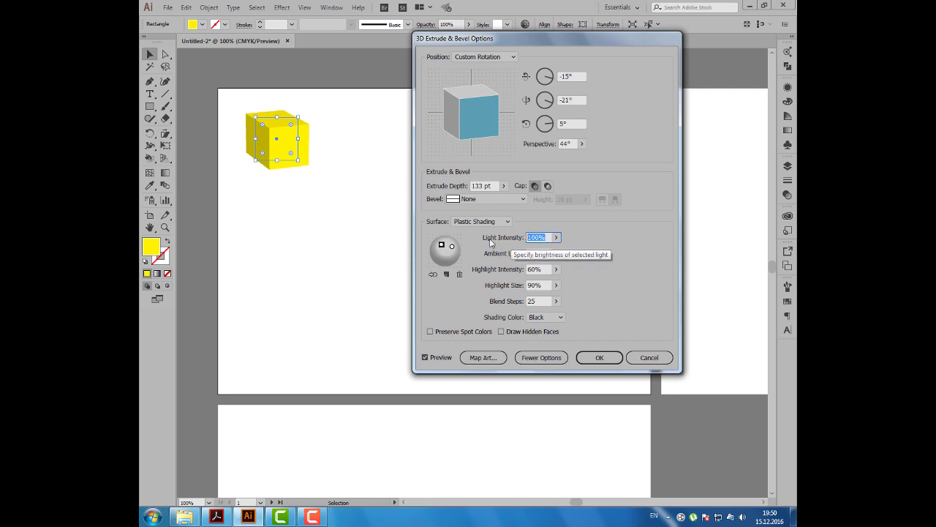
# Dim the selected light to 81% intensity, then add and delete an extra light
pyautogui.click(557, 239)
pyautogui.moveTo(558, 252); pyautogui.dragTo(544, 253)
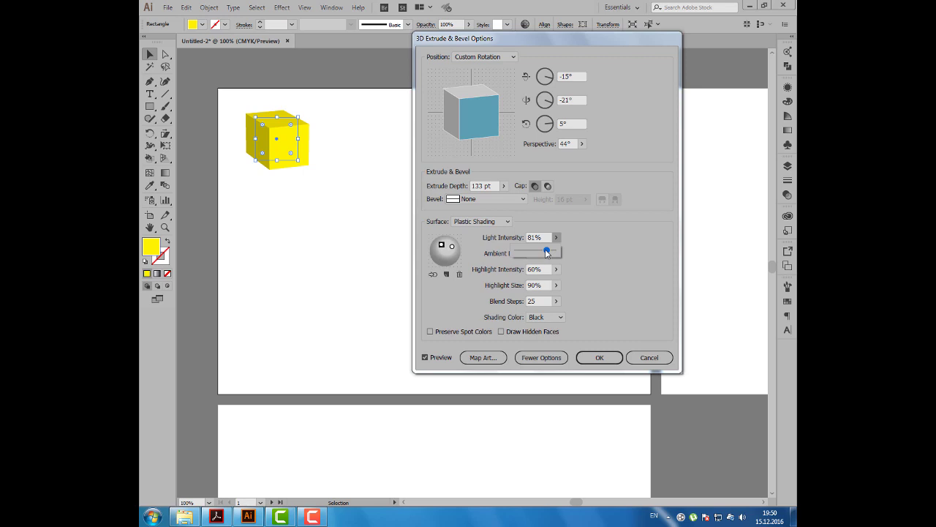
pyautogui.click(588, 239)
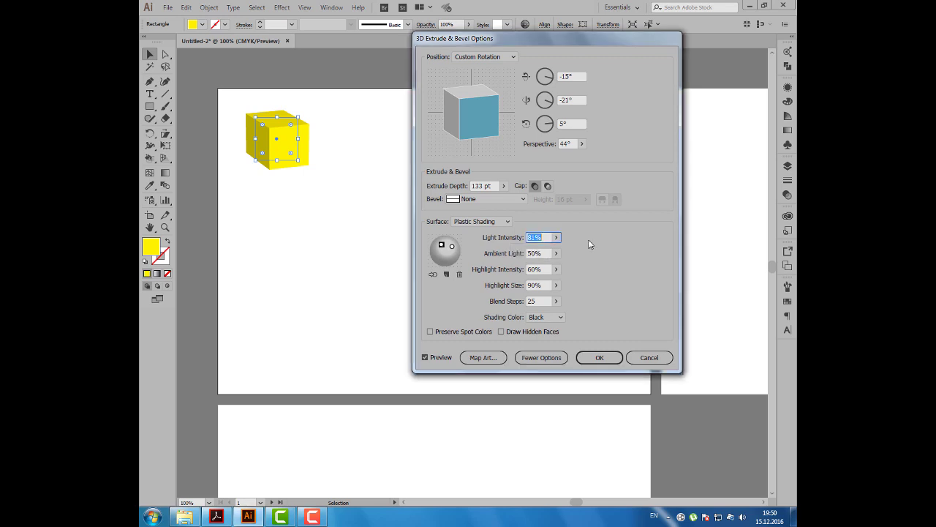
pyautogui.click(447, 274)
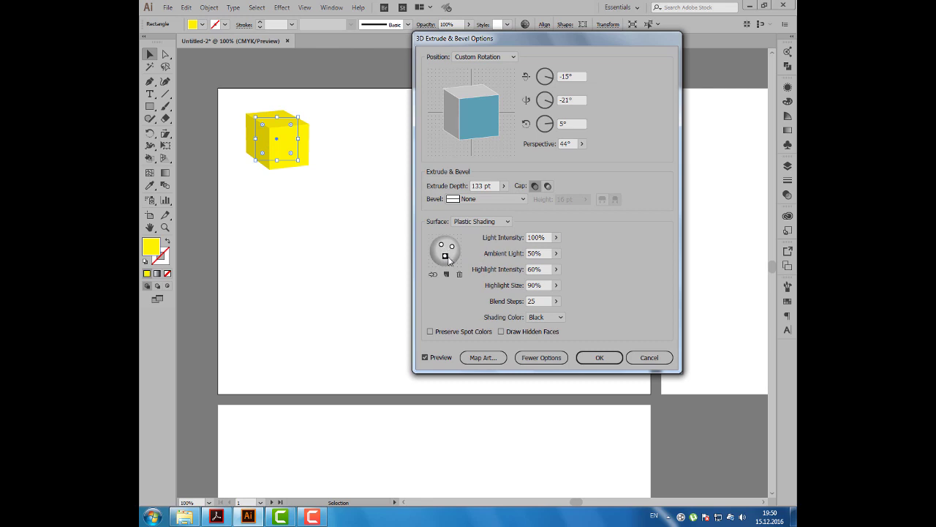
pyautogui.moveTo(446, 251); pyautogui.dragTo(450, 256)
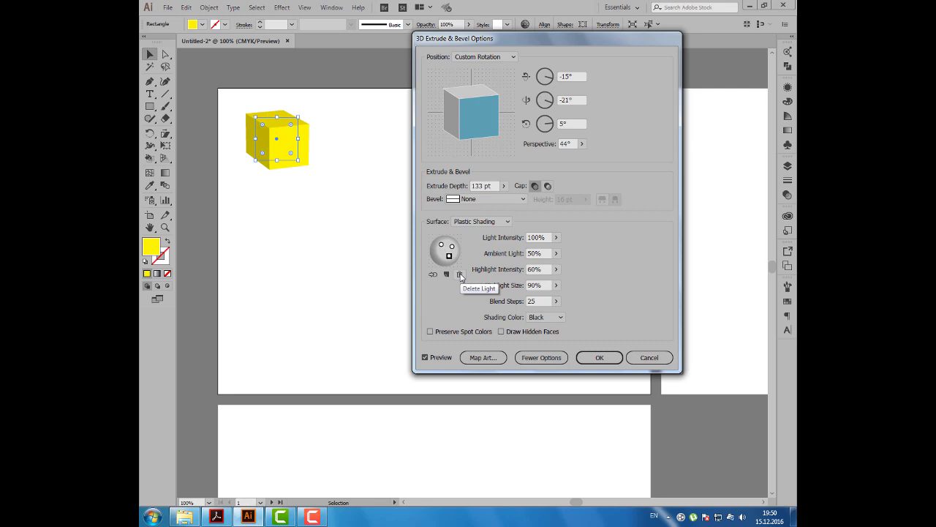
pyautogui.click(459, 275)
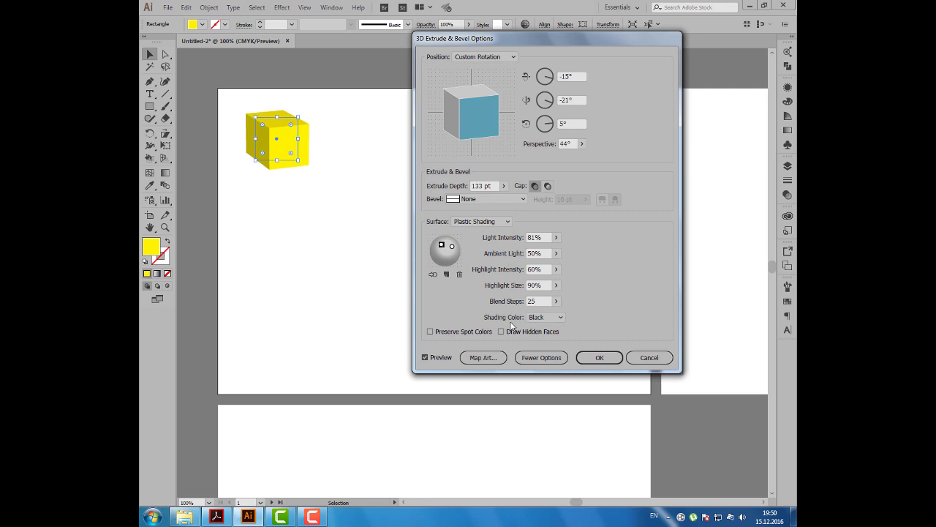
pyautogui.click(560, 318)
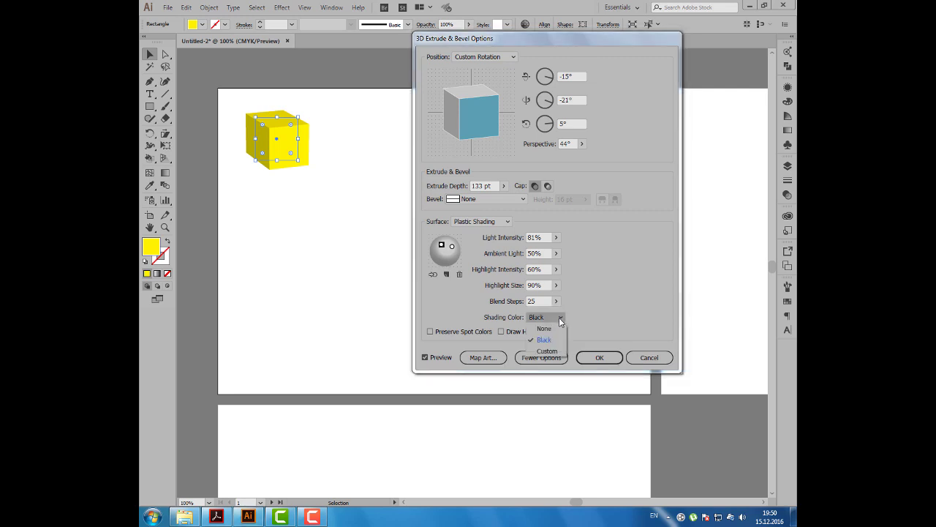
pyautogui.click(548, 351)
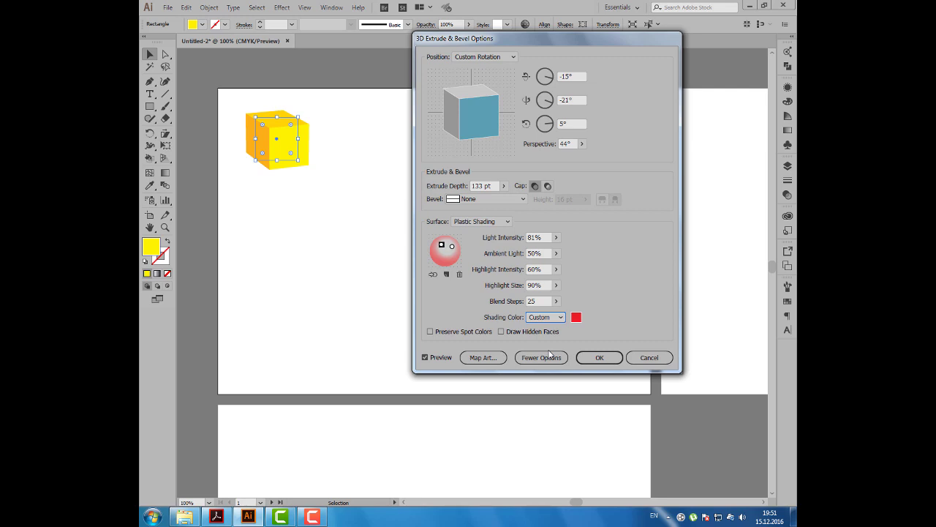
pyautogui.click(557, 320)
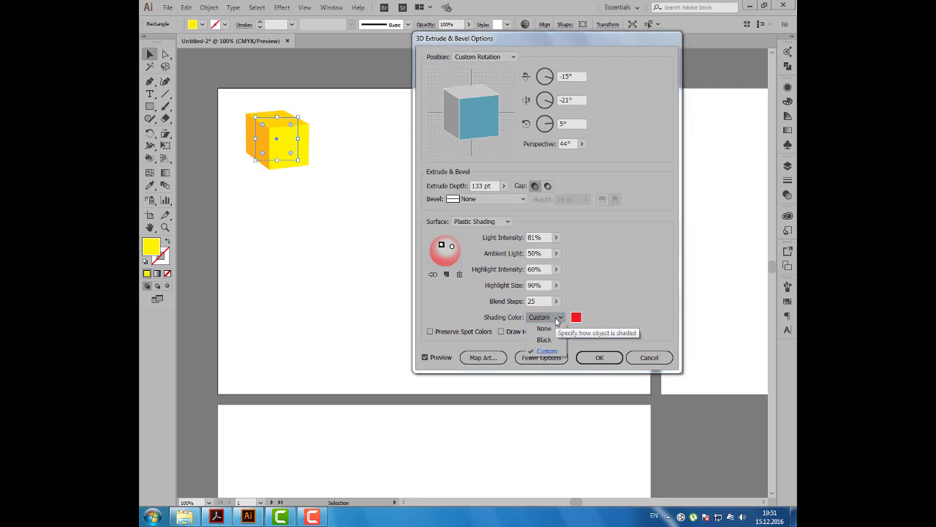
pyautogui.click(544, 339)
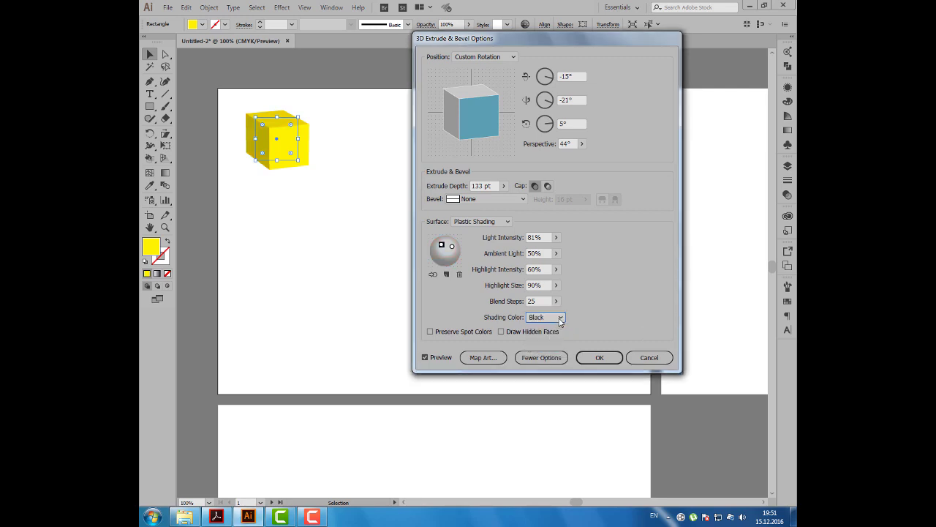
pyautogui.click(560, 317)
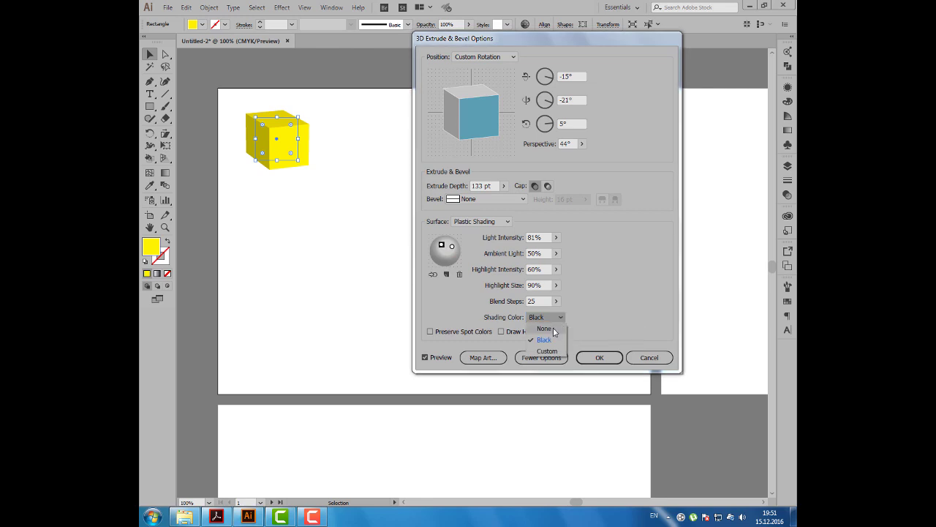
pyautogui.click(554, 331)
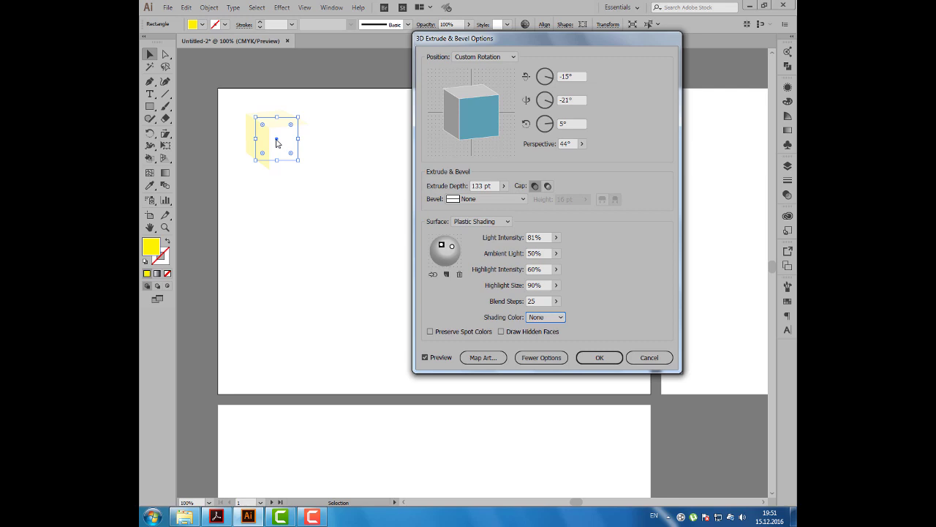
pyautogui.click(552, 319)
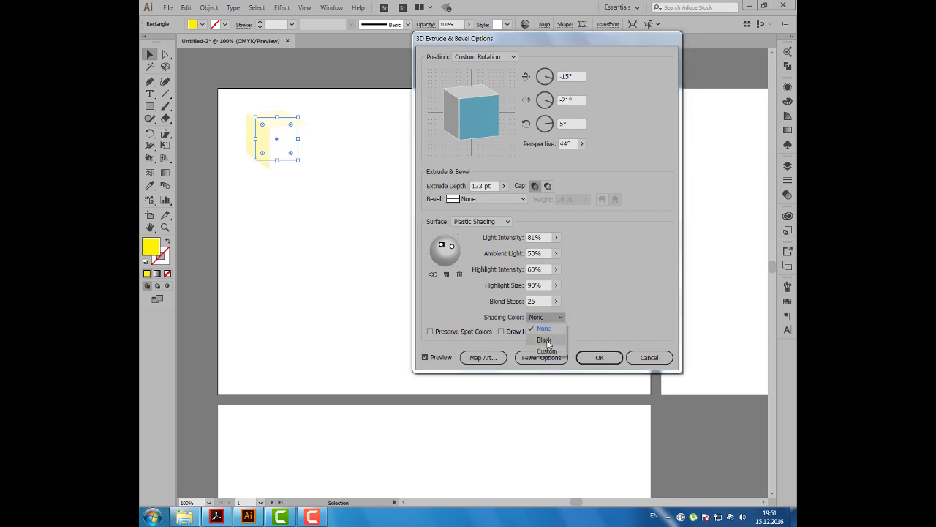
pyautogui.click(545, 341)
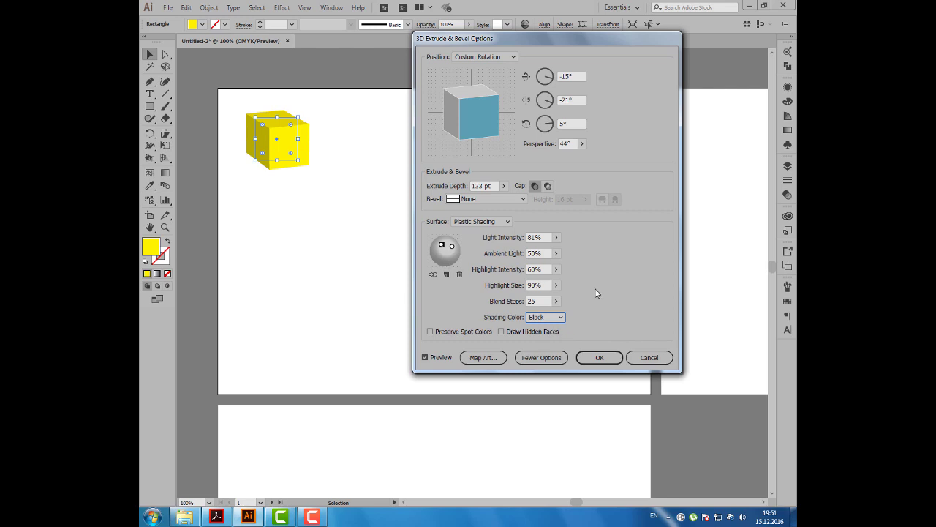
# Toggle Draw Hidden Faces on and off, then confirm the 3D settings with OK
pyautogui.click(502, 331)
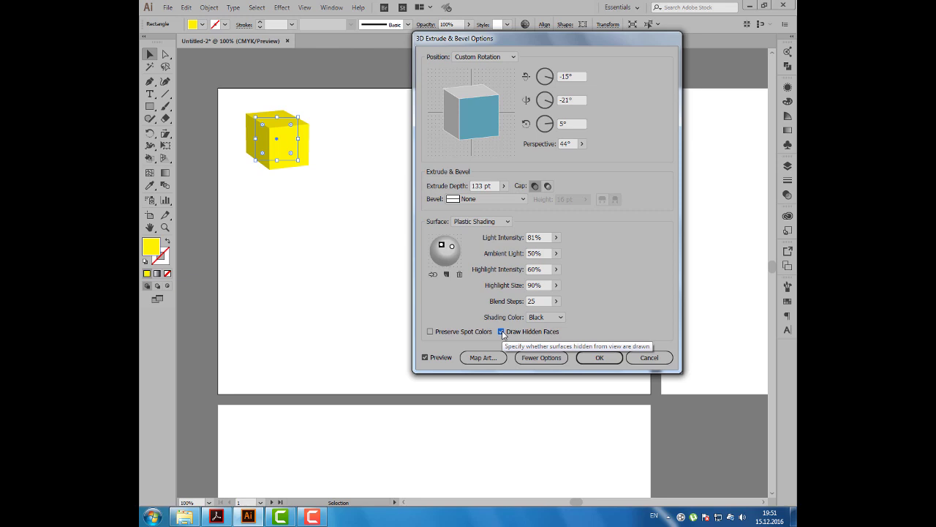
pyautogui.click(502, 331)
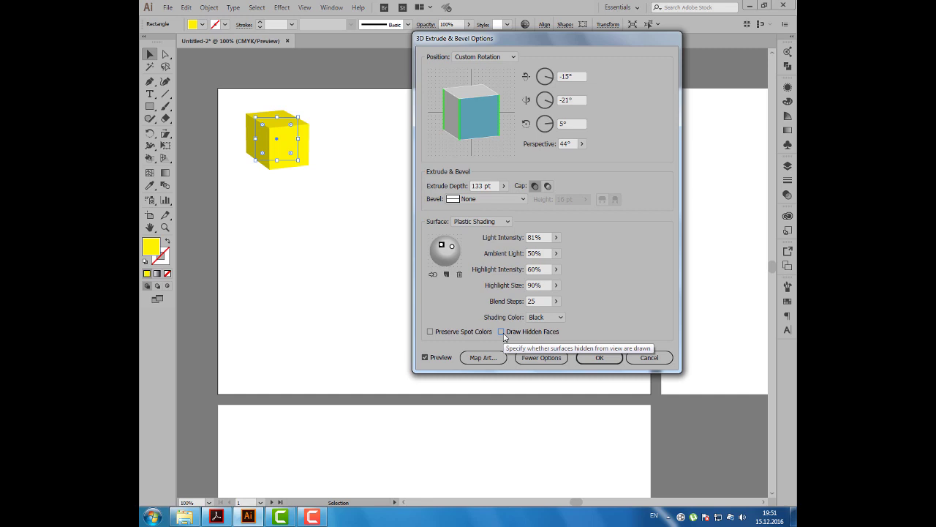
pyautogui.click(606, 358)
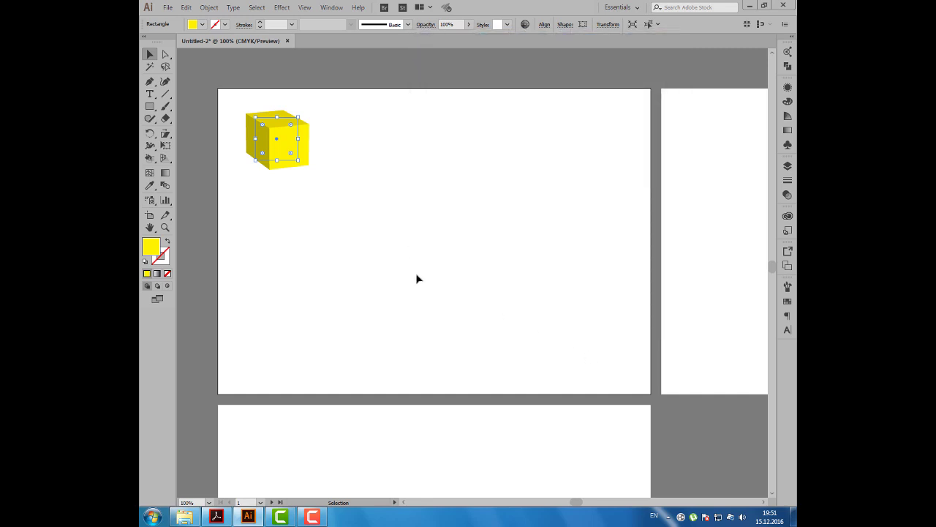
# Alt-drag two copies of the cube to form an evenly spaced row of three
pyautogui.click(322, 235)
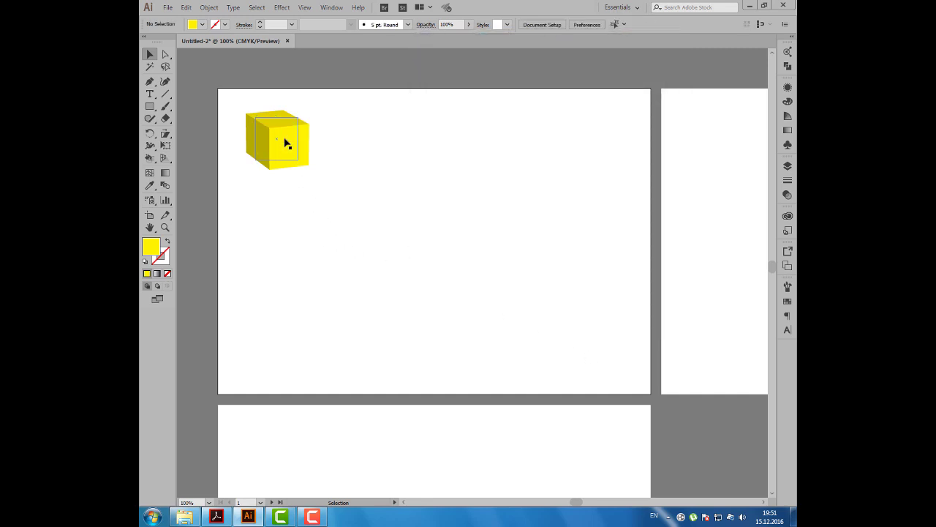
pyautogui.moveTo(285, 142); pyautogui.dragTo(371, 143)
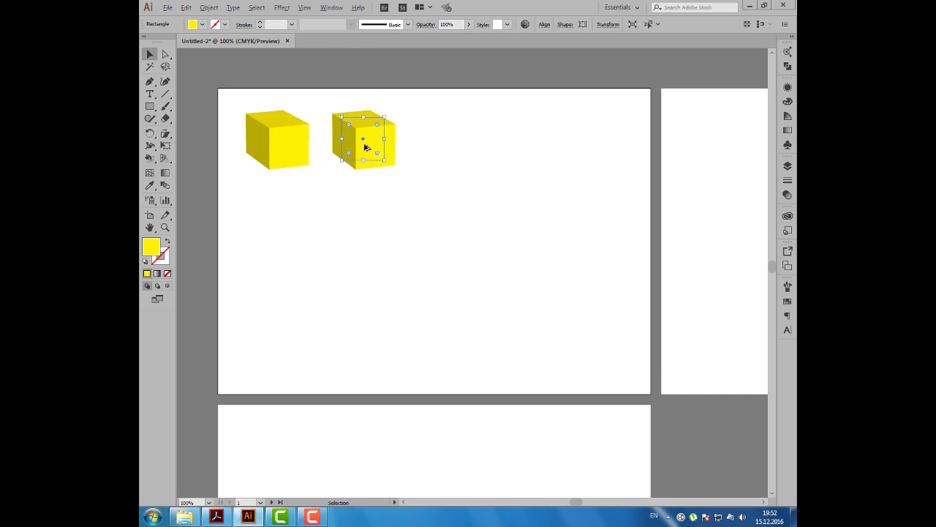
pyautogui.moveTo(365, 146)
pyautogui.mouseDown()
pyautogui.moveTo(460, 147)
pyautogui.moveTo(395, 150)
pyautogui.mouseUp()
pyautogui.moveTo(299, 147); pyautogui.dragTo(305, 149)
pyautogui.scroll(1, 275, 121)
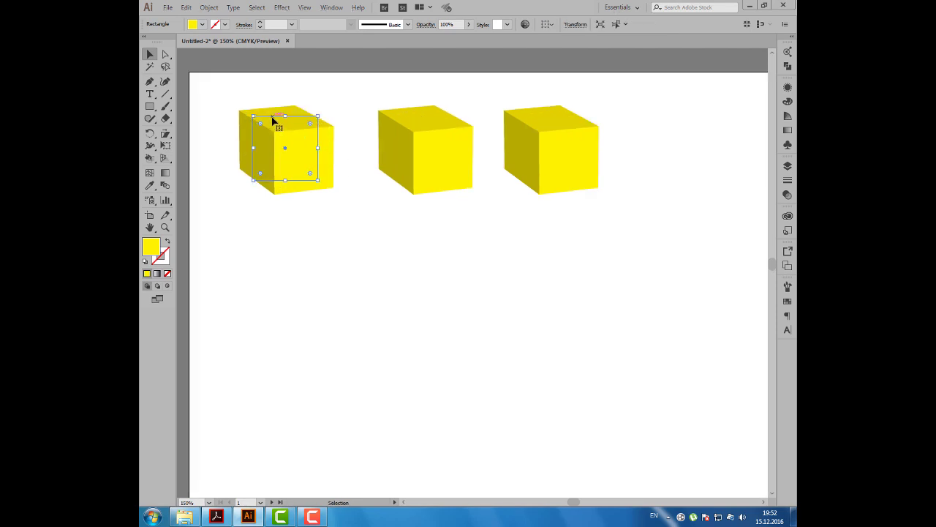
# Try an orange-red gradient fill on the cube, then undo back to yellow
pyautogui.click(202, 25)
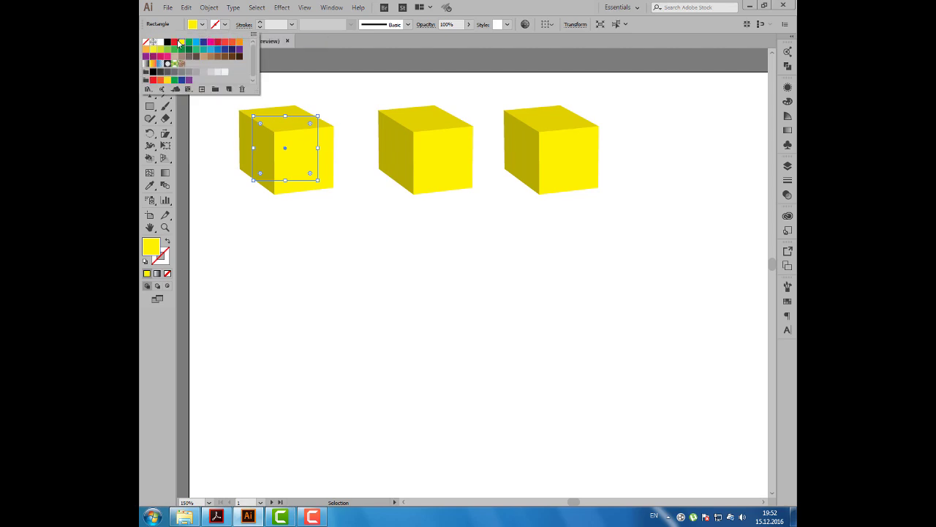
pyautogui.click(152, 64)
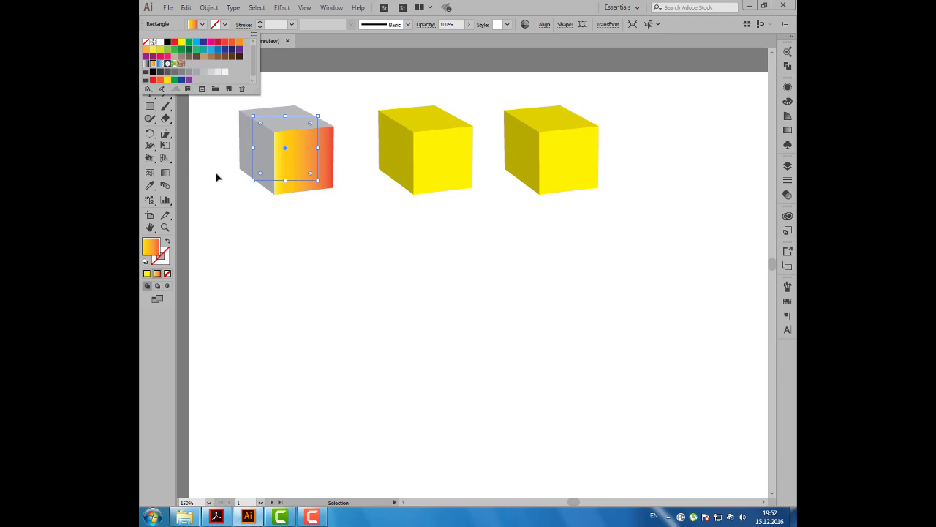
pyautogui.click(205, 199)
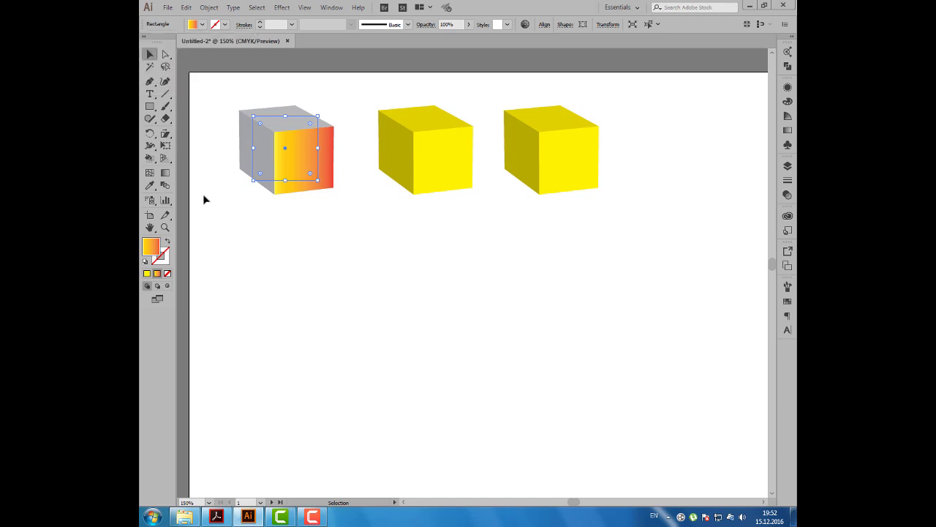
pyautogui.hotkey('ctrl', 'z')
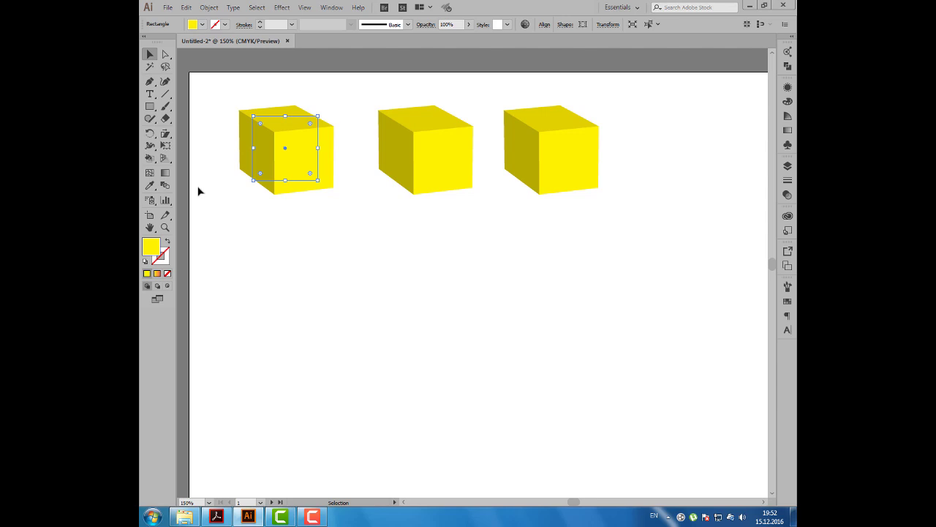
# Expand the left cube's appearance and ungroup it into separate faces
pyautogui.click(208, 7)
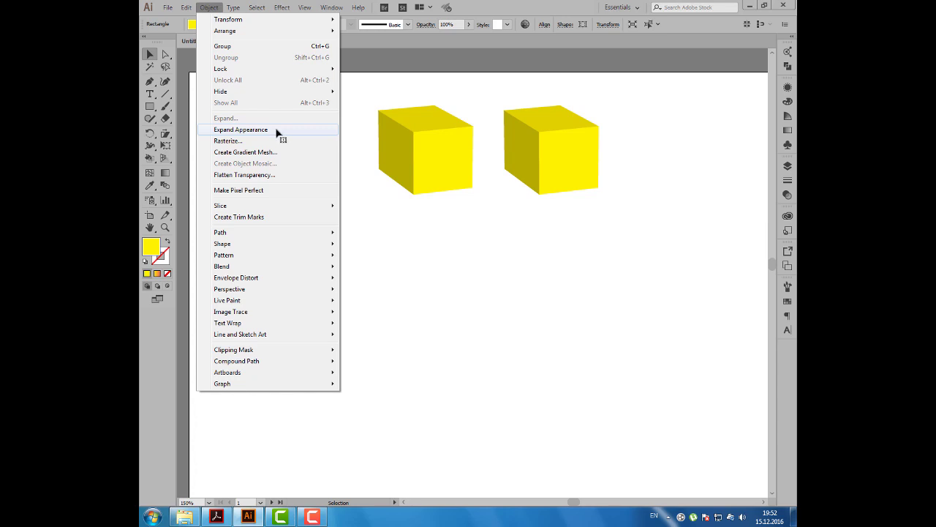
pyautogui.click(278, 133)
pyautogui.click(208, 8)
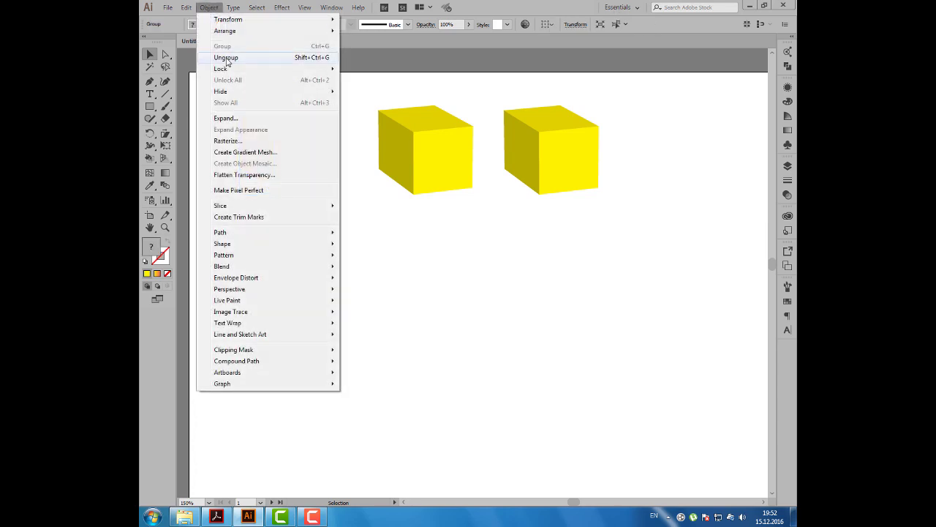
pyautogui.click(226, 57)
pyautogui.click(209, 7)
pyautogui.click(227, 57)
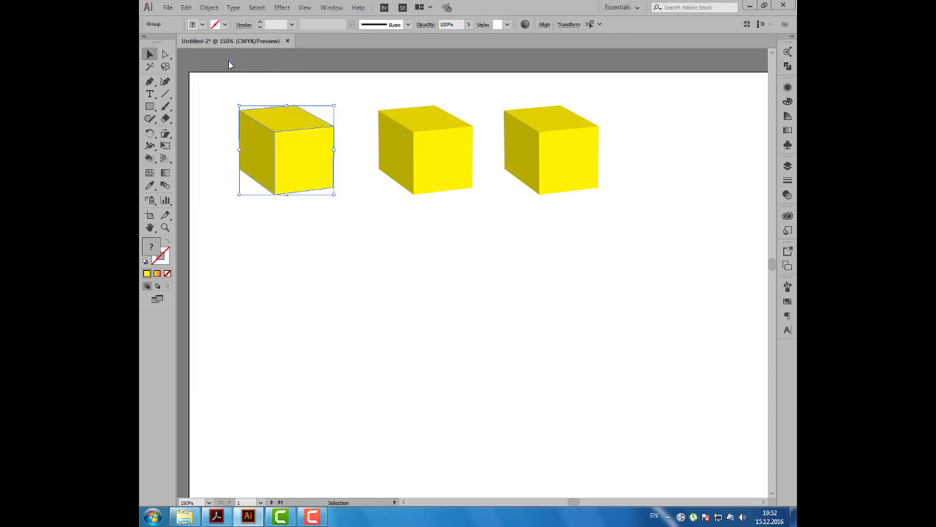
pyautogui.click(344, 119)
pyautogui.moveTo(296, 152)
pyautogui.mouseDown()
pyautogui.moveTo(264, 150)
pyautogui.moveTo(284, 121)
pyautogui.mouseUp()
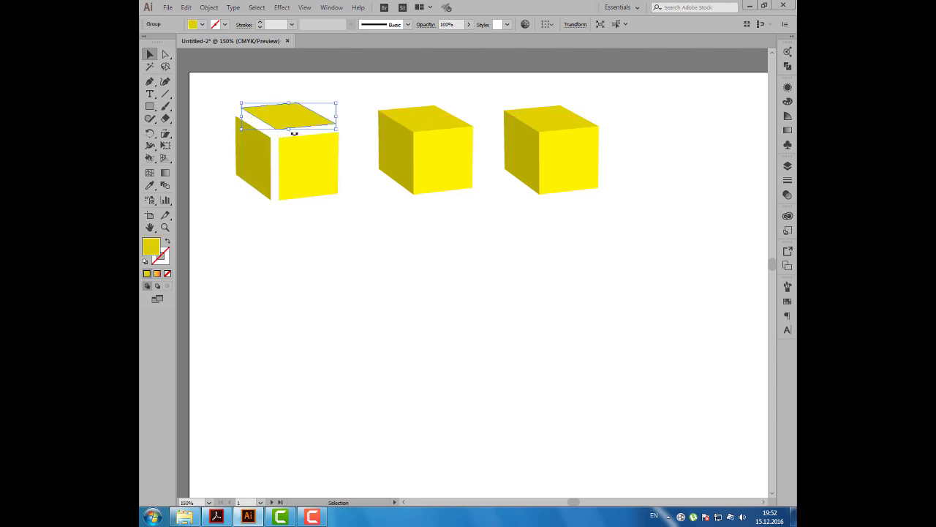
pyautogui.hotkey('ctrl', 'z')
pyautogui.hotkey('ctrl', 'z')
pyautogui.hotkey('ctrl', 'z')
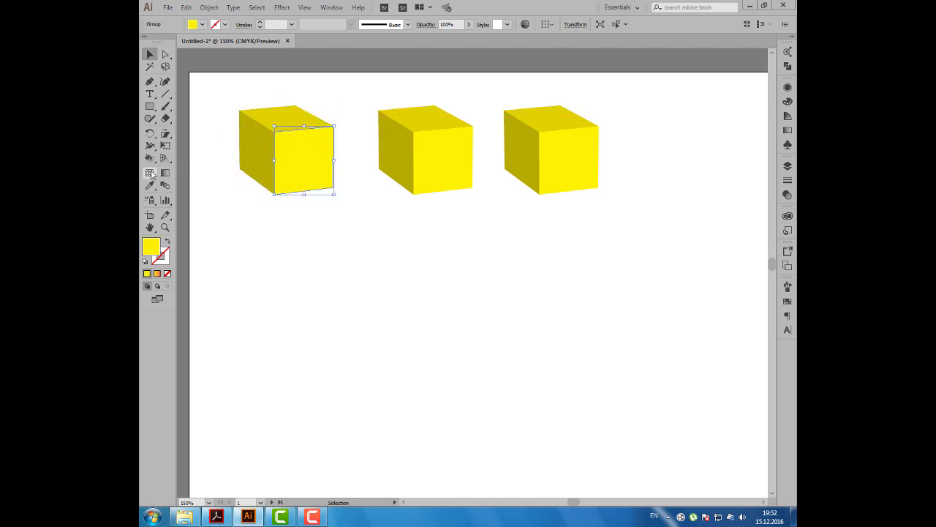
# Add mesh highlights with yellow at 82 on the left cube's front, left and top faces
pyautogui.click(150, 173)
pyautogui.click(283, 140)
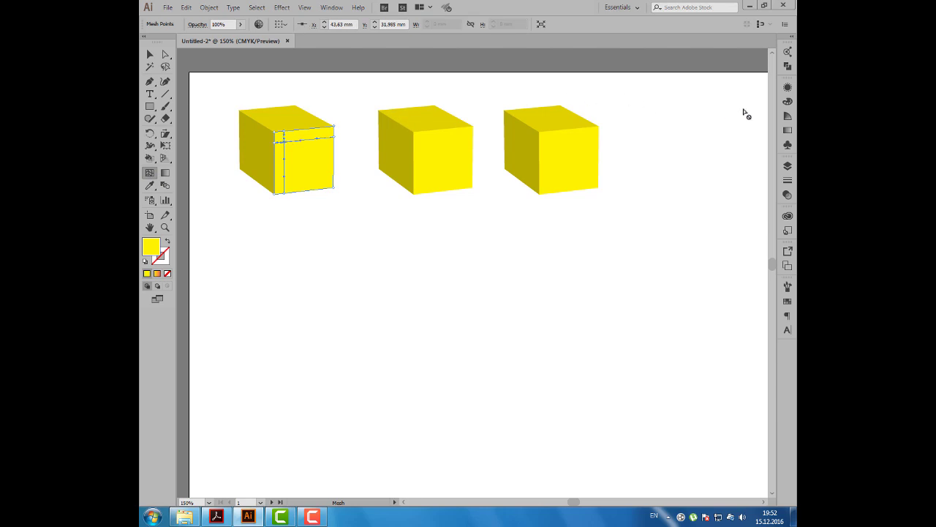
pyautogui.click(788, 101)
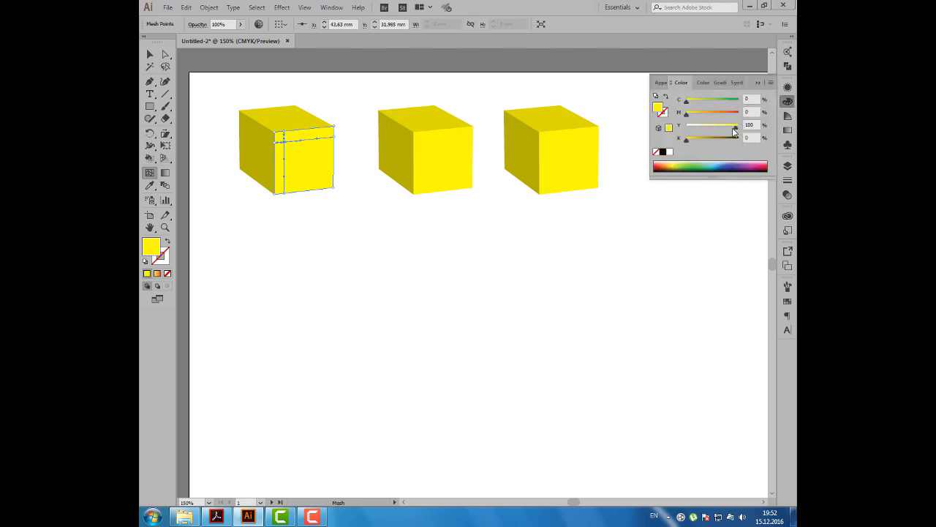
pyautogui.moveTo(735, 132); pyautogui.dragTo(729, 128)
pyautogui.click(261, 139)
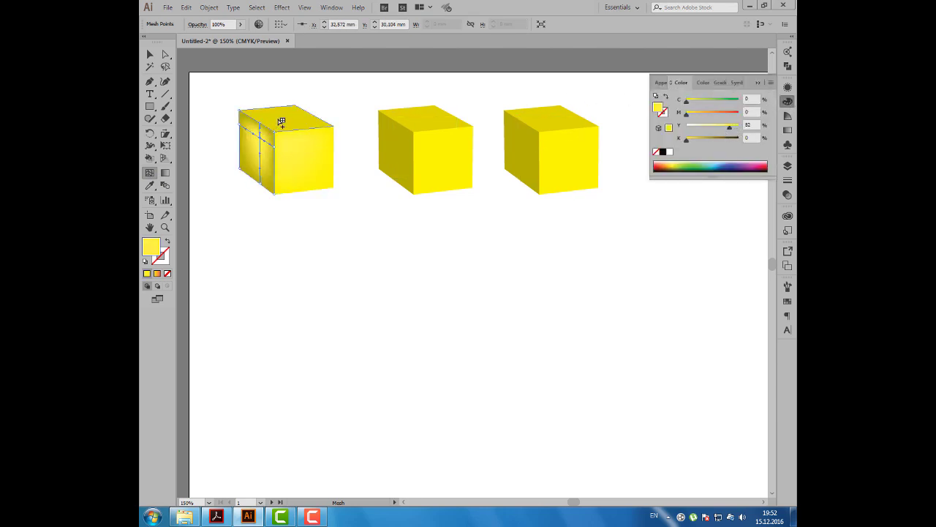
pyautogui.click(281, 122)
pyautogui.click(150, 54)
pyautogui.click(231, 77)
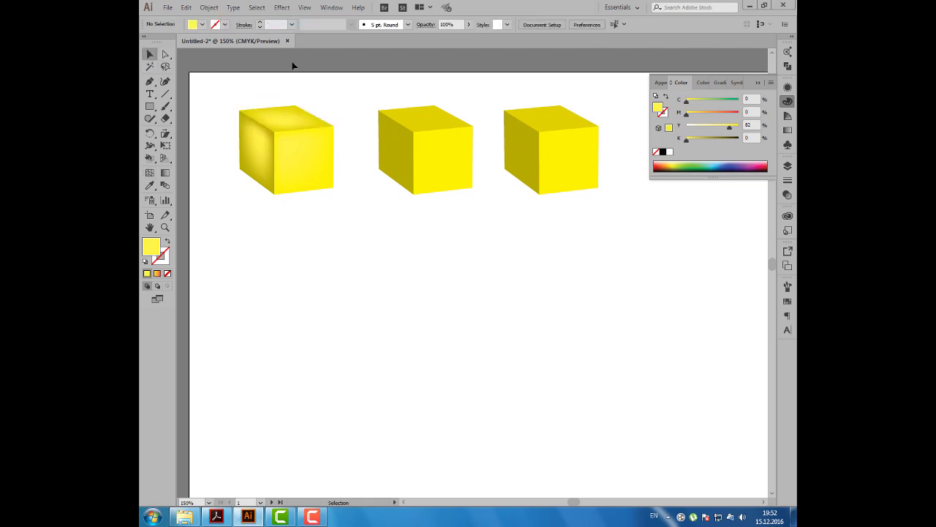
pyautogui.click(436, 140)
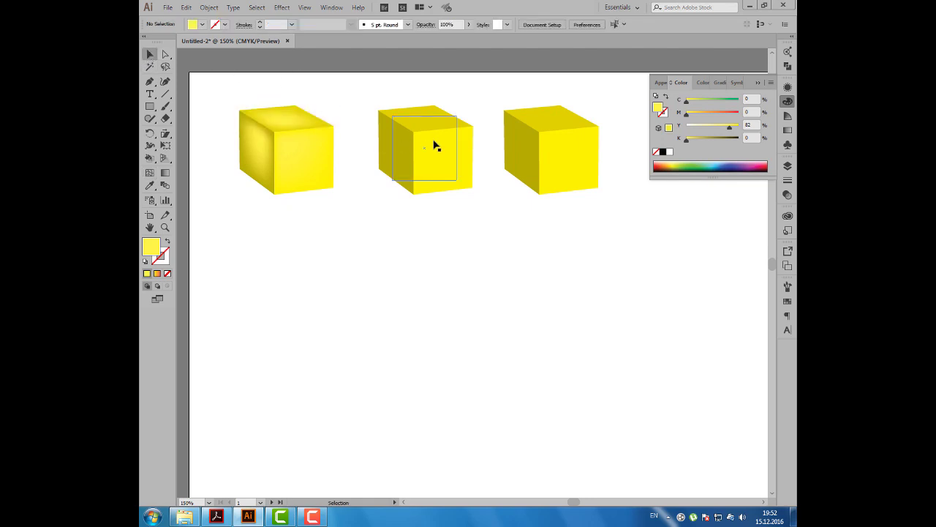
# Reopen the middle cube's 3D Extrude & Bevel options (-15°, -21°, 5°, 133 pt) via a floating Appearance panel
pyautogui.click(760, 84)
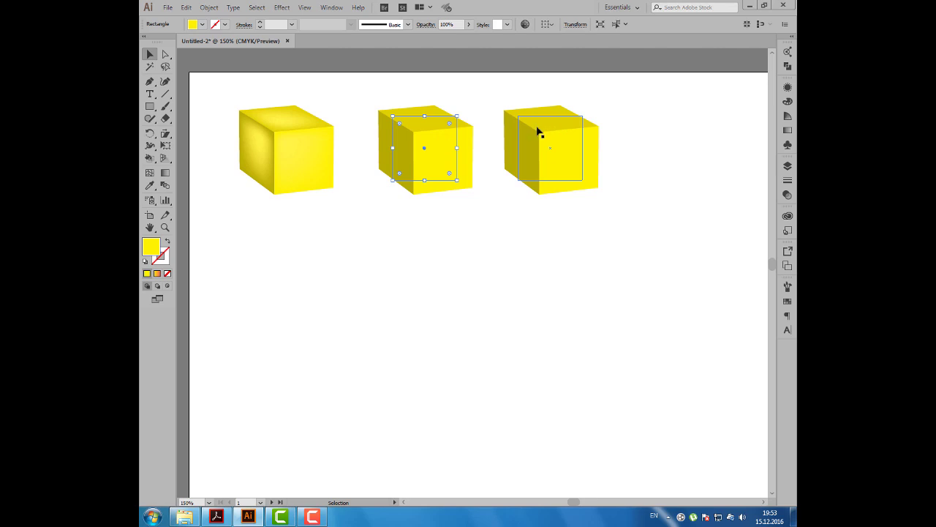
pyautogui.click(788, 86)
pyautogui.moveTo(658, 82)
pyautogui.mouseDown()
pyautogui.moveTo(586, 143)
pyautogui.moveTo(665, 109)
pyautogui.mouseUp()
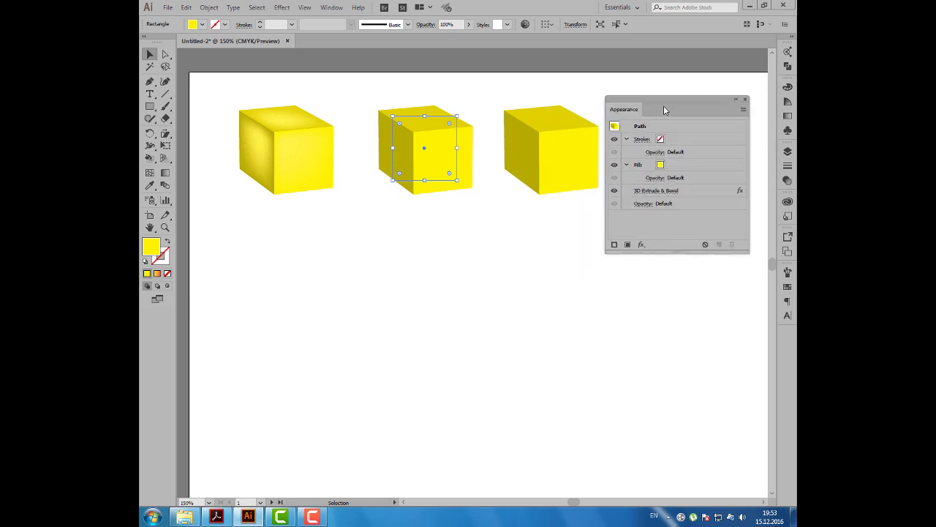
pyautogui.click(686, 192)
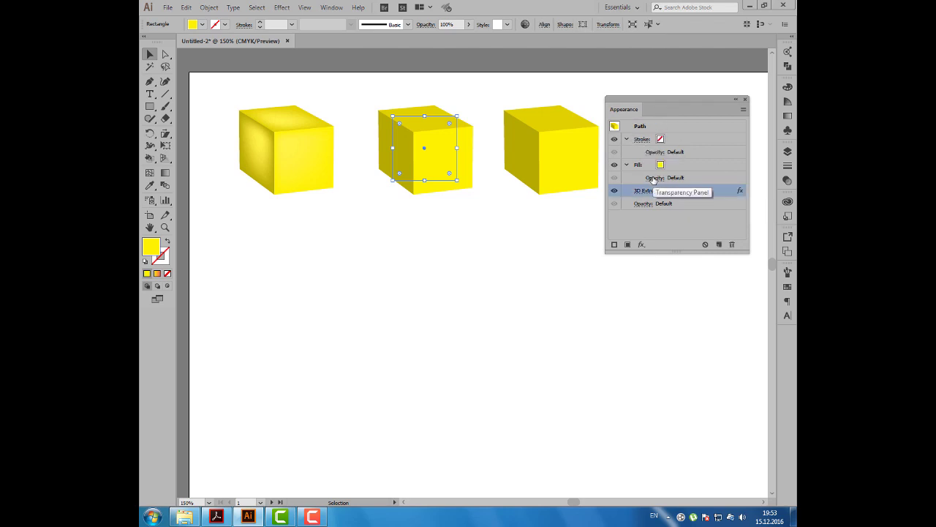
pyautogui.moveTo(662, 110); pyautogui.dragTo(677, 88)
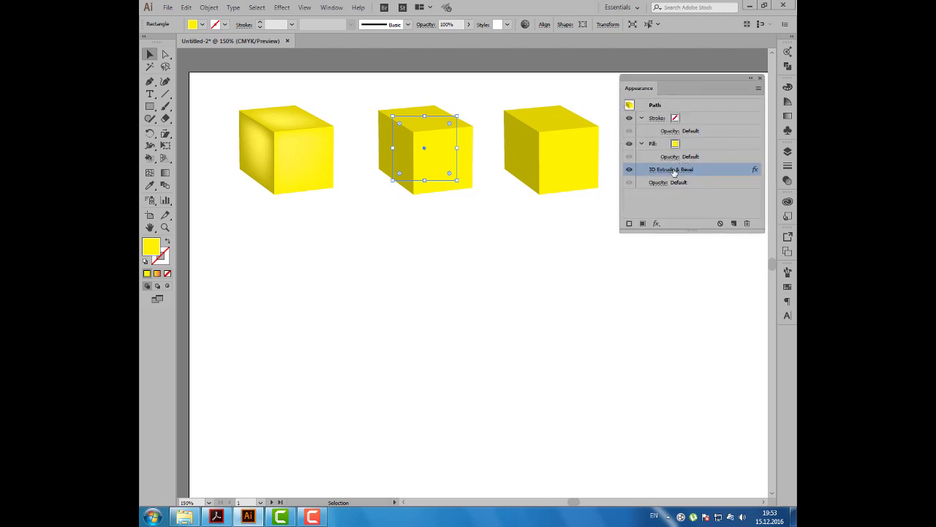
pyautogui.click(674, 170)
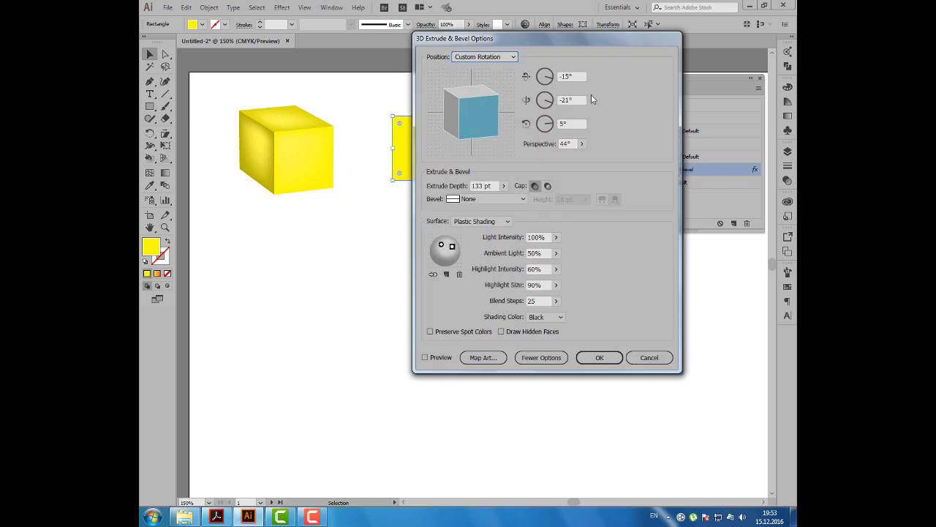
# Turn on Draw Hidden Faces for the middle cube's extrusion and apply it
pyautogui.moveTo(564, 41); pyautogui.dragTo(590, 27)
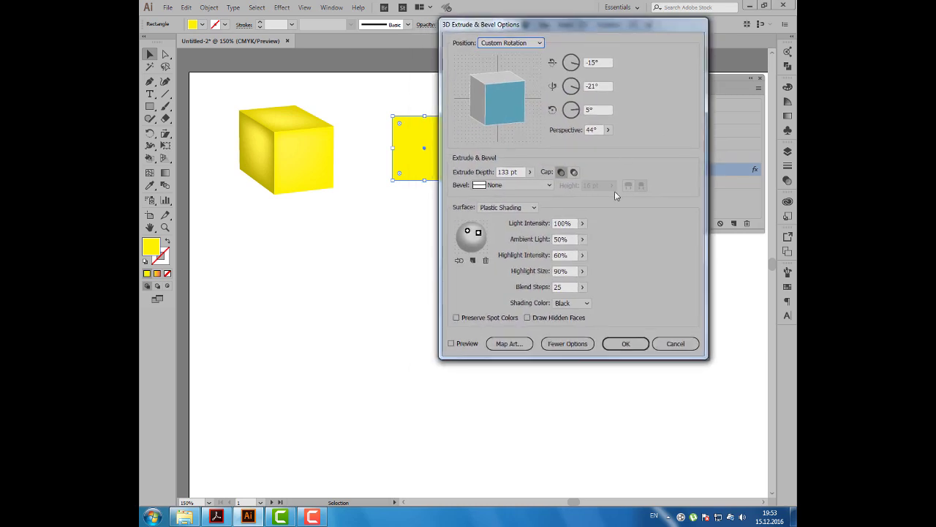
pyautogui.click(527, 318)
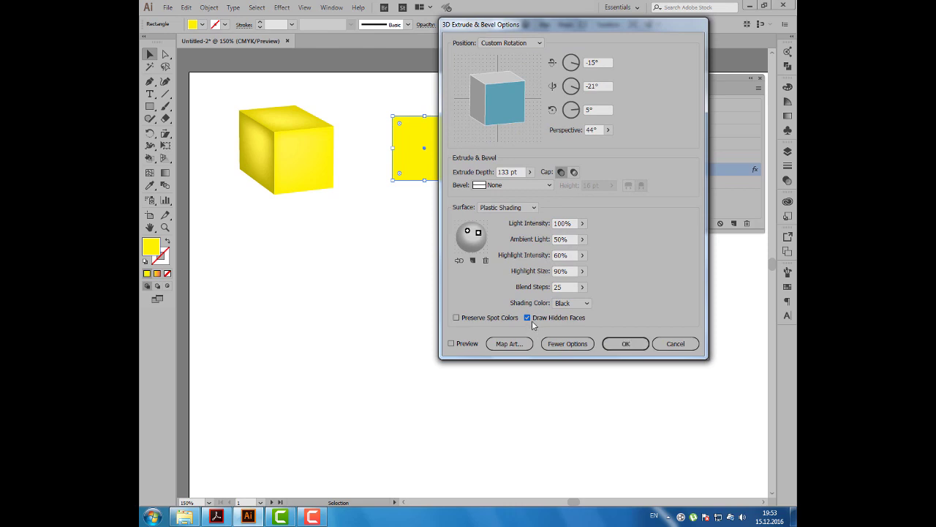
pyautogui.click(629, 343)
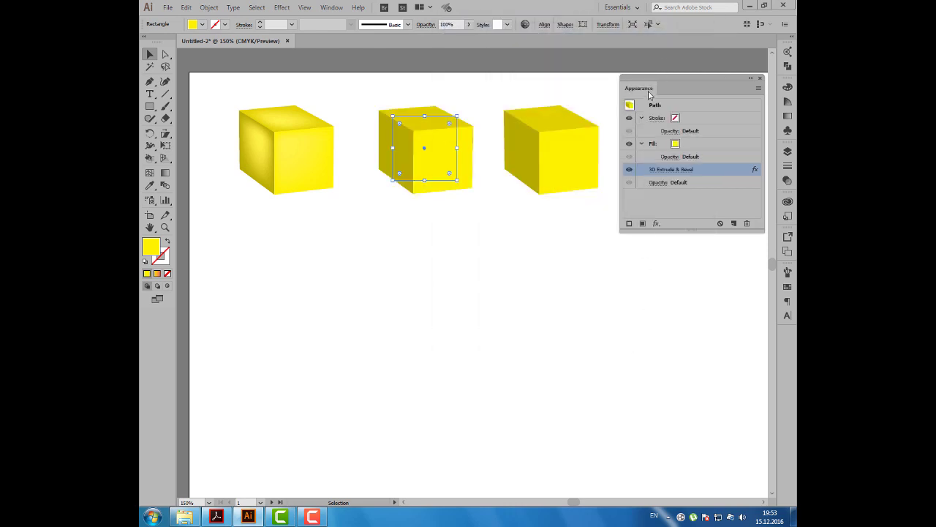
pyautogui.moveTo(648, 91); pyautogui.dragTo(648, 85)
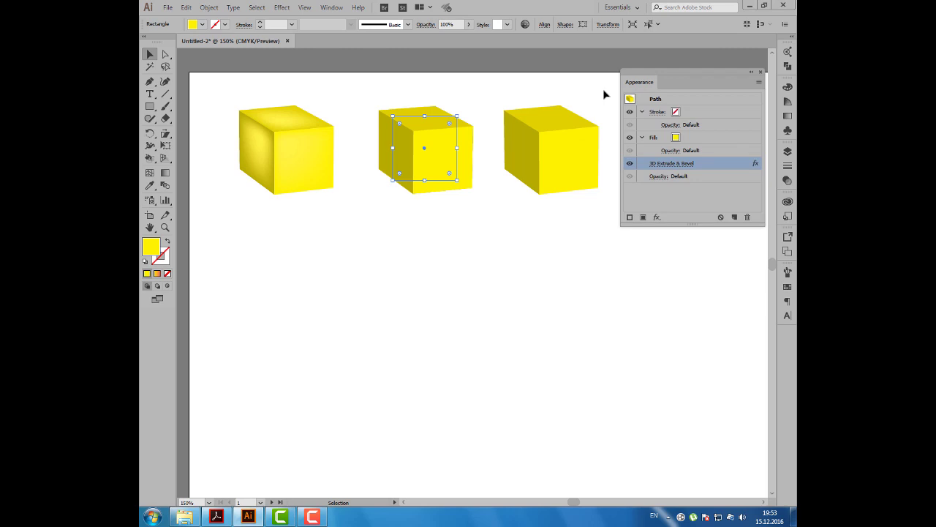
pyautogui.click(206, 9)
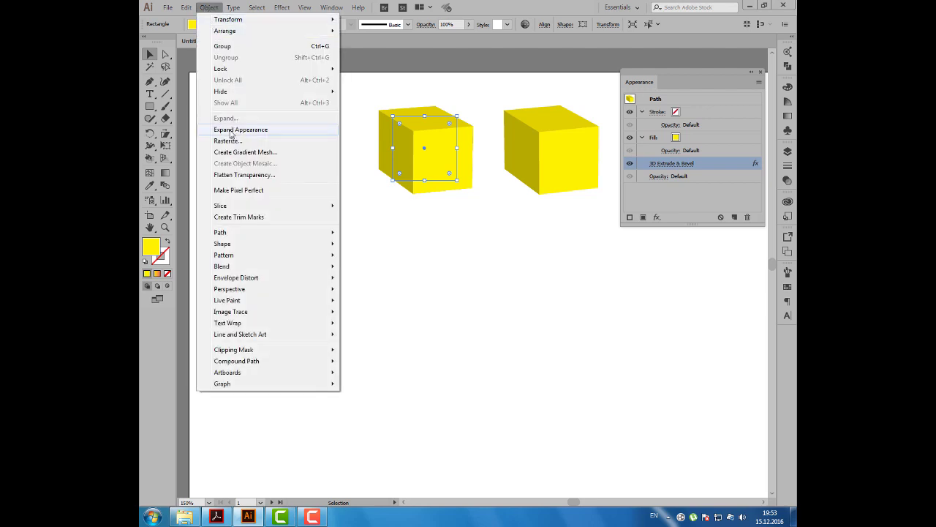
pyautogui.click(261, 131)
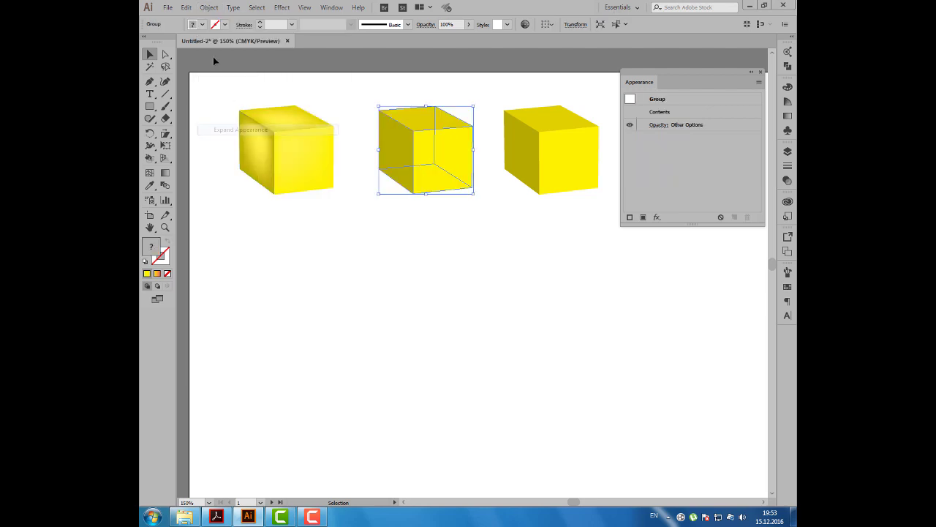
pyautogui.click(209, 7)
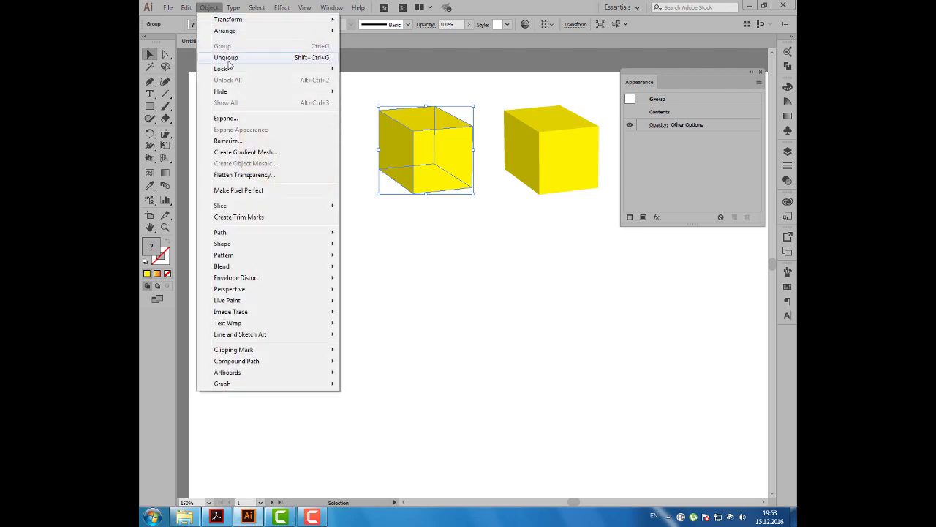
pyautogui.click(226, 57)
pyautogui.click(210, 8)
pyautogui.click(227, 57)
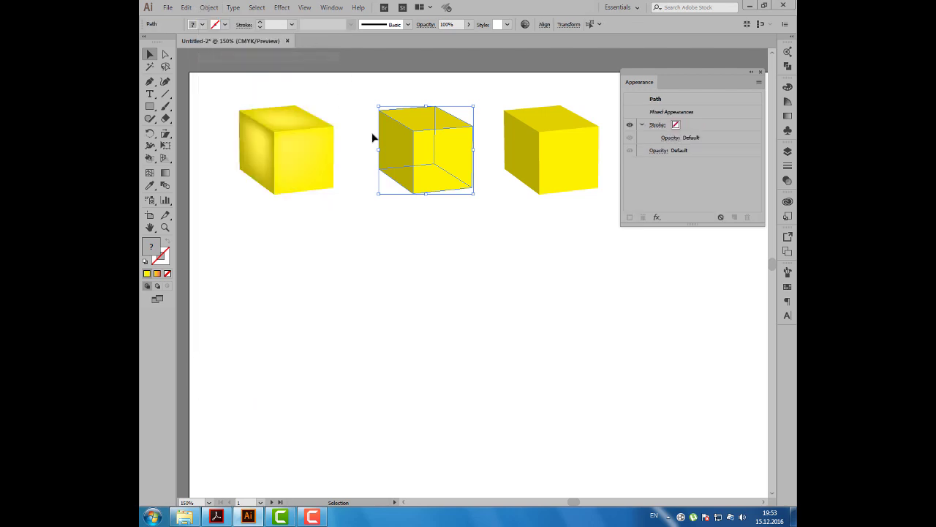
pyautogui.click(387, 206)
pyautogui.moveTo(437, 121); pyautogui.dragTo(458, 88)
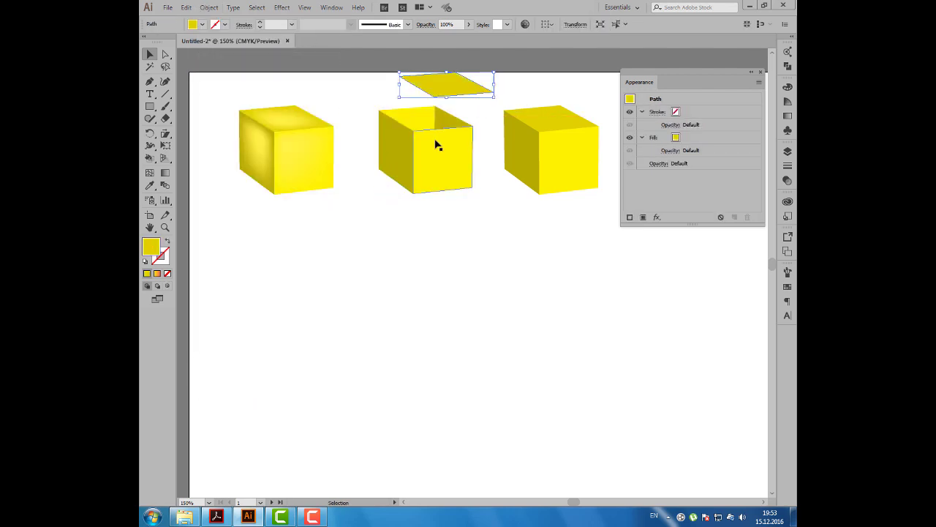
pyautogui.moveTo(434, 153); pyautogui.dragTo(442, 162)
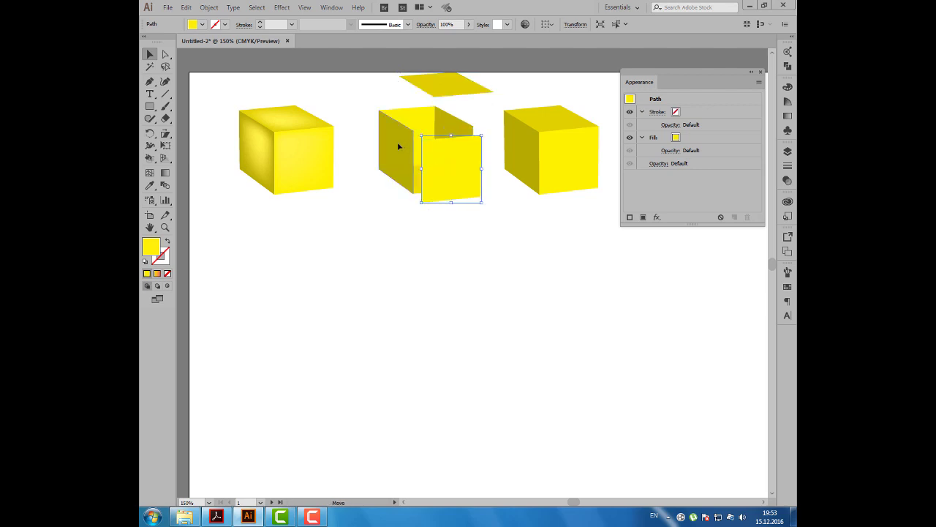
pyautogui.moveTo(397, 142); pyautogui.dragTo(384, 142)
pyautogui.click(476, 229)
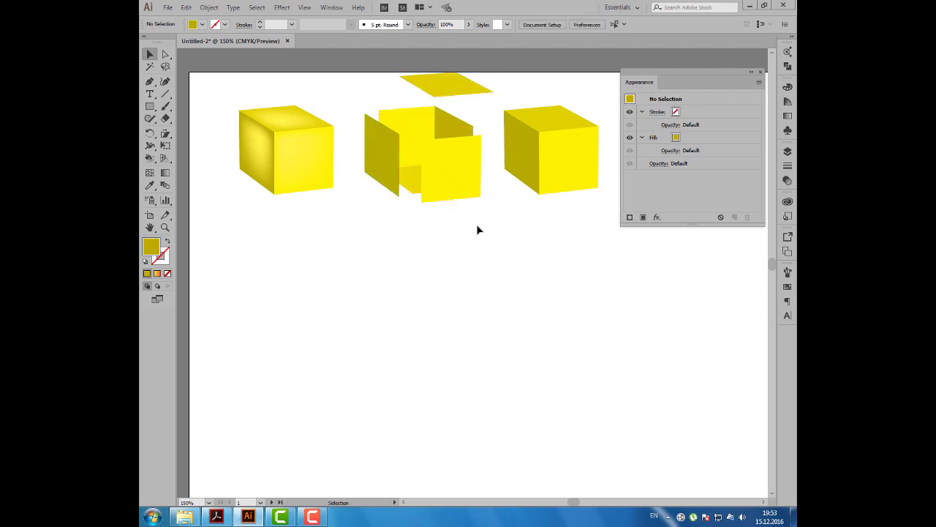
pyautogui.hotkey('ctrl', 'z')
pyautogui.hotkey('ctrl', 'z')
pyautogui.hotkey('ctrl', 'z')
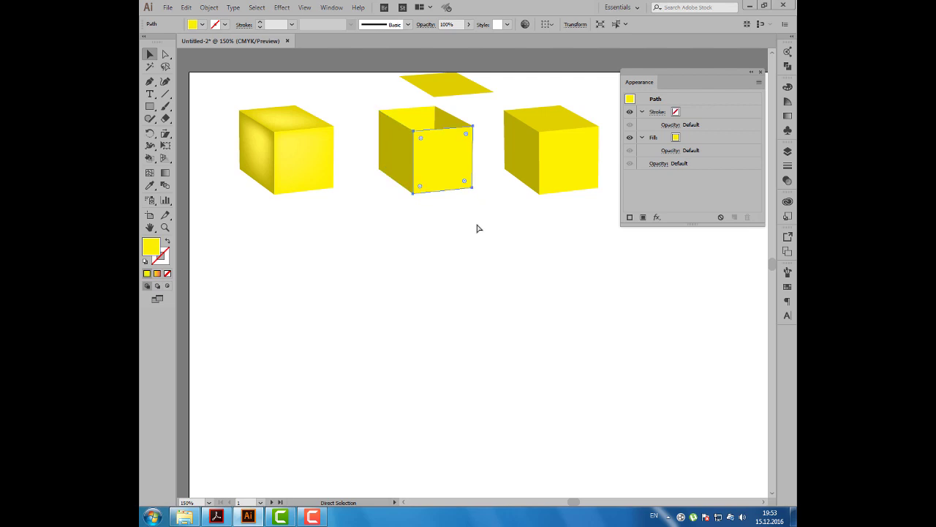
pyautogui.hotkey('ctrl', 'z')
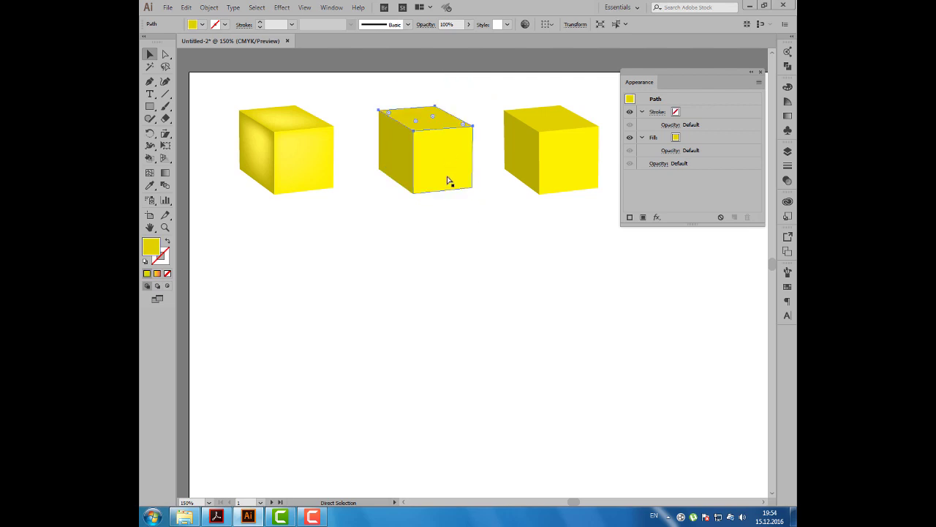
pyautogui.hotkey('ctrl', 'z')
pyautogui.hotkey('ctrl', 'z')
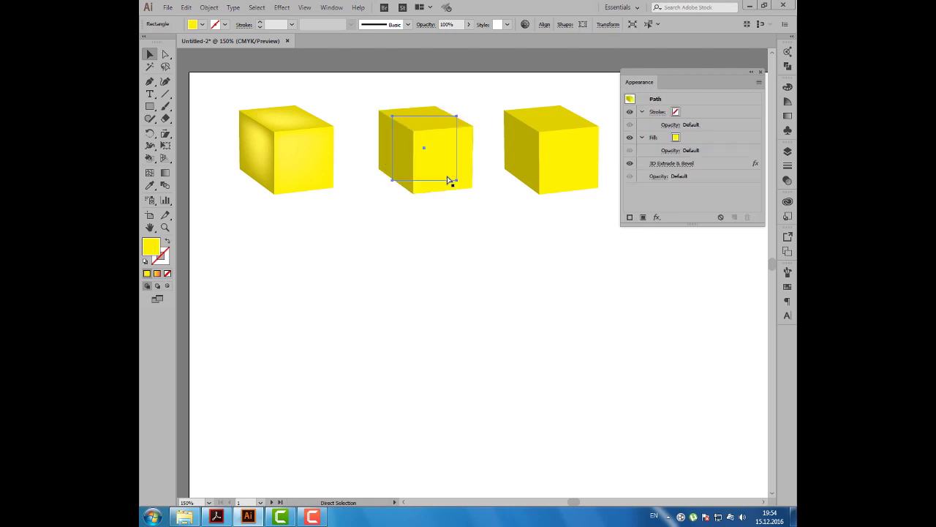
# Reapply the middle cube's 3D effect, then expand its appearance and ungroup the faces
pyautogui.click(671, 164)
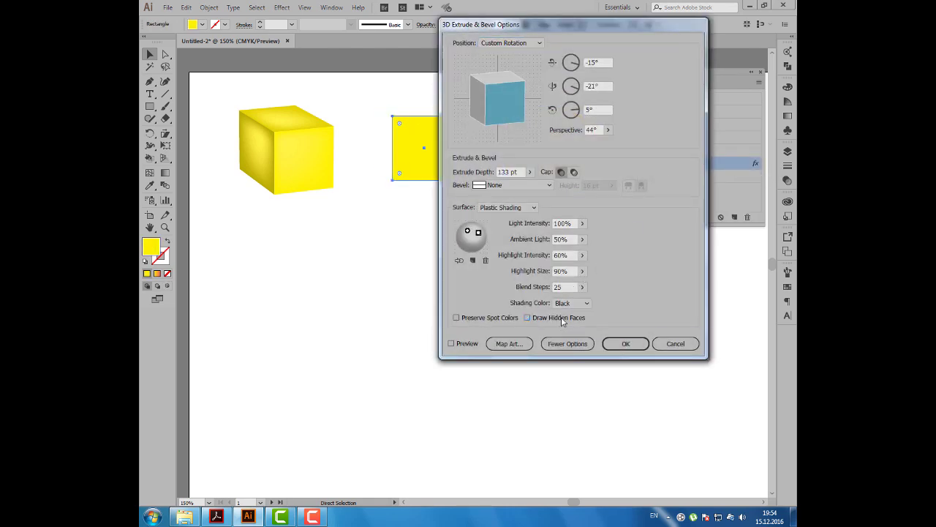
pyautogui.click(626, 343)
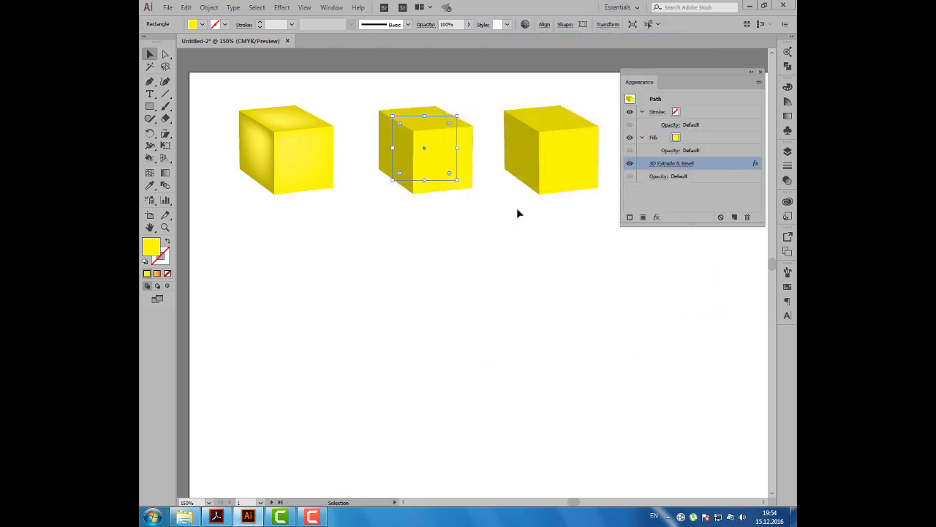
pyautogui.click(210, 7)
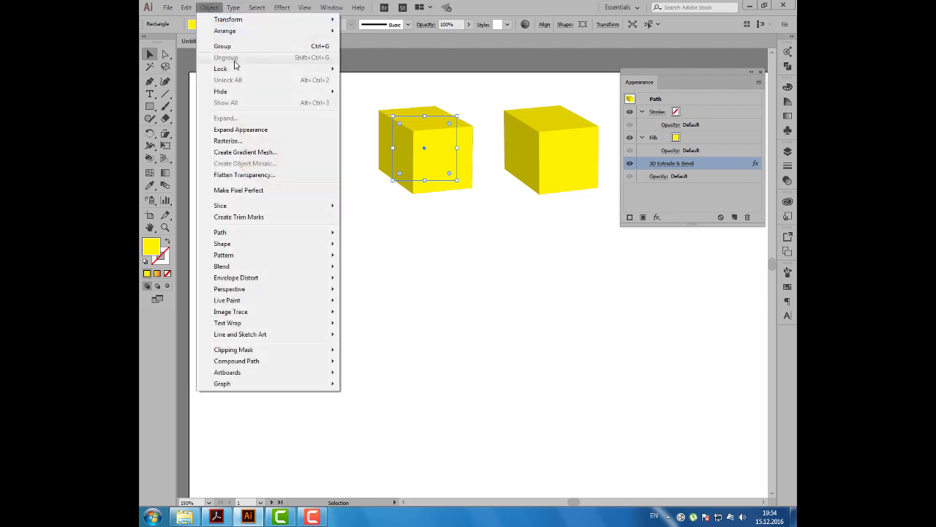
pyautogui.click(246, 129)
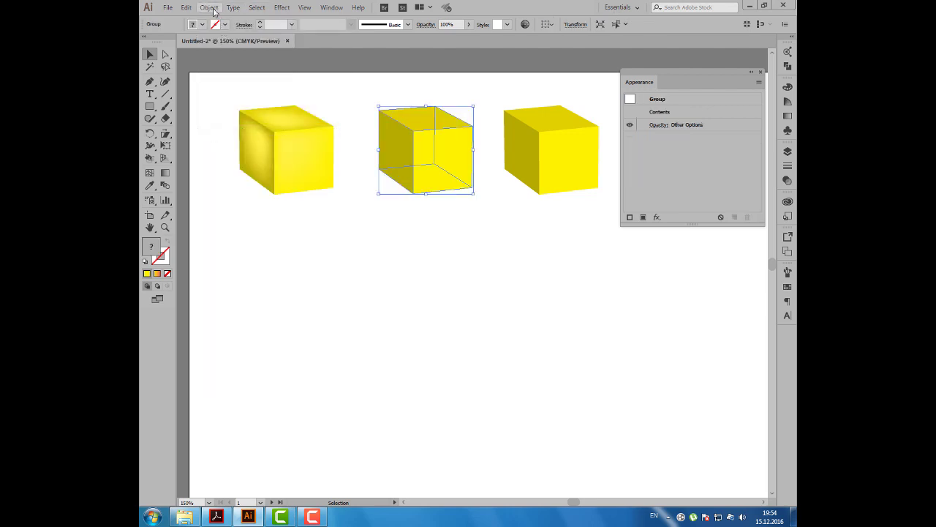
pyautogui.click(209, 8)
pyautogui.click(226, 57)
pyautogui.click(210, 7)
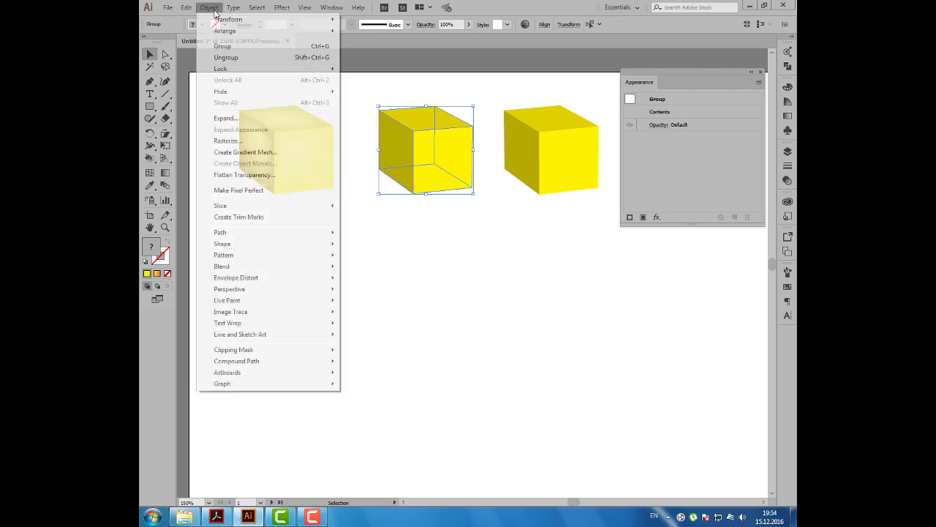
pyautogui.click(226, 57)
# Lift the middle cube's top face upward like an opened lid
pyautogui.click(360, 96)
pyautogui.moveTo(424, 109); pyautogui.dragTo(425, 83)
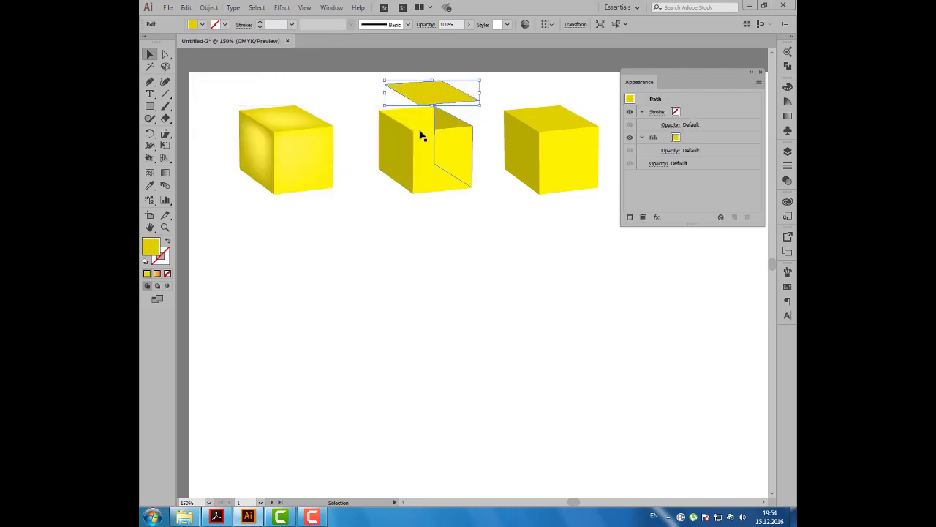
pyautogui.click(507, 204)
pyautogui.moveTo(509, 173)
pyautogui.mouseDown()
pyautogui.moveTo(484, 159)
pyautogui.moveTo(442, 158)
pyautogui.mouseUp()
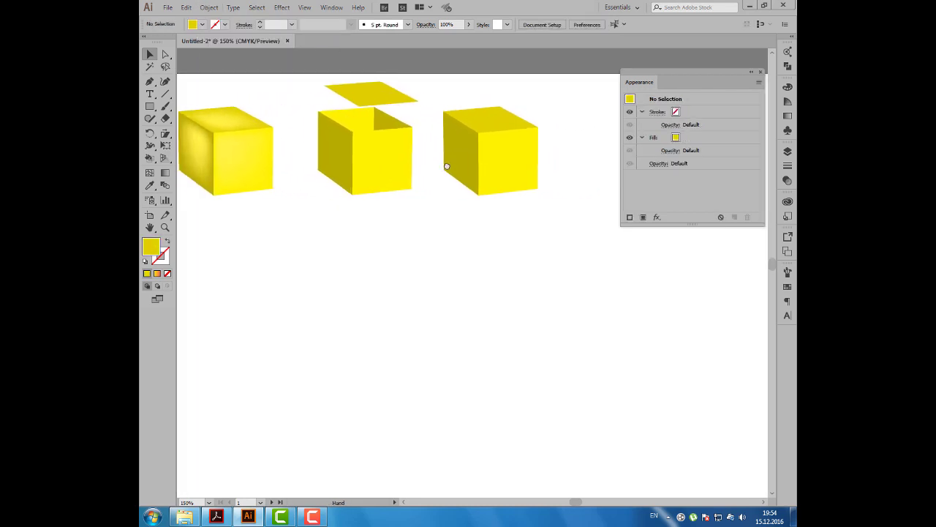
pyautogui.moveTo(643, 88)
pyautogui.mouseDown()
pyautogui.moveTo(651, 173)
pyautogui.moveTo(640, 197)
pyautogui.moveTo(645, 89)
pyautogui.mouseUp()
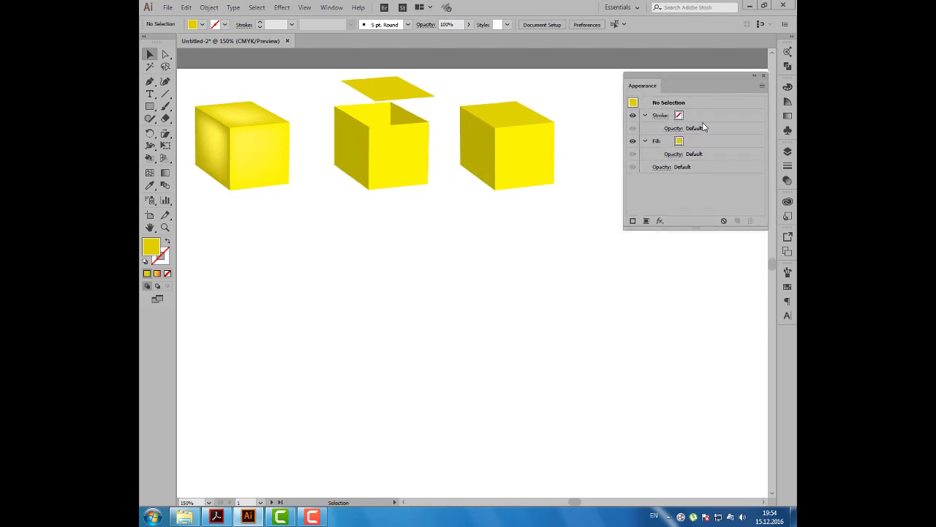
# Float a shortened Symbols panel over the canvas and select the right cube
pyautogui.click(788, 130)
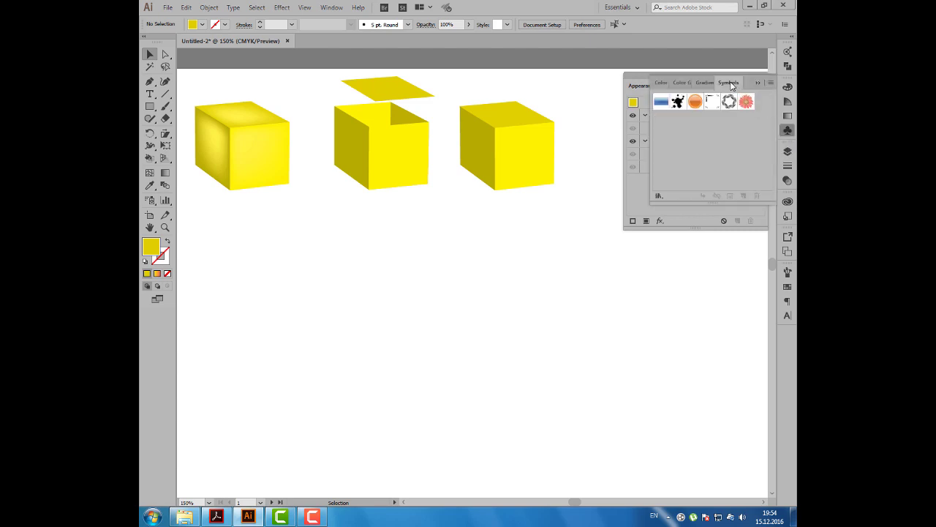
pyautogui.moveTo(732, 85)
pyautogui.mouseDown()
pyautogui.moveTo(290, 220)
pyautogui.moveTo(205, 212)
pyautogui.moveTo(236, 210)
pyautogui.mouseUp()
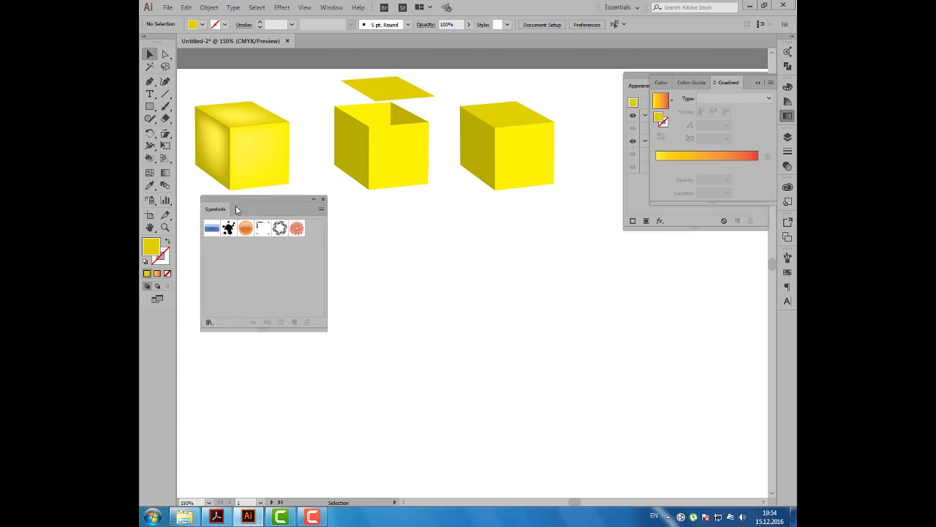
pyautogui.click(527, 153)
pyautogui.click(759, 83)
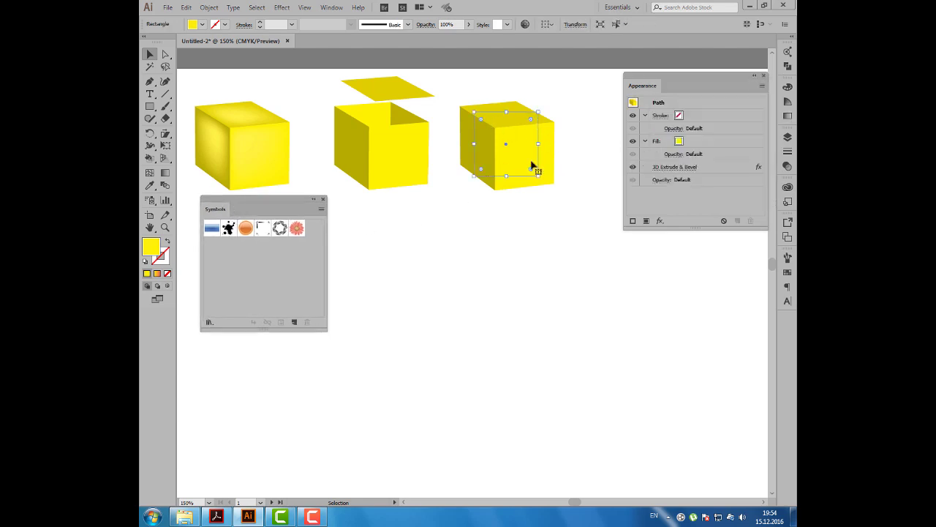
pyautogui.moveTo(272, 212); pyautogui.dragTo(271, 207)
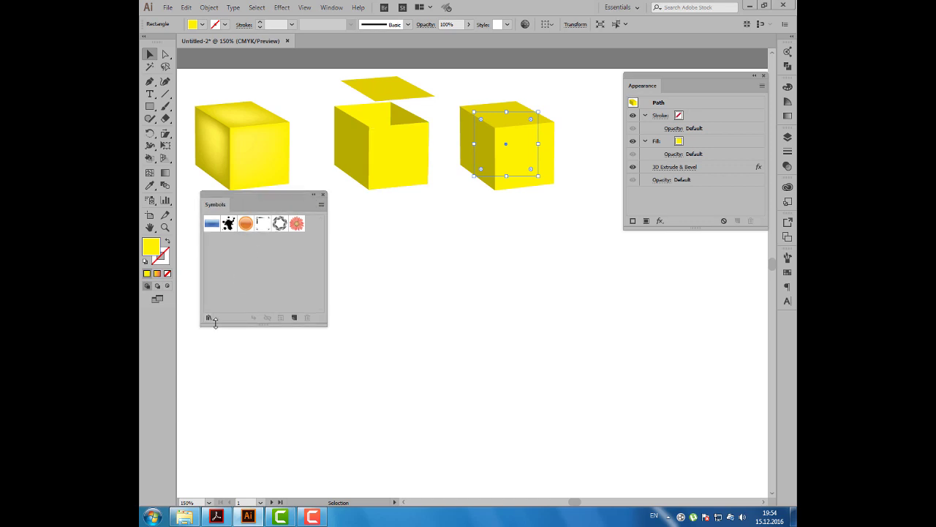
pyautogui.moveTo(217, 323); pyautogui.dragTo(216, 282)
# Add Nature library symbols (butterfly, fish, fire, feather, beetle, bee, ant) to the document
pyautogui.click(208, 276)
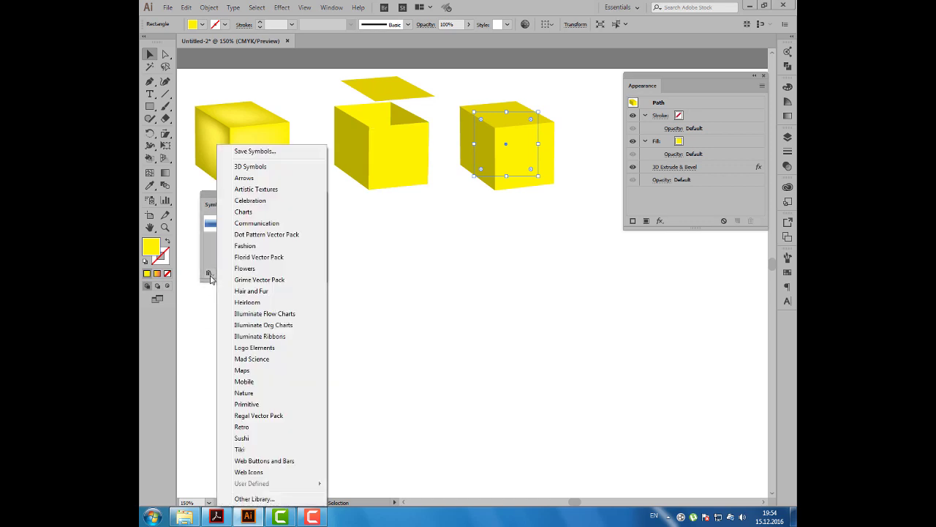
pyautogui.click(244, 392)
pyautogui.click(489, 257)
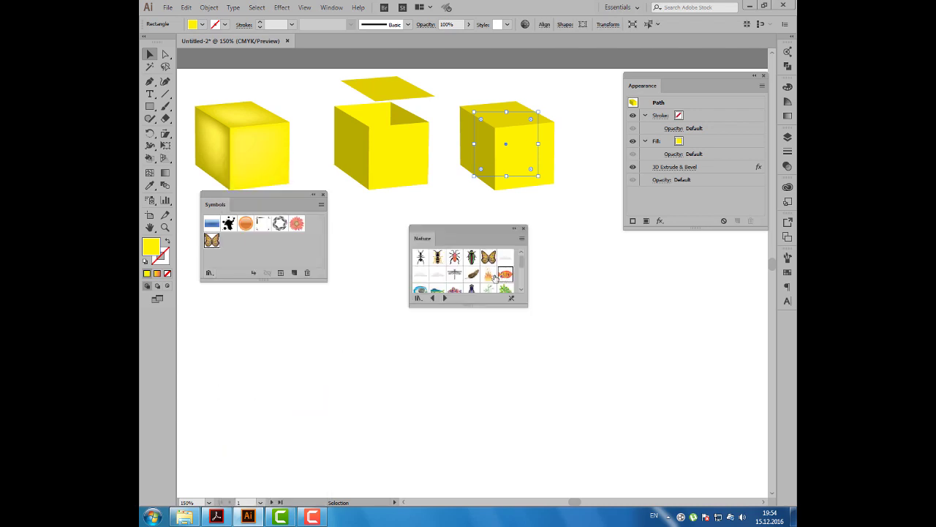
pyautogui.click(505, 275)
pyautogui.click(472, 275)
pyautogui.click(455, 256)
pyautogui.click(438, 257)
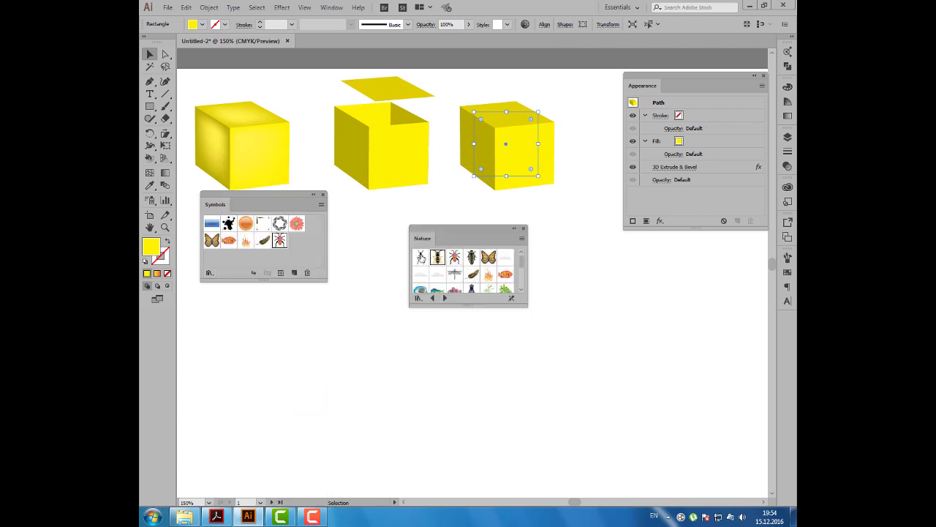
pyautogui.click(421, 257)
pyautogui.click(523, 229)
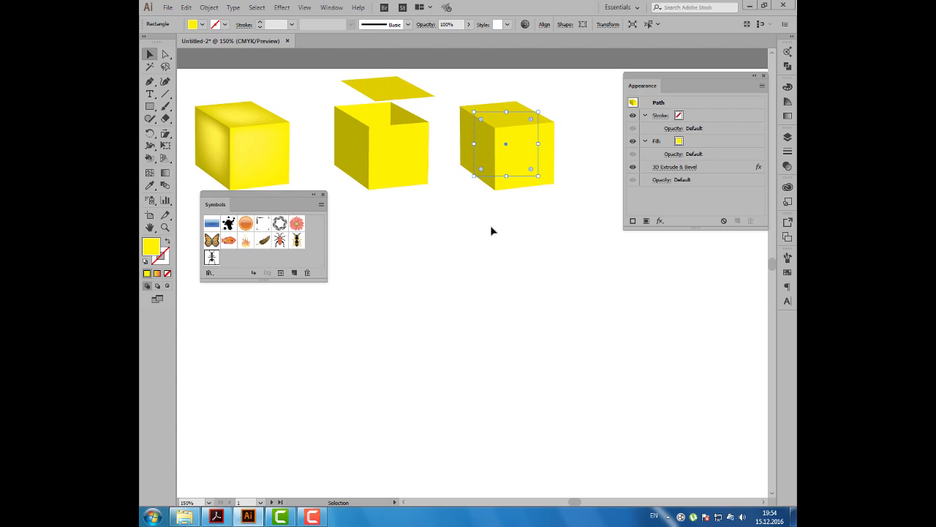
# Select the right cube's 3D Extrude & Bevel effect in the Appearance panel
pyautogui.moveTo(279, 206); pyautogui.dragTo(276, 214)
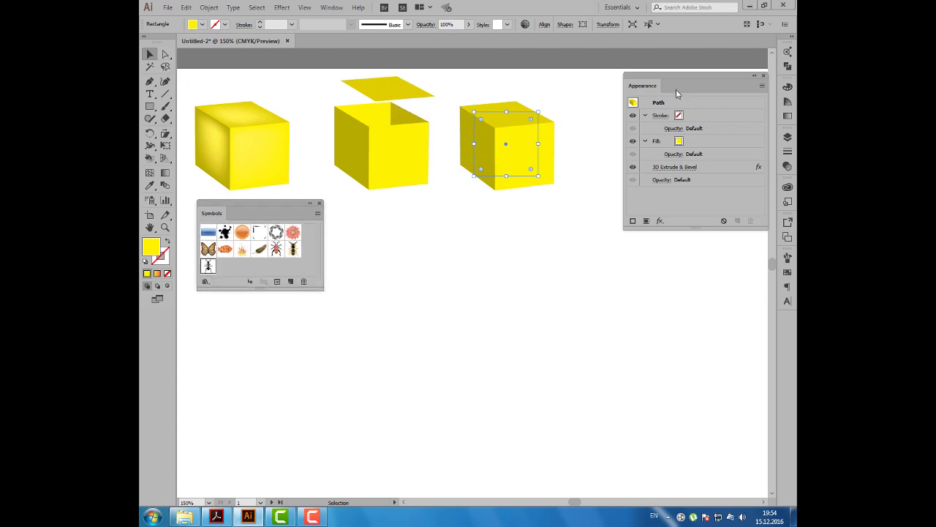
pyautogui.moveTo(676, 89); pyautogui.dragTo(679, 85)
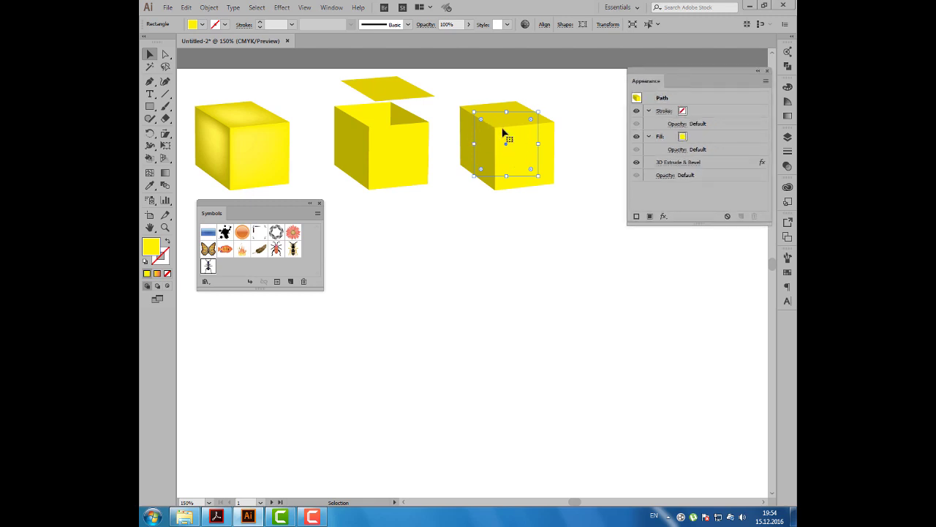
pyautogui.click(709, 166)
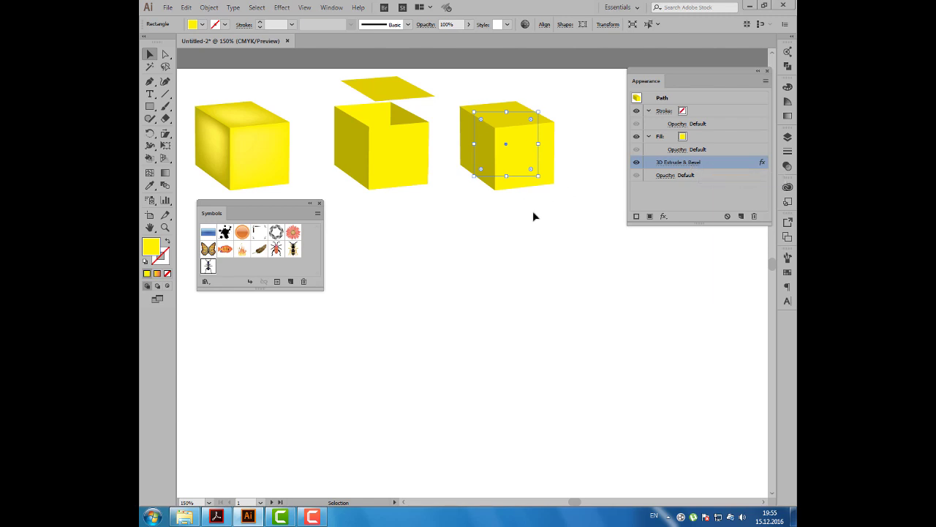
pyautogui.moveTo(533, 211); pyautogui.dragTo(424, 202)
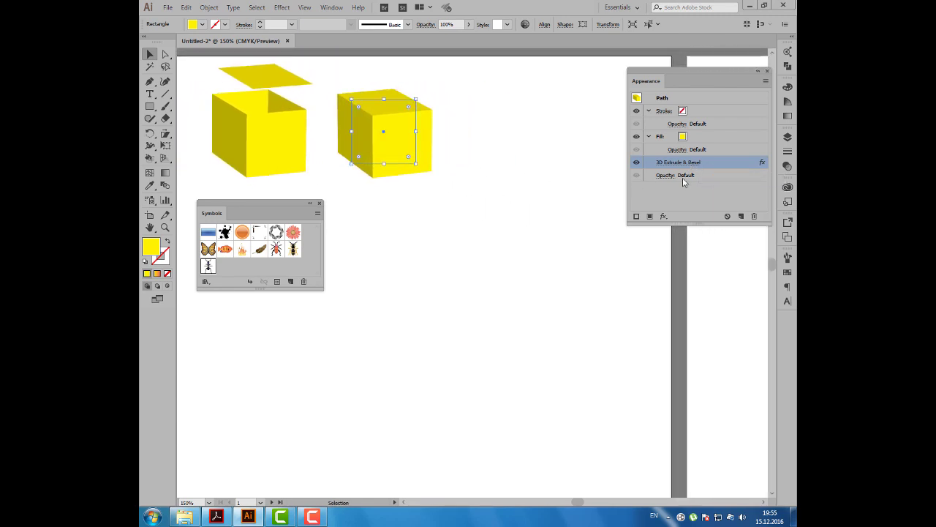
# Open the right cube's 3D Extrude & Bevel options with Preview on, then Map Art at surface 1 of 6
pyautogui.click(696, 164)
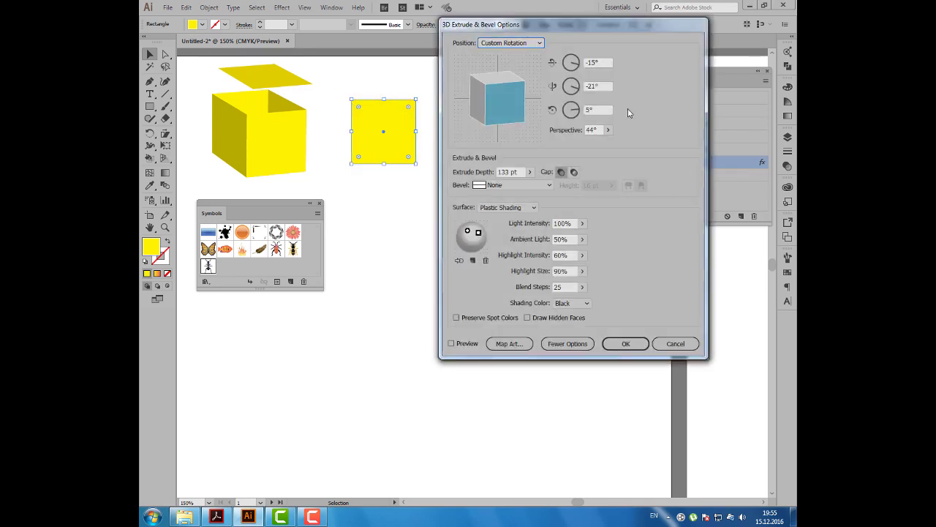
pyautogui.click(452, 343)
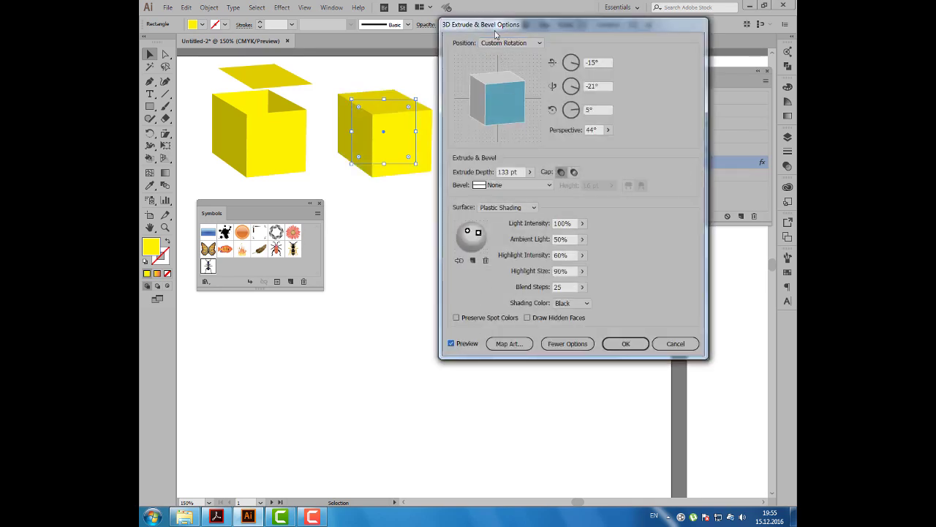
pyautogui.moveTo(495, 34); pyautogui.dragTo(538, 26)
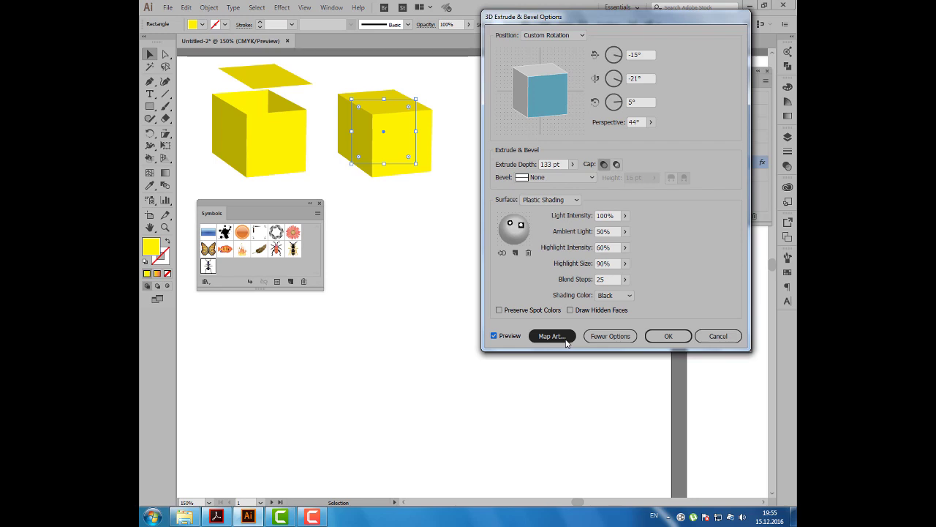
pyautogui.click(565, 339)
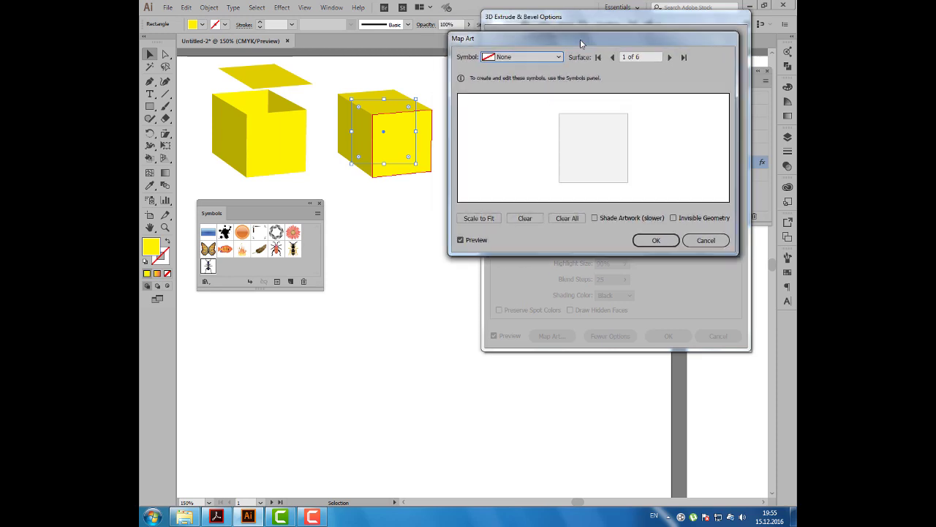
pyautogui.click(568, 58)
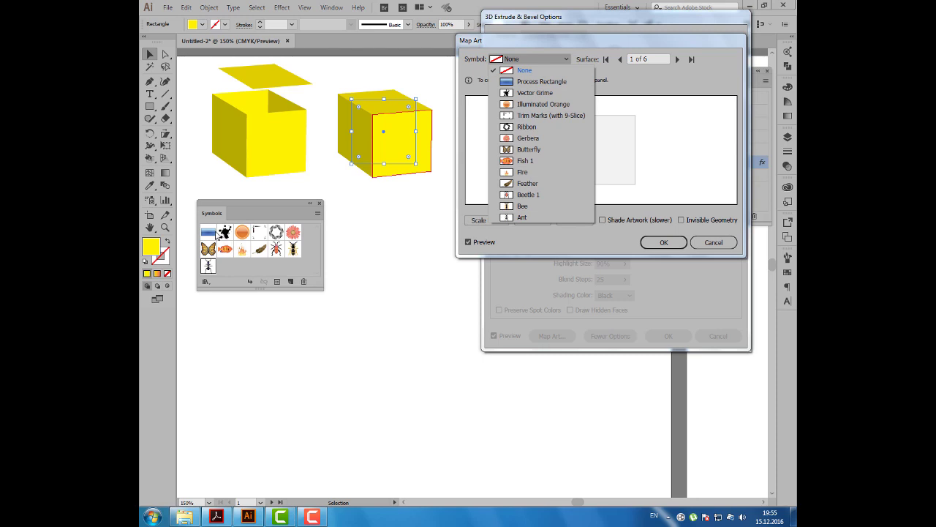
# Map the Butterfly symbol onto the front face, scale it to fit, then shrink it slightly
pyautogui.click(520, 150)
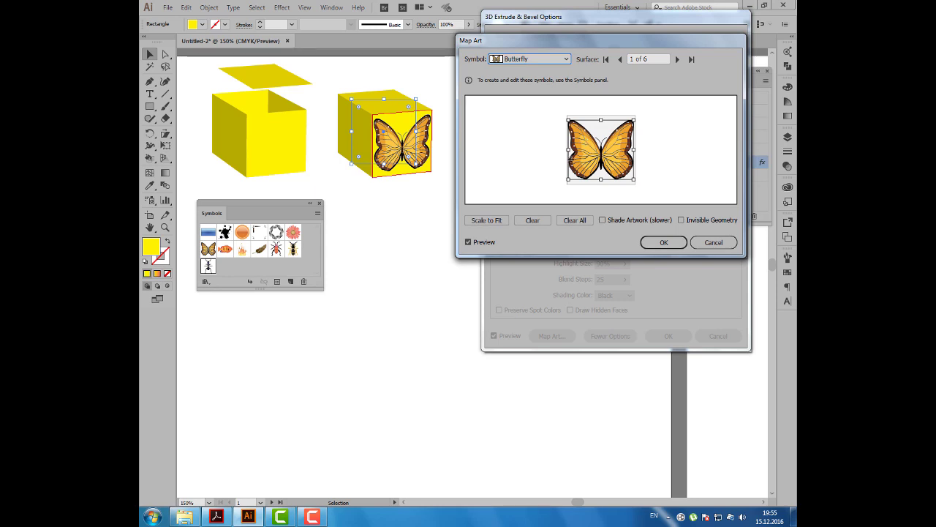
pyautogui.click(494, 222)
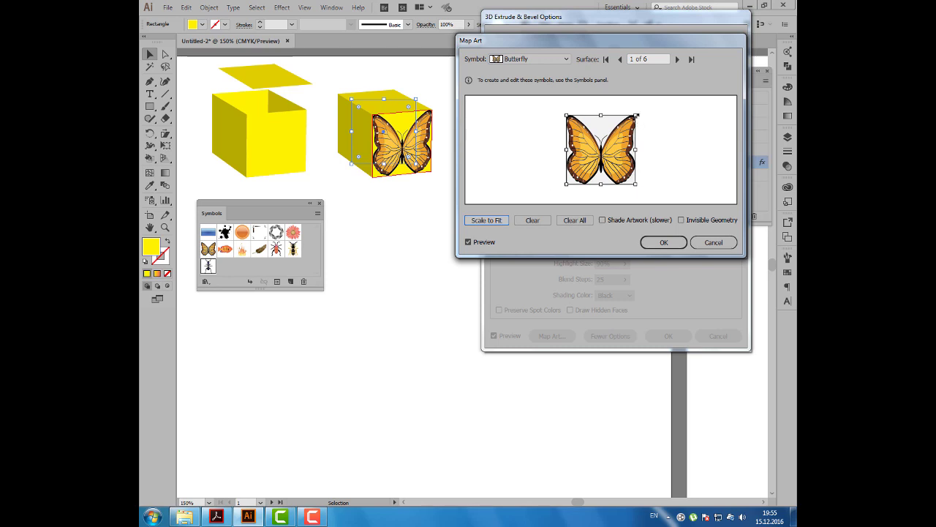
pyautogui.moveTo(637, 115); pyautogui.dragTo(622, 130)
pyautogui.moveTo(590, 157); pyautogui.dragTo(599, 150)
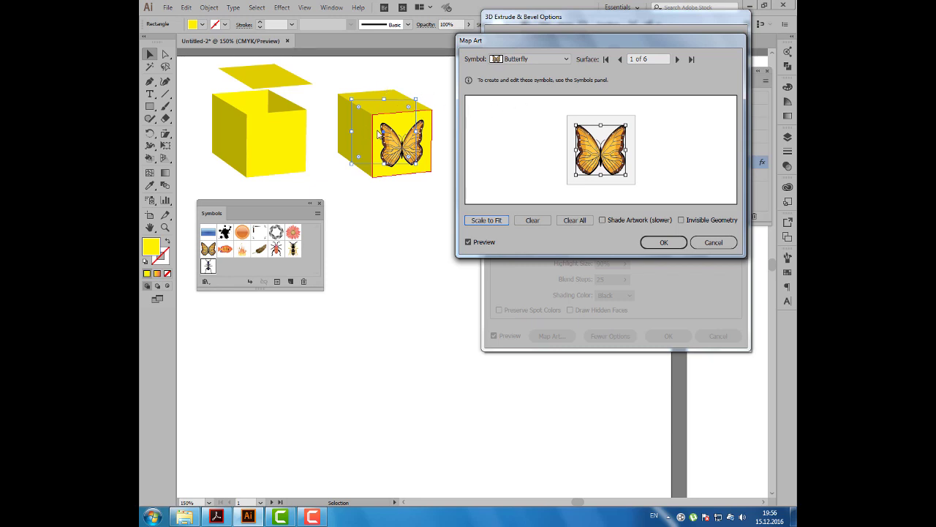
pyautogui.click(678, 59)
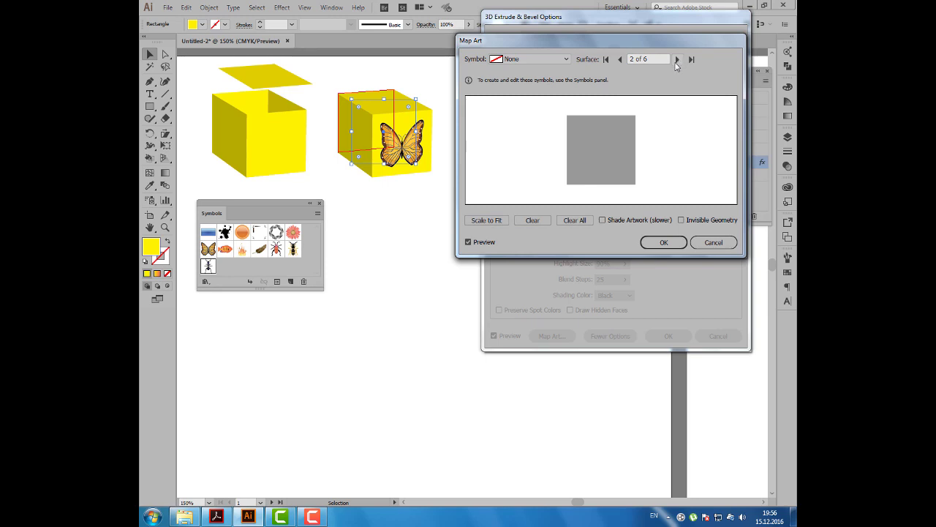
# Leave surface 2 blank by clearing a mapped Butterfly, then advance to surface 3
pyautogui.click(565, 59)
pyautogui.click(529, 150)
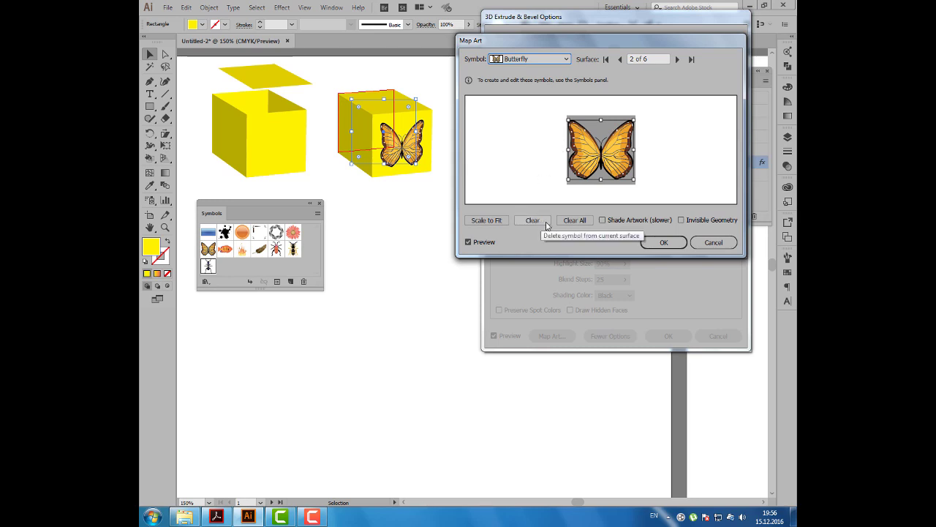
pyautogui.click(546, 225)
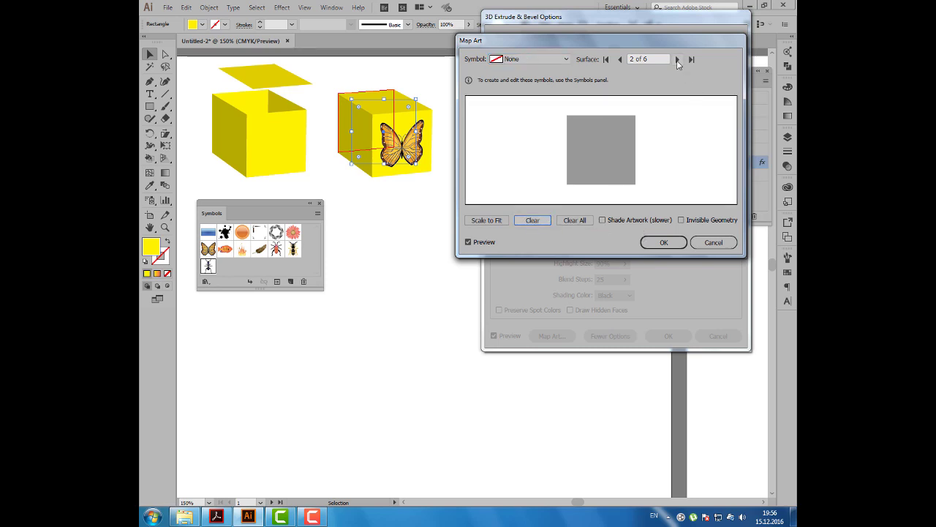
pyautogui.click(678, 60)
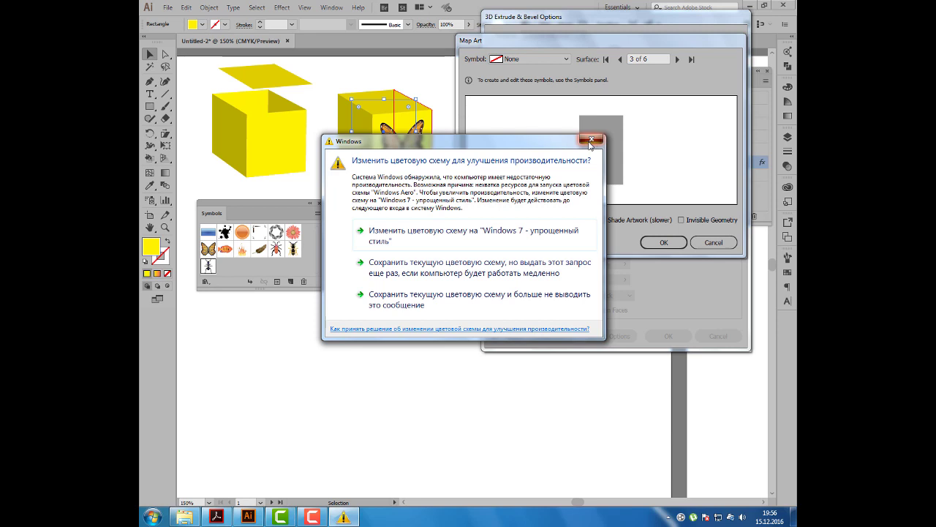
# Skip to surface 5 and map a shrunken, rotated Butterfly onto the cube's left side
pyautogui.click(468, 299)
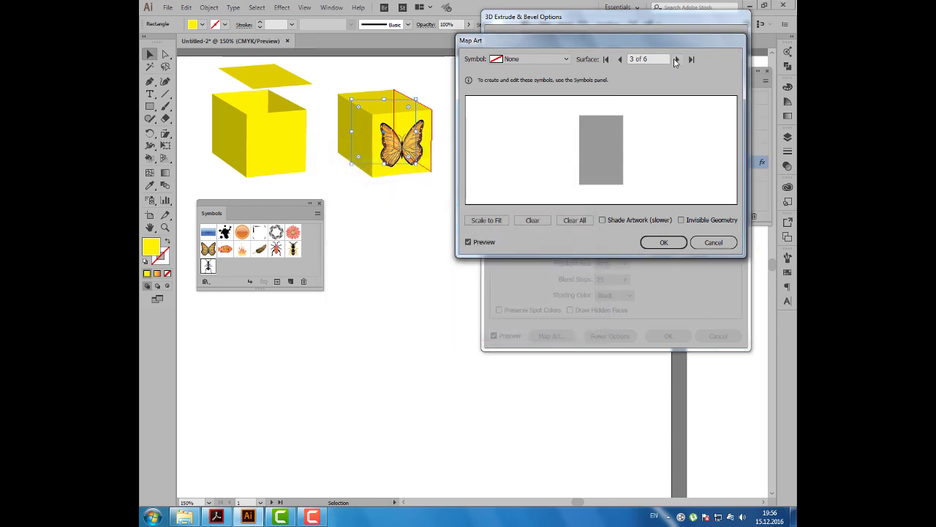
pyautogui.click(676, 59)
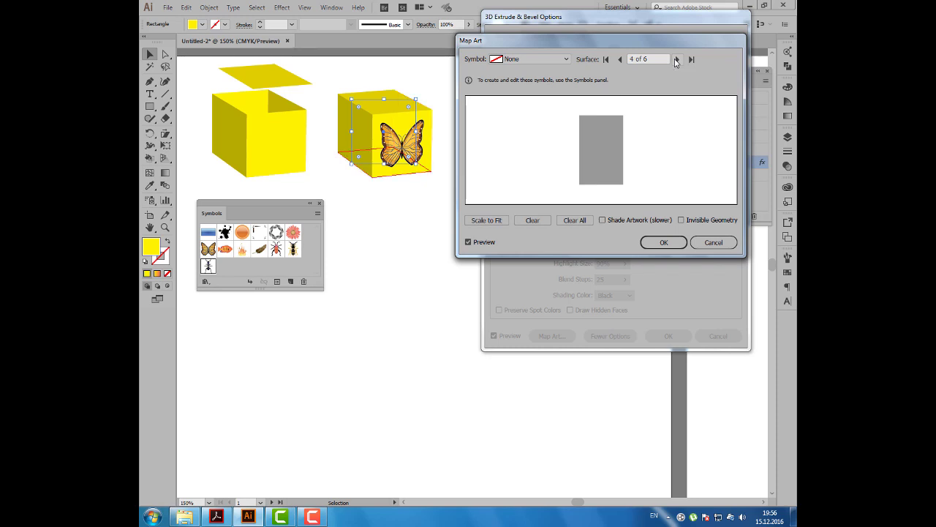
pyautogui.click(677, 60)
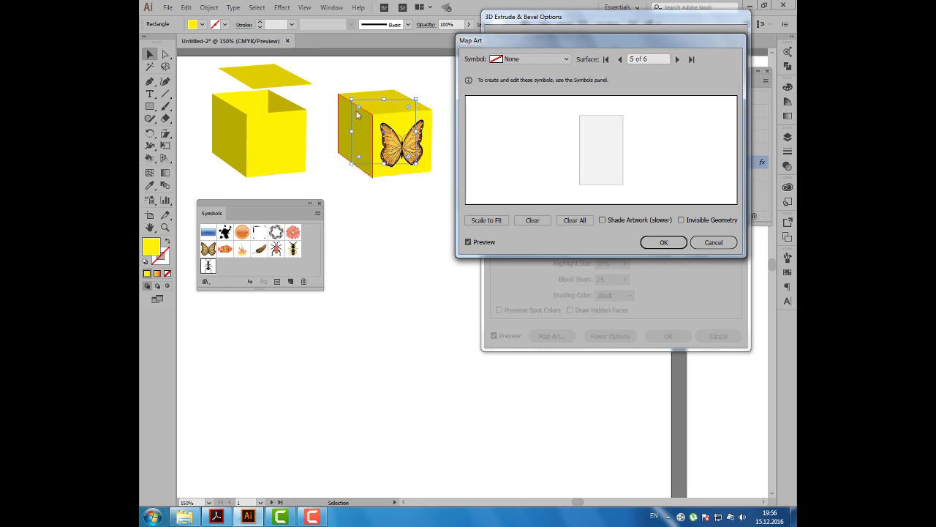
pyautogui.click(564, 62)
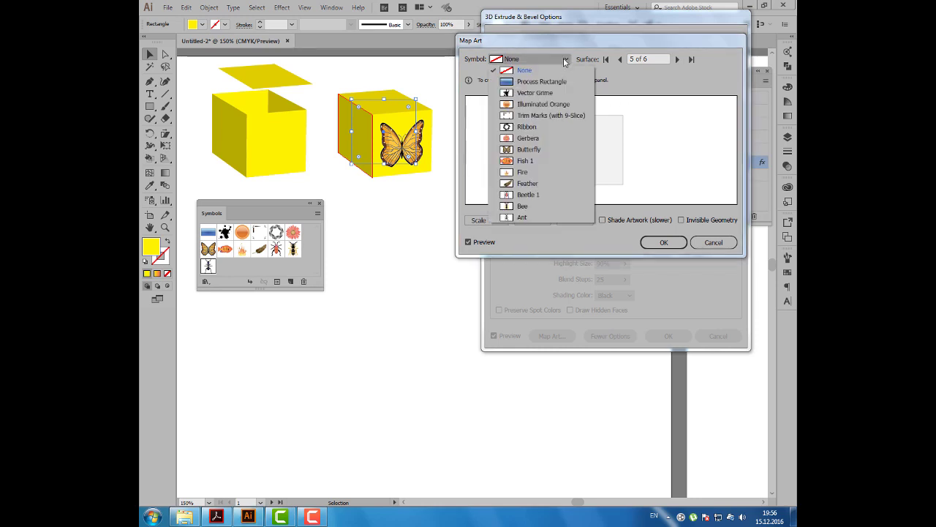
pyautogui.click(523, 150)
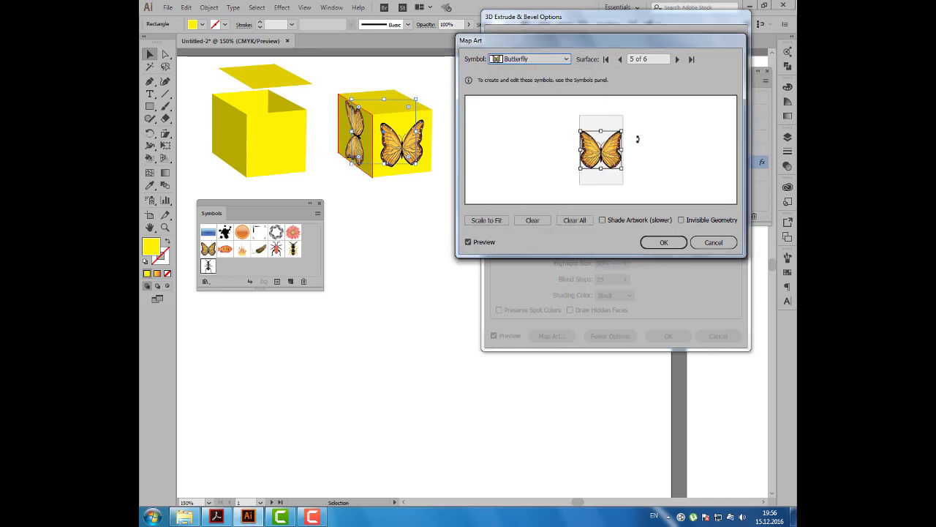
pyautogui.moveTo(622, 131); pyautogui.dragTo(617, 136)
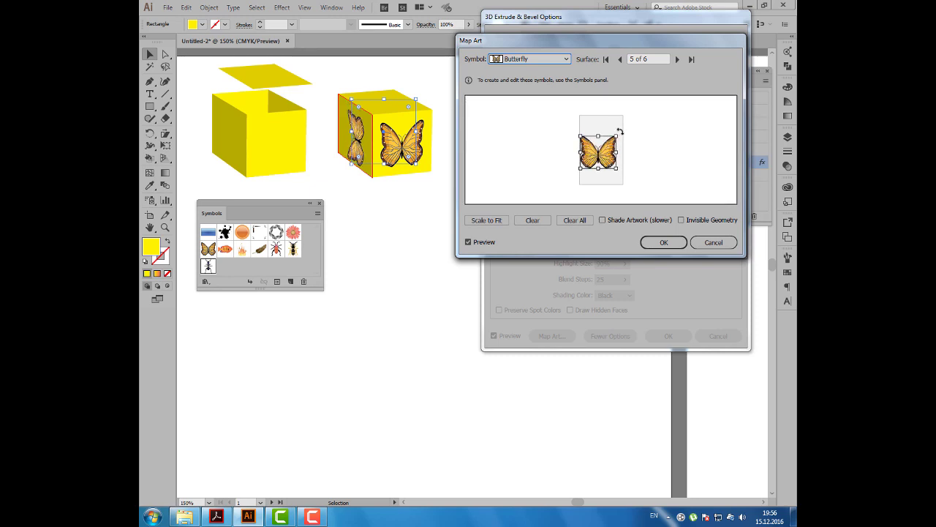
pyautogui.moveTo(620, 131)
pyautogui.mouseDown()
pyautogui.moveTo(630, 171)
pyautogui.moveTo(621, 175)
pyautogui.mouseUp()
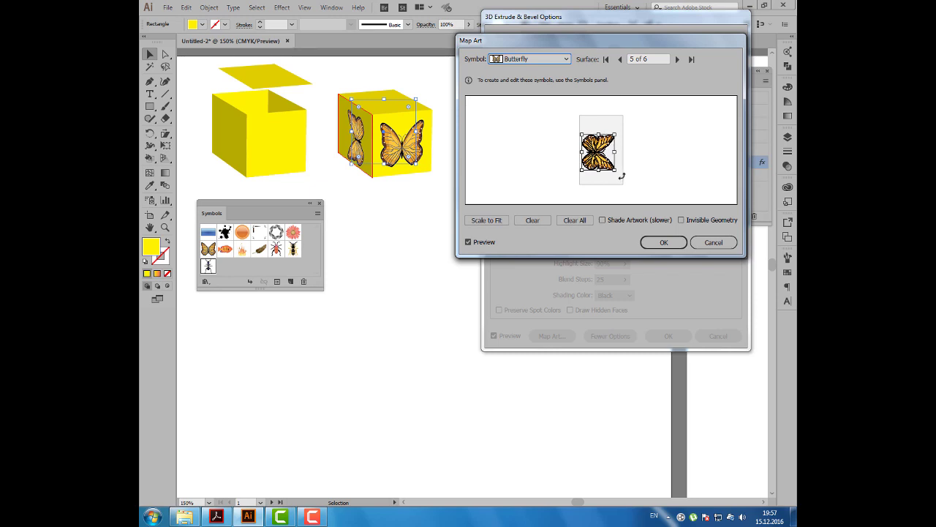
pyautogui.moveTo(598, 155)
pyautogui.mouseDown()
pyautogui.moveTo(623, 133)
pyautogui.moveTo(582, 132)
pyautogui.mouseUp()
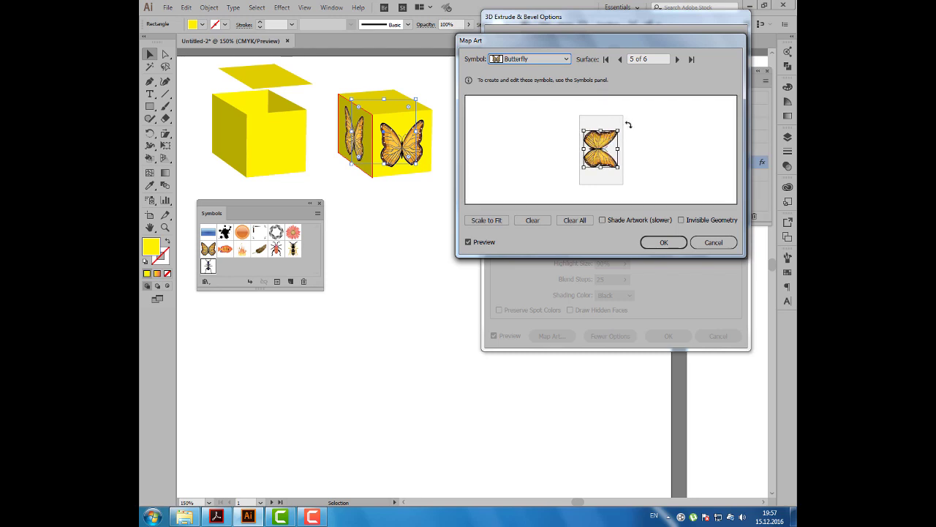
pyautogui.click(677, 59)
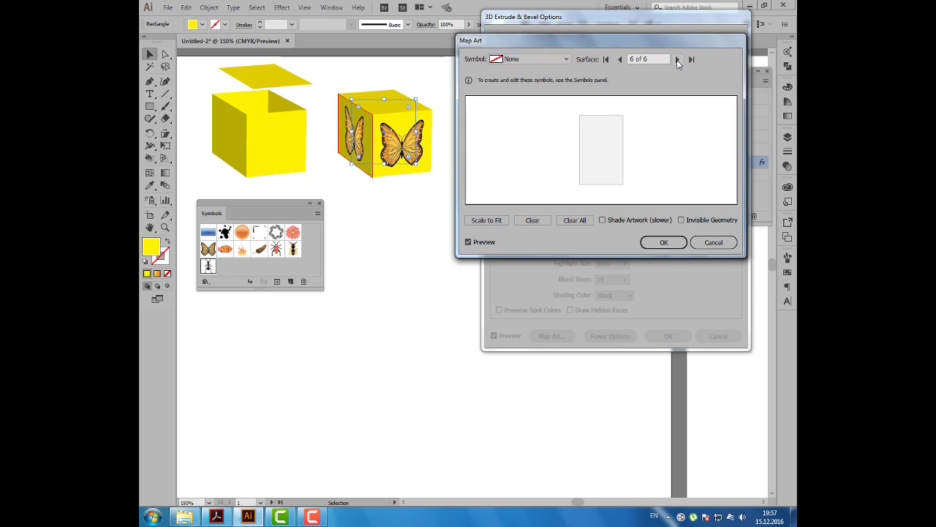
# Map a slightly scaled-down Butterfly onto surface 6, the cube's top face
pyautogui.click(564, 60)
pyautogui.click(529, 149)
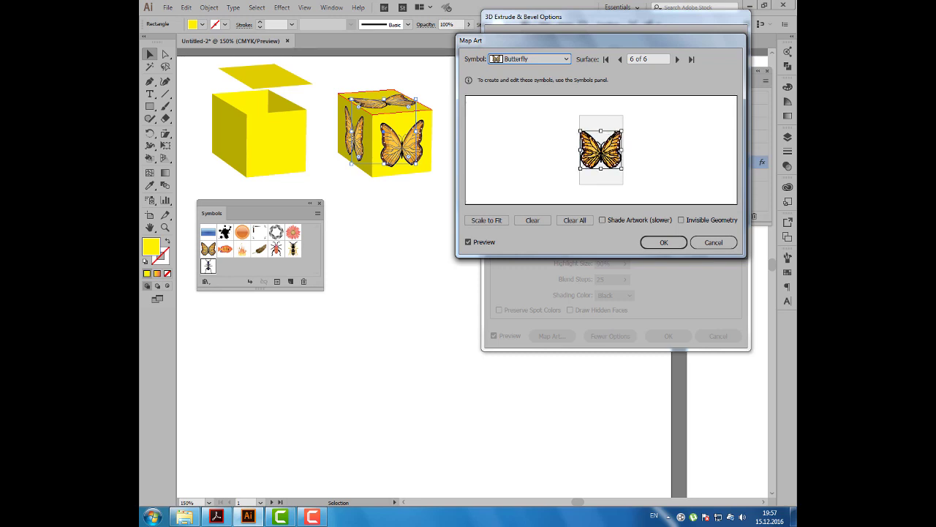
pyautogui.moveTo(621, 130); pyautogui.dragTo(600, 148)
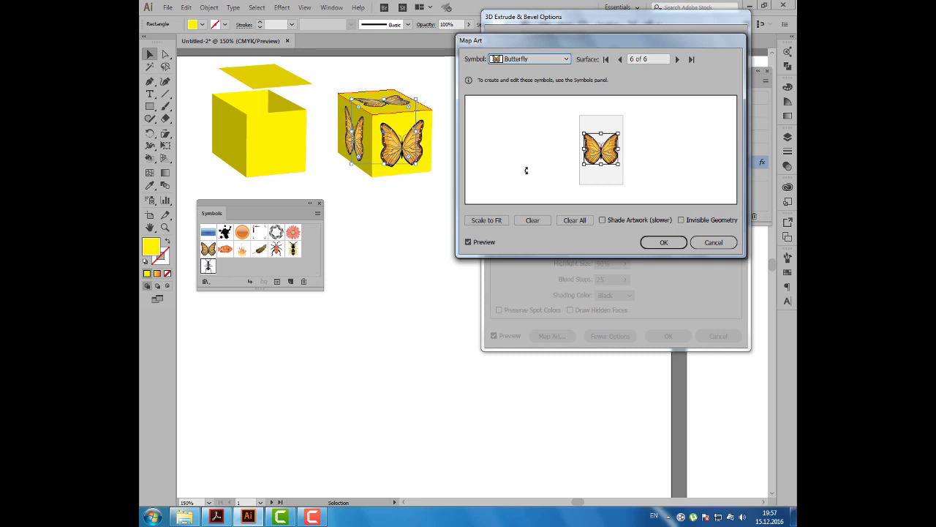
# Turn on Shade Artwork for the mapped butterflies, leaving Invisible Geometry off
pyautogui.click(607, 223)
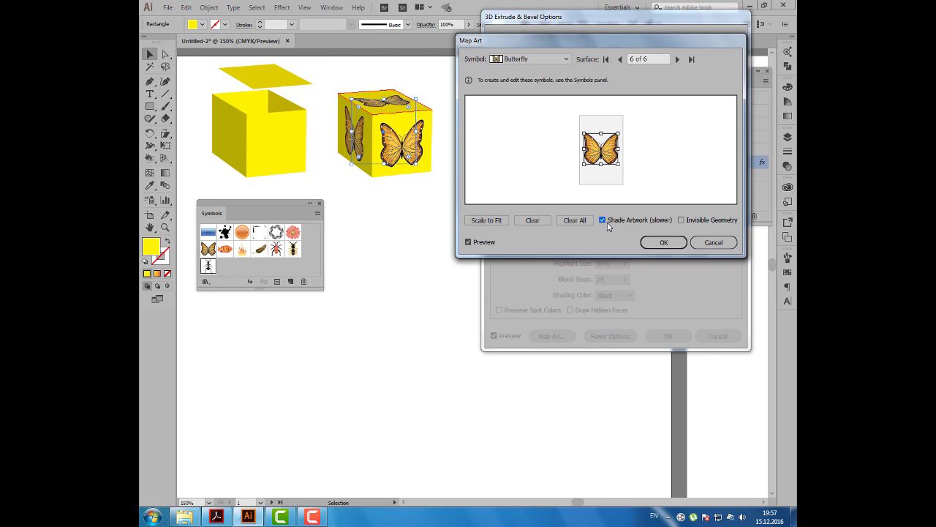
pyautogui.click(607, 223)
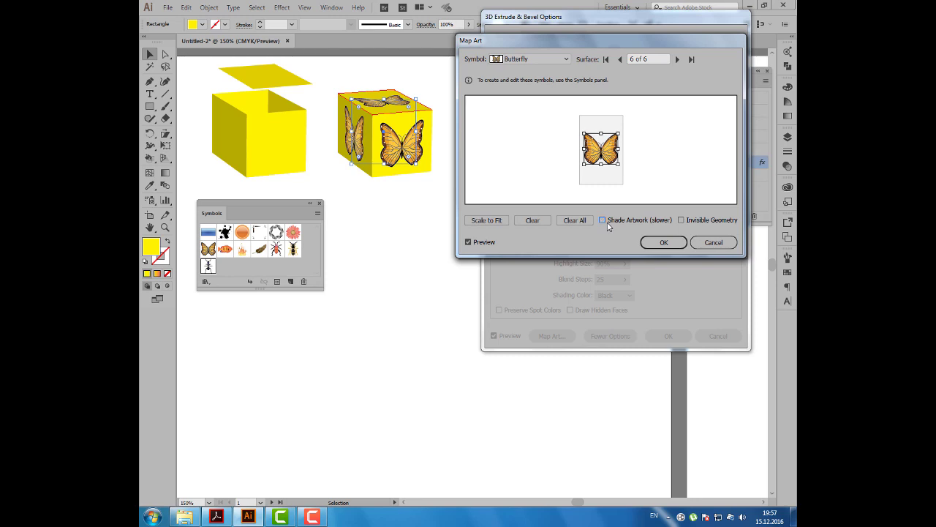
pyautogui.click(607, 223)
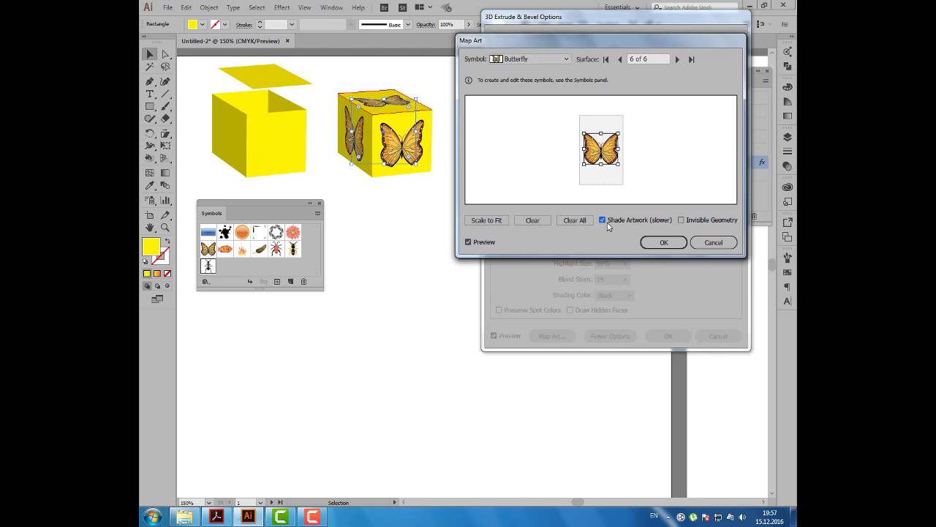
pyautogui.click(607, 223)
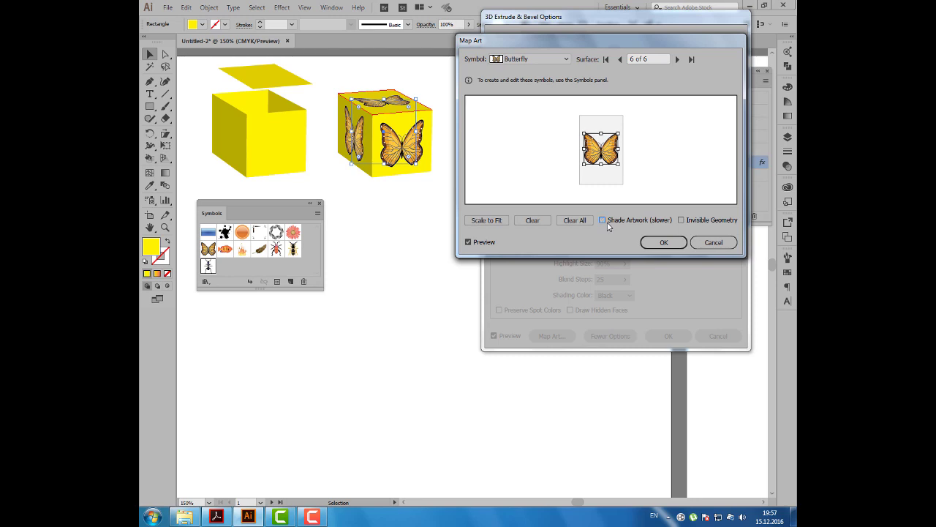
pyautogui.click(608, 227)
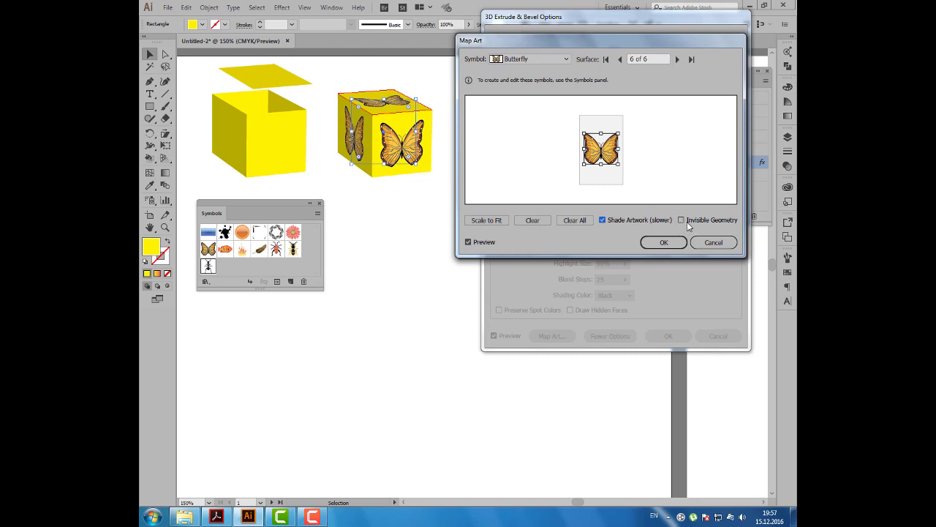
pyautogui.click(686, 224)
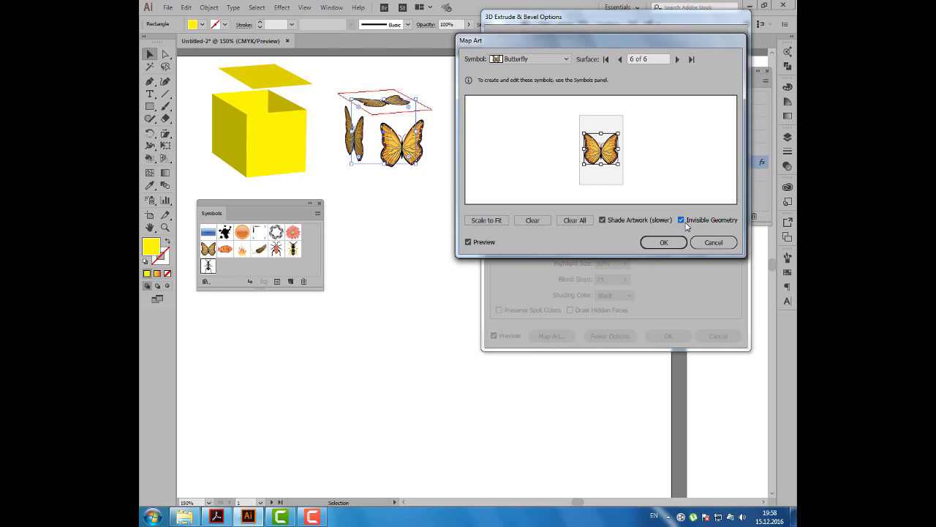
pyautogui.click(685, 224)
# Confirm the butterfly cube's mapping and 3D settings, then place a copy to its right
pyautogui.click(664, 242)
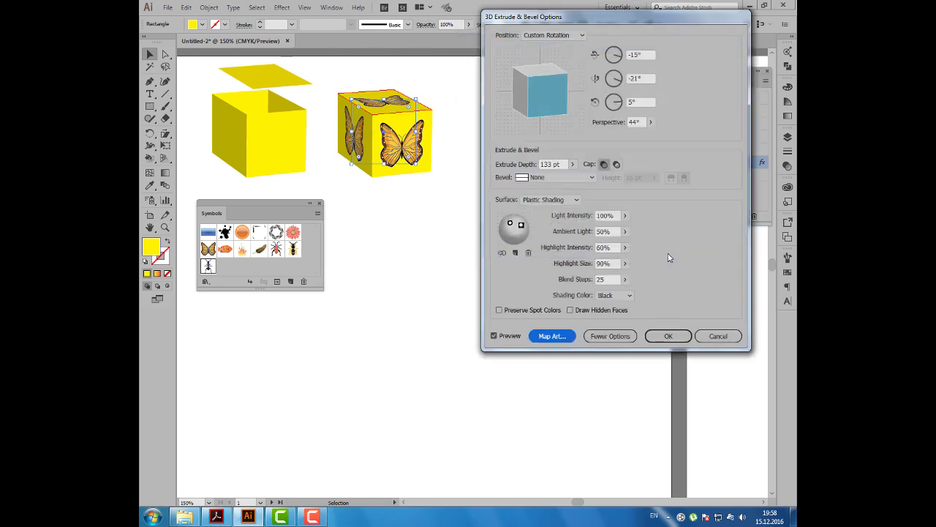
pyautogui.click(664, 336)
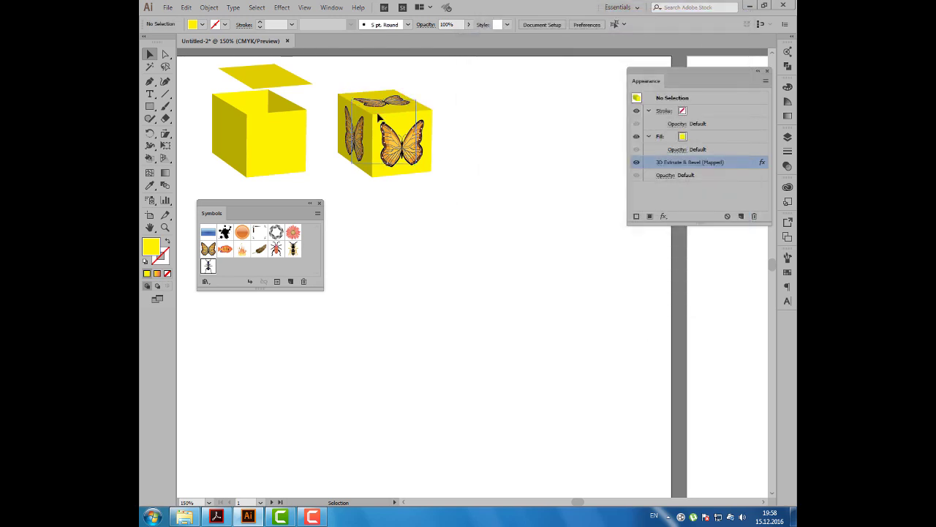
pyautogui.moveTo(381, 120); pyautogui.dragTo(492, 119)
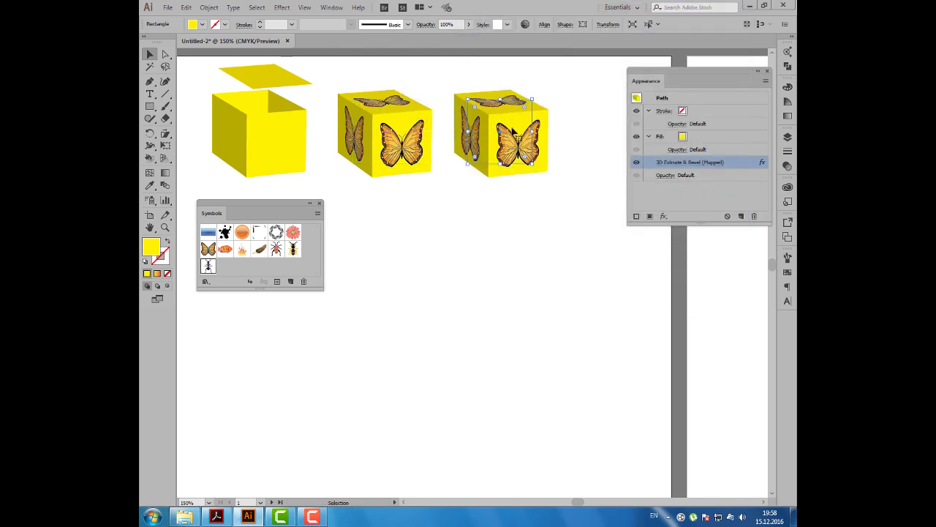
pyautogui.moveTo(595, 180); pyautogui.dragTo(548, 169)
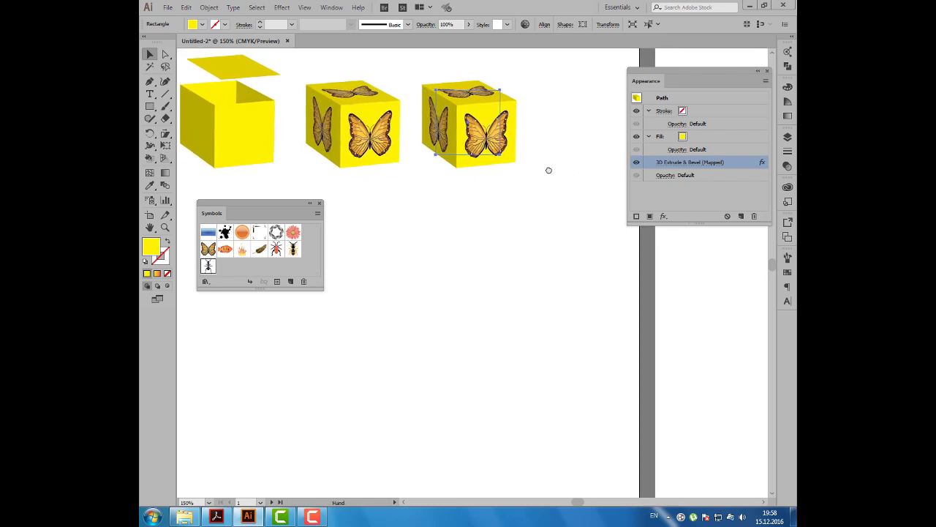
# Render the copied cube with a Wireframe surface and no bevel
pyautogui.click(680, 162)
pyautogui.moveTo(624, 27); pyautogui.dragTo(667, 34)
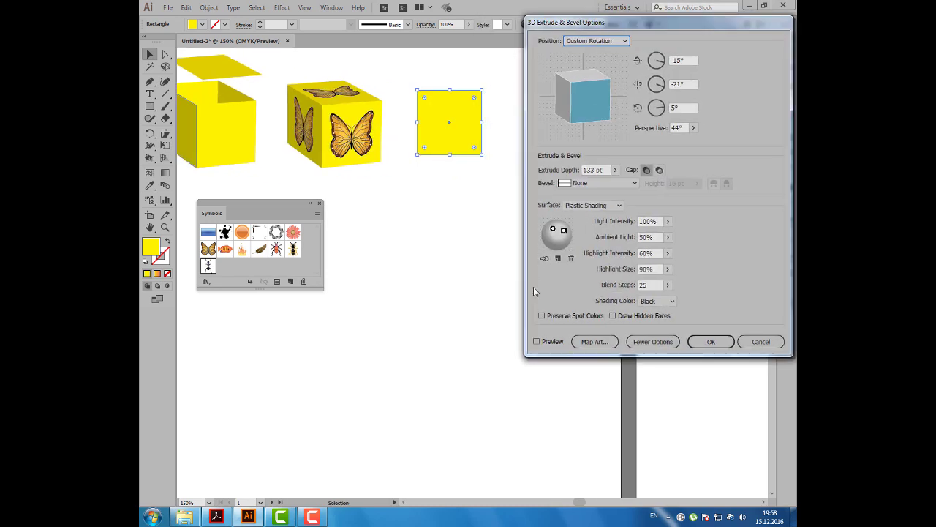
pyautogui.click(537, 341)
pyautogui.click(621, 183)
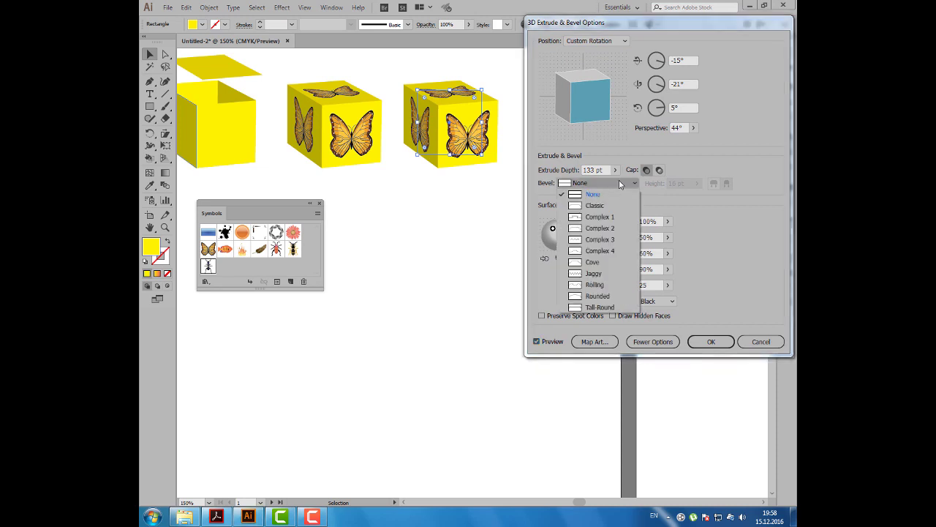
pyautogui.click(622, 184)
pyautogui.click(616, 205)
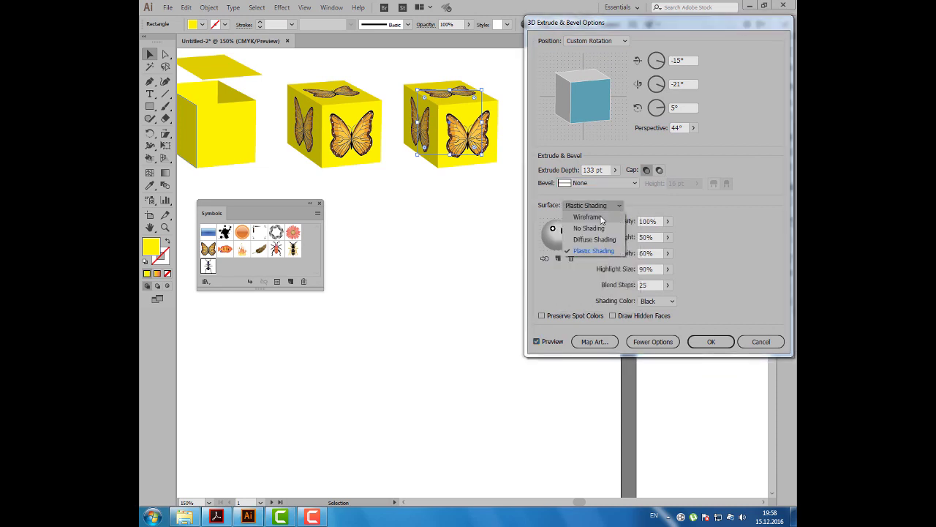
pyautogui.click(602, 218)
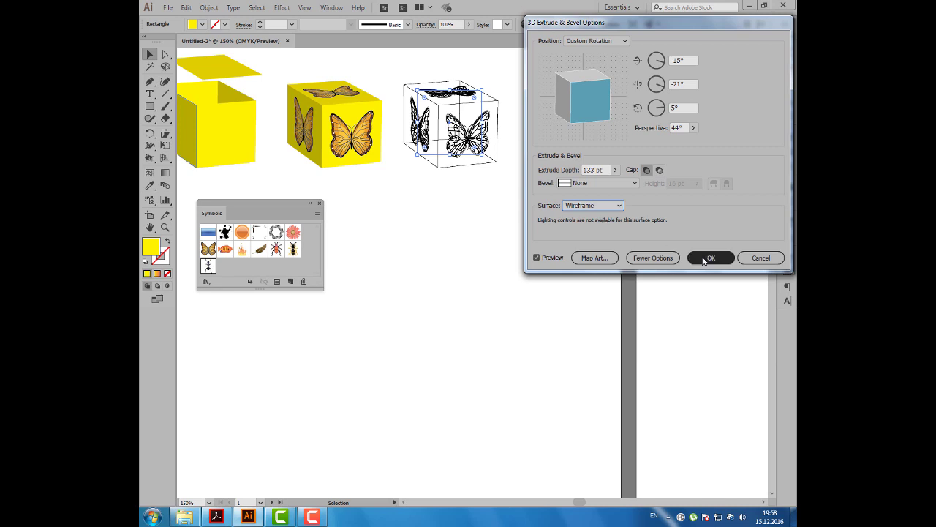
pyautogui.click(711, 258)
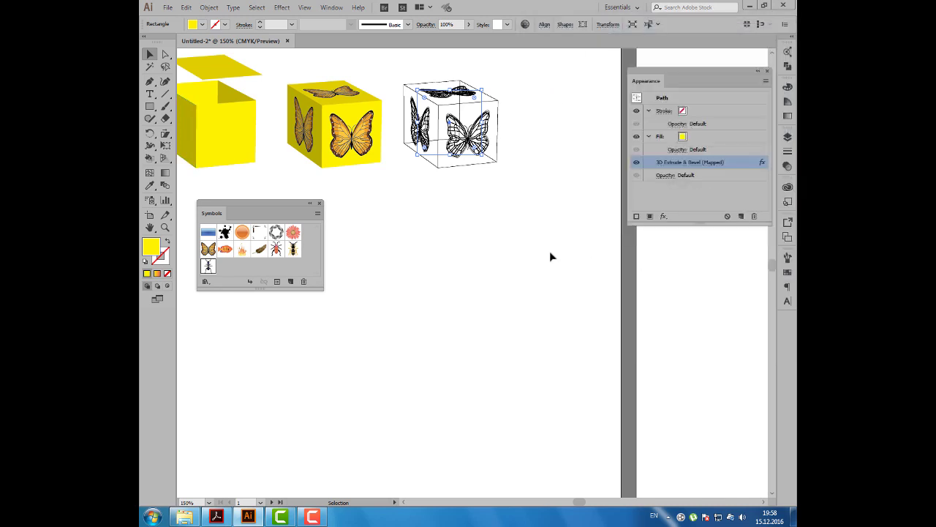
pyautogui.scroll(-1, 495, 242)
# Fit the artboard in view, move the Symbols panel, deselect the cube and swap fill and stroke
pyautogui.hotkey('ctrl', '1')
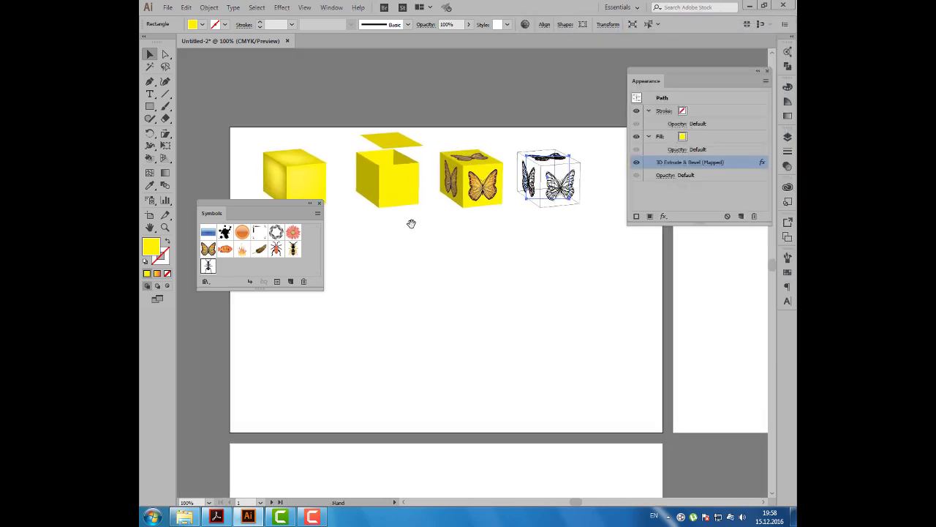
pyautogui.moveTo(258, 213)
pyautogui.mouseDown()
pyautogui.moveTo(672, 254)
pyautogui.moveTo(633, 257)
pyautogui.mouseUp()
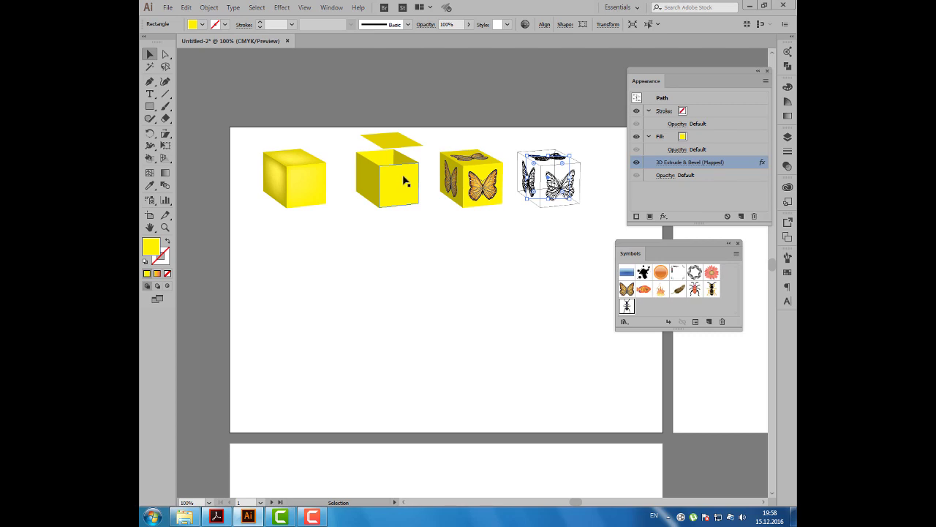
pyautogui.click(401, 242)
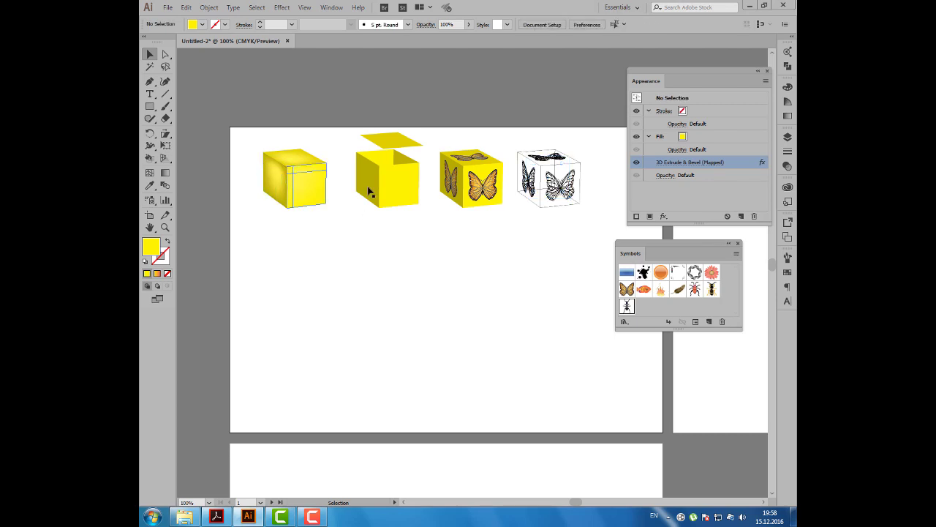
pyautogui.moveTo(462, 241); pyautogui.dragTo(456, 229)
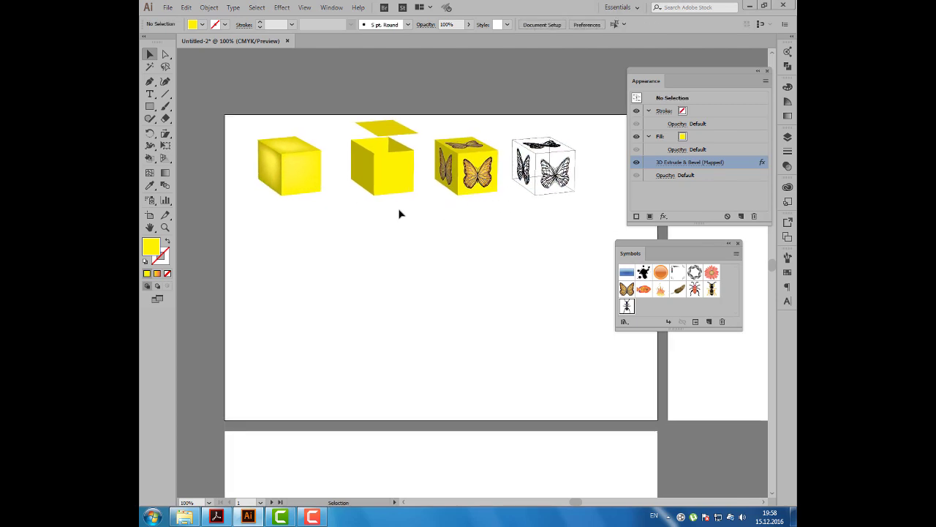
pyautogui.hotkey('shift', 'x')
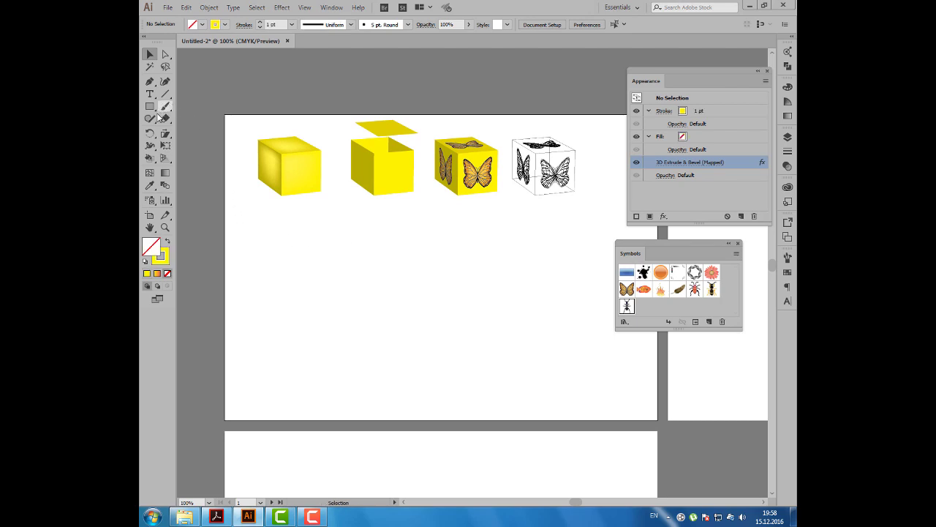
# Start a wavy Pen path below the cubes, then undo and abandon it
pyautogui.click(150, 81)
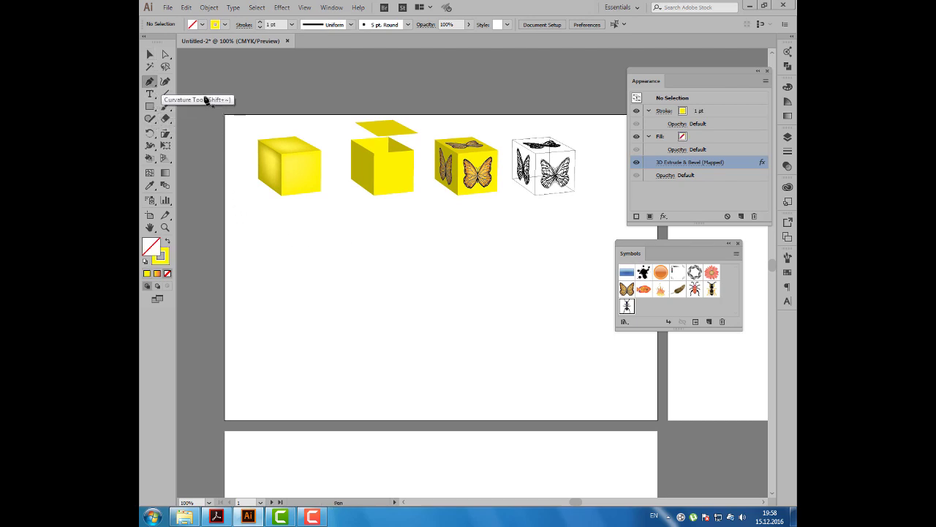
pyautogui.click(264, 319)
pyautogui.click(270, 308)
pyautogui.click(276, 295)
pyautogui.moveTo(277, 278); pyautogui.dragTo(272, 253)
pyautogui.moveTo(406, 284); pyautogui.dragTo(413, 313)
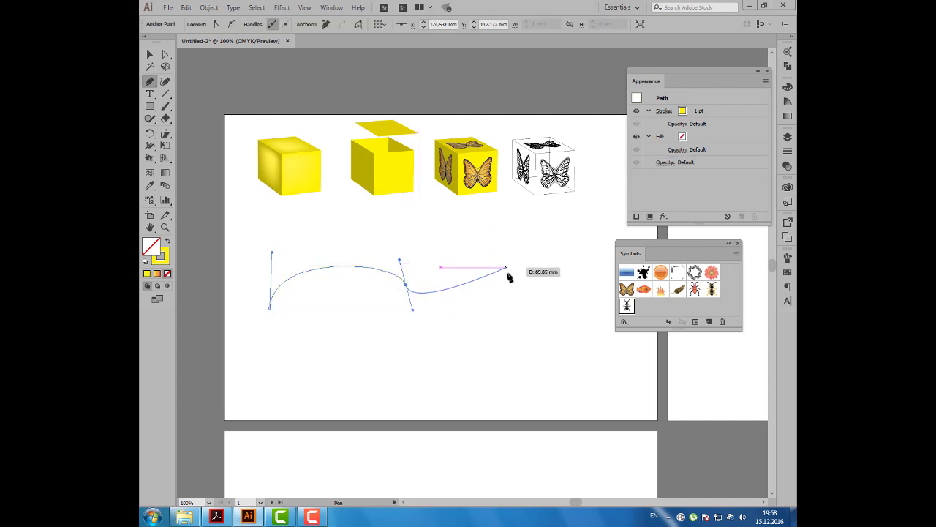
pyautogui.moveTo(514, 276); pyautogui.dragTo(516, 250)
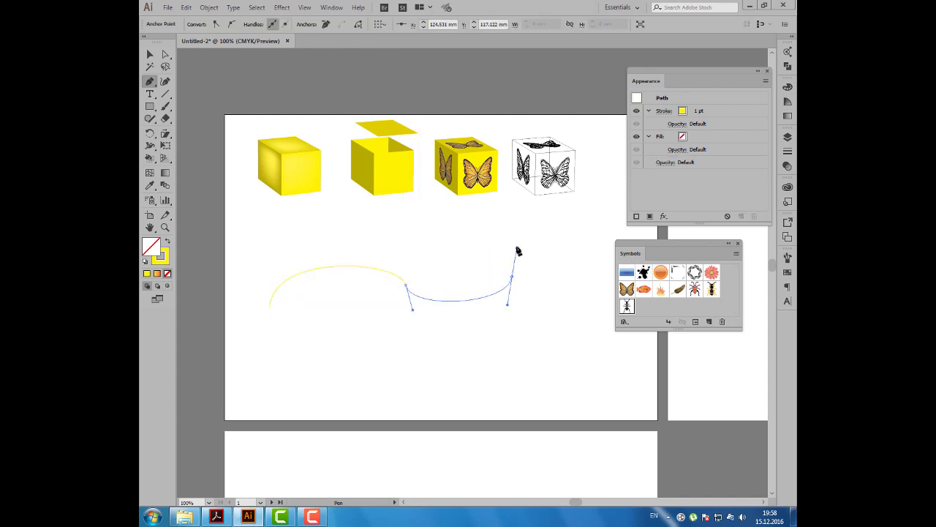
pyautogui.hotkey('ctrl', 'z')
pyautogui.hotkey('ctrl', 'z')
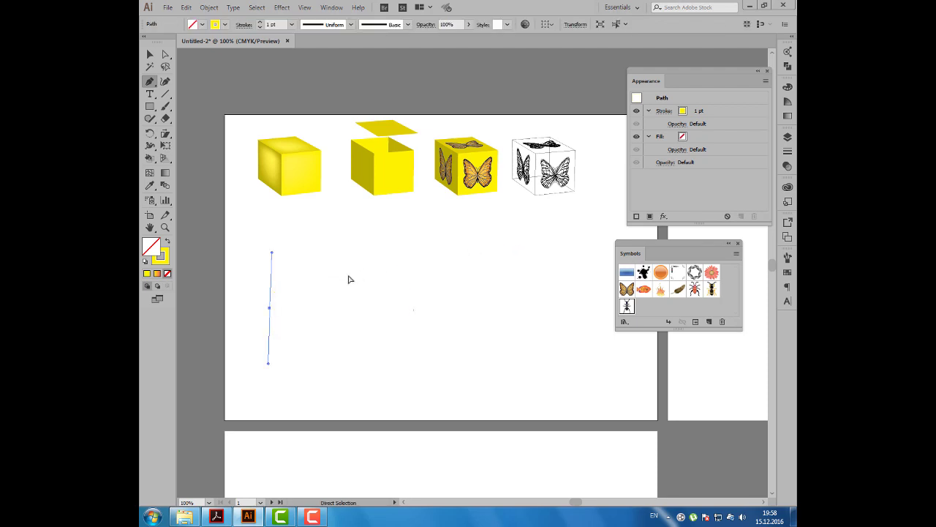
pyautogui.keyDown('ctrl'); pyautogui.click(314, 301); pyautogui.keyUp('ctrl')
# Set the stroke to tan brown, draw a wavy curve below the cubes, and move it up-right
pyautogui.click(224, 24)
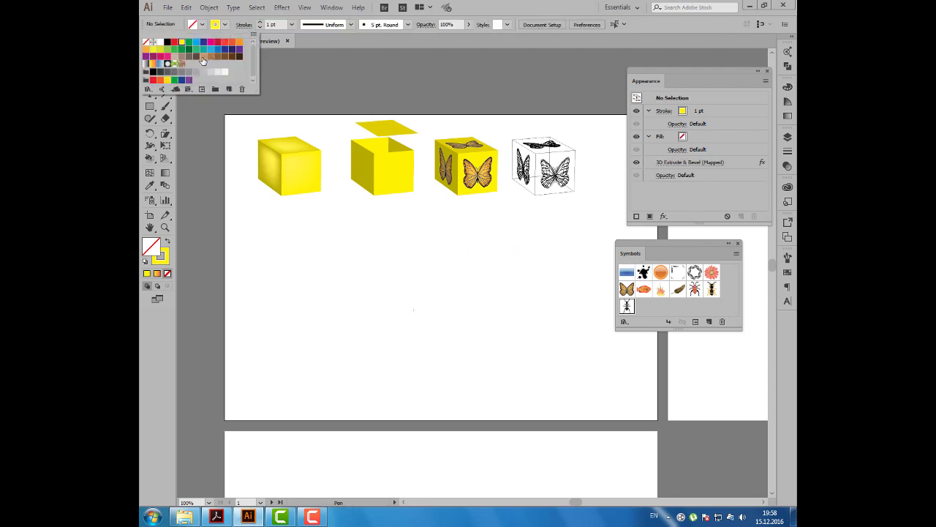
pyautogui.click(203, 61)
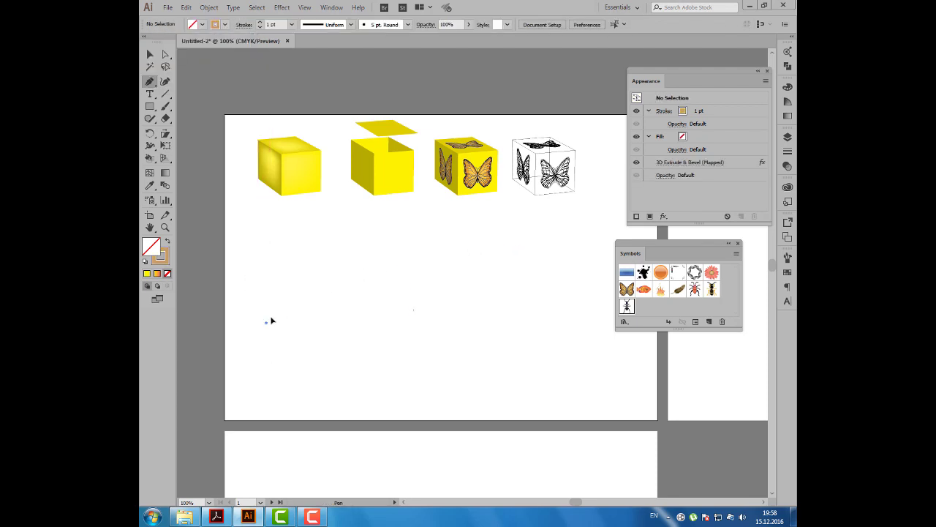
pyautogui.moveTo(266, 322); pyautogui.dragTo(283, 253)
pyautogui.moveTo(395, 322); pyautogui.dragTo(422, 291)
pyautogui.click(482, 298)
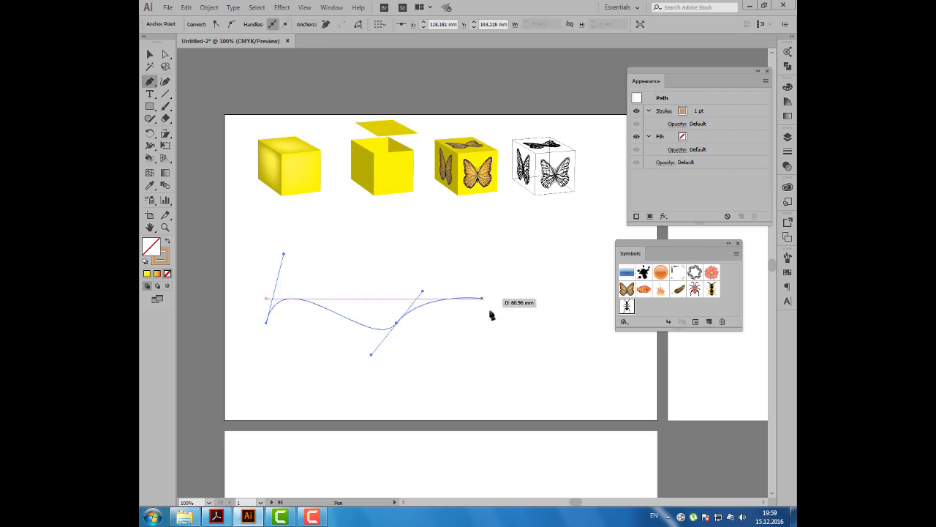
pyautogui.moveTo(515, 329); pyautogui.dragTo(542, 294)
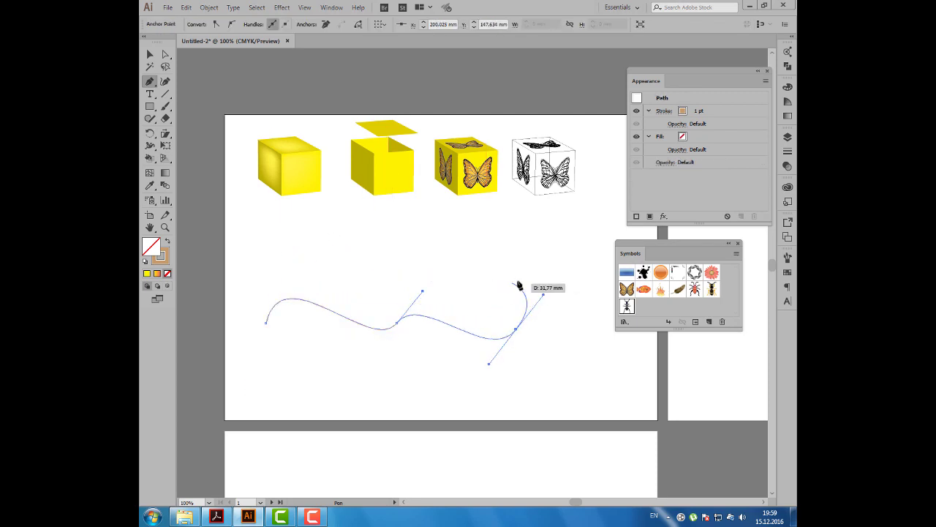
pyautogui.press('ctrl')
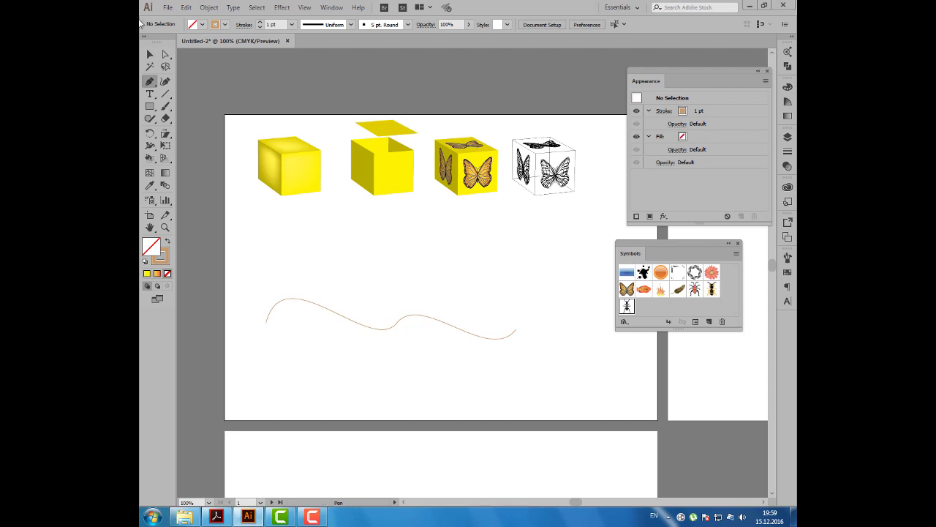
pyautogui.click(150, 54)
pyautogui.moveTo(476, 338)
pyautogui.mouseDown()
pyautogui.moveTo(498, 322)
pyautogui.moveTo(486, 312)
pyautogui.moveTo(539, 268)
pyautogui.moveTo(511, 242)
pyautogui.mouseUp()
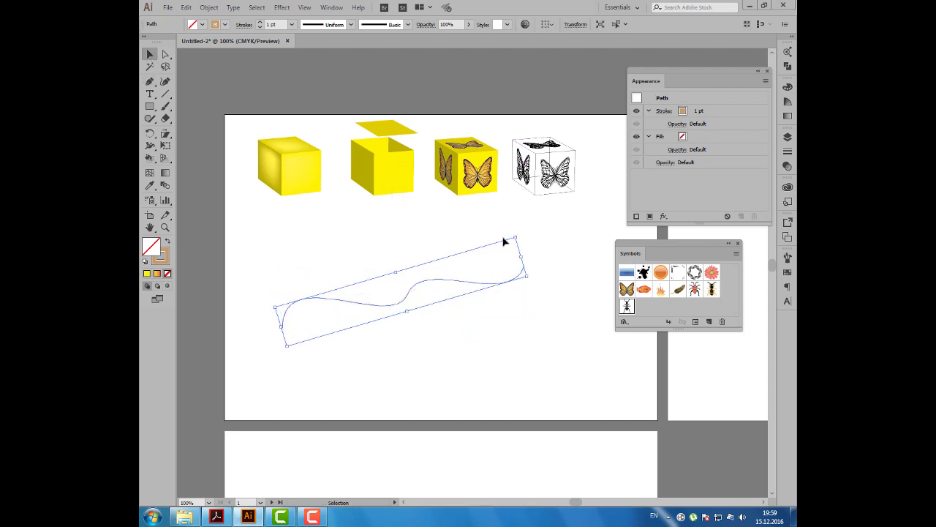
pyautogui.click(291, 9)
pyautogui.moveTo(333, 66)
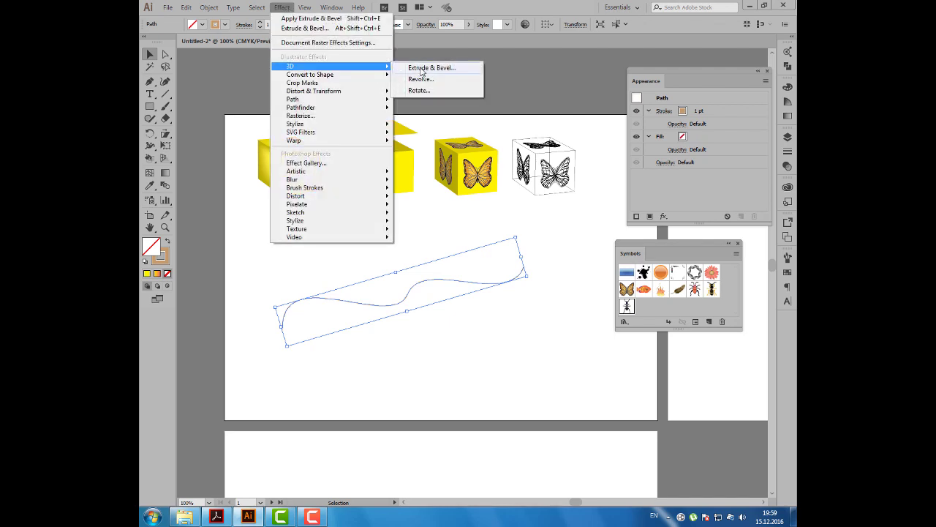
# Preview the extrusion, tilt it, deepen it to 244 pt and set 100 blend steps
pyautogui.click(422, 68)
pyautogui.click(536, 342)
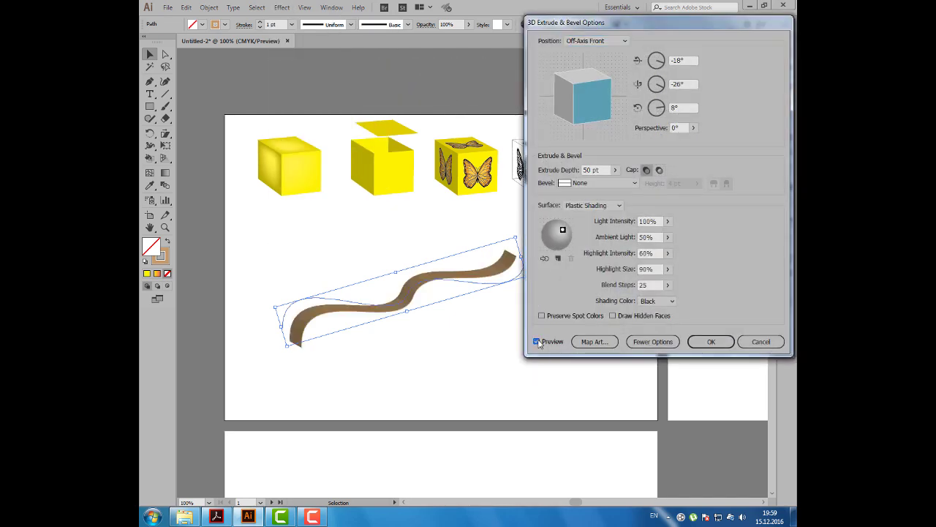
pyautogui.moveTo(582, 97); pyautogui.dragTo(592, 108)
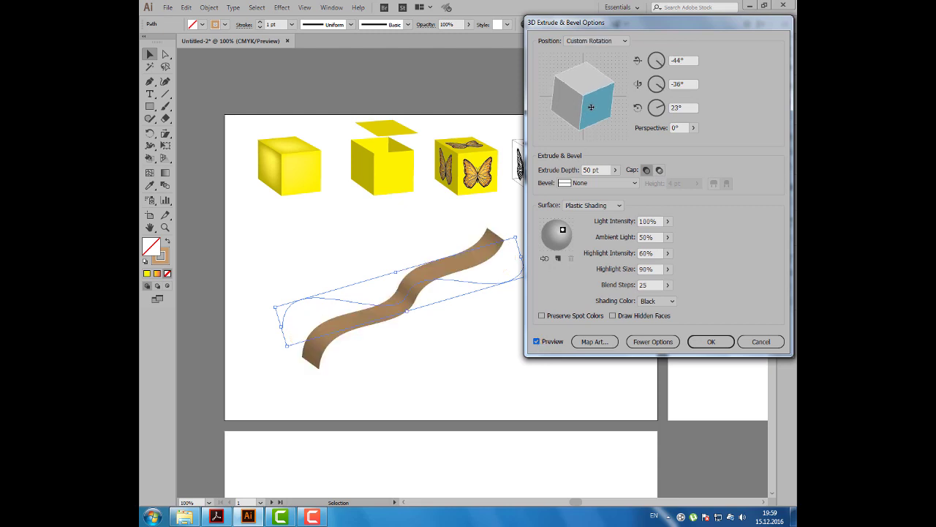
pyautogui.click(615, 170)
pyautogui.moveTo(576, 183); pyautogui.dragTo(584, 186)
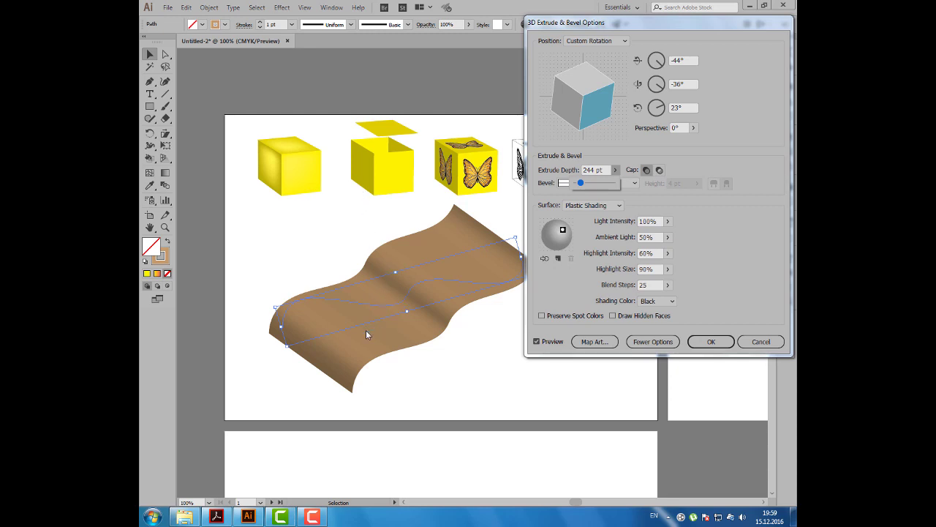
pyautogui.click(565, 294)
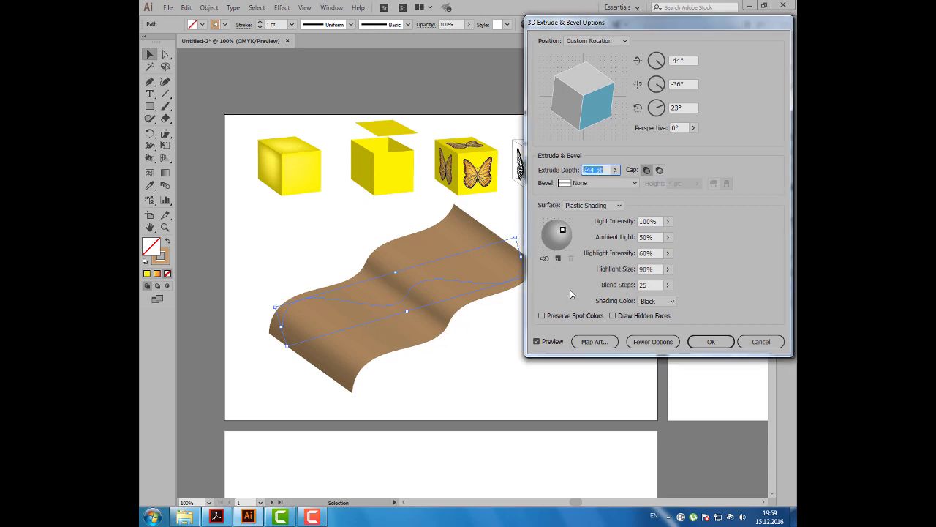
pyautogui.click(647, 285)
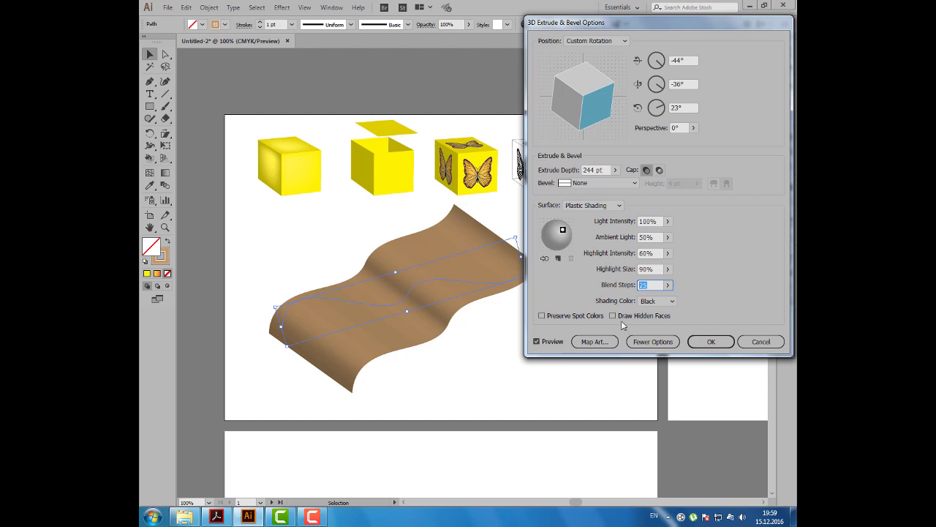
pyautogui.write('100')
pyautogui.press('Tab')
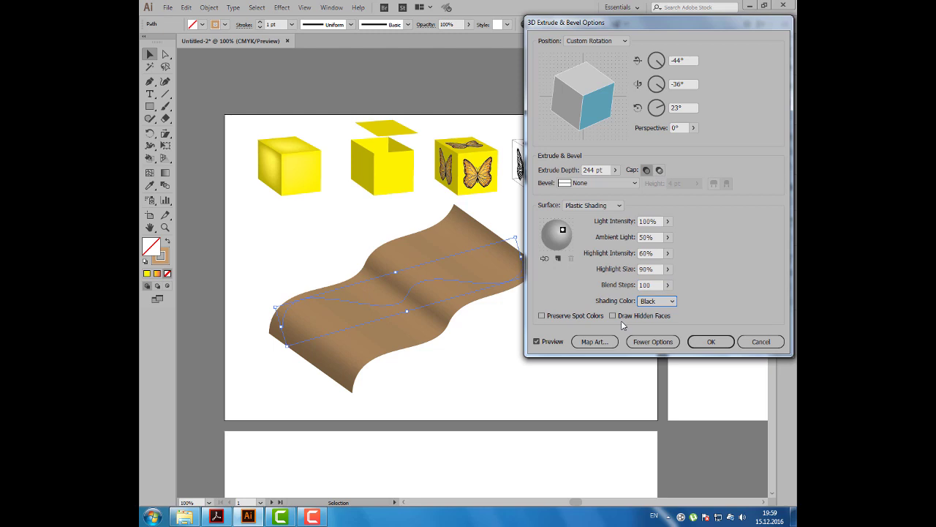
# Add a second light at 65% intensity, lower the highlight, and apply the ribbon
pyautogui.click(558, 260)
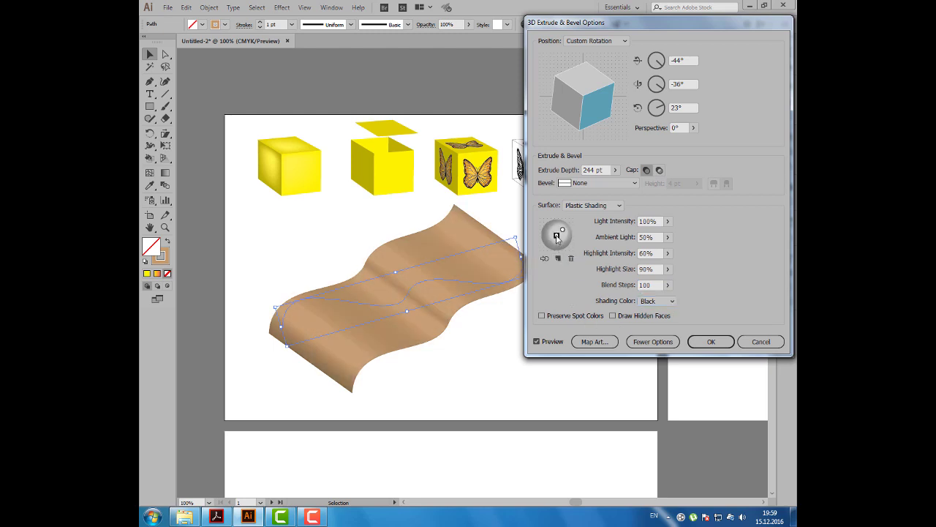
pyautogui.moveTo(557, 238); pyautogui.dragTo(547, 235)
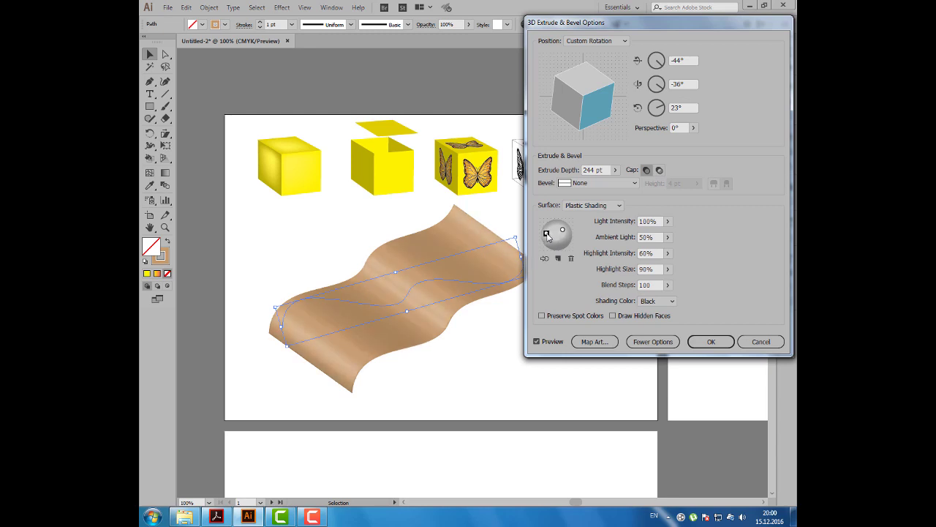
pyautogui.click(668, 222)
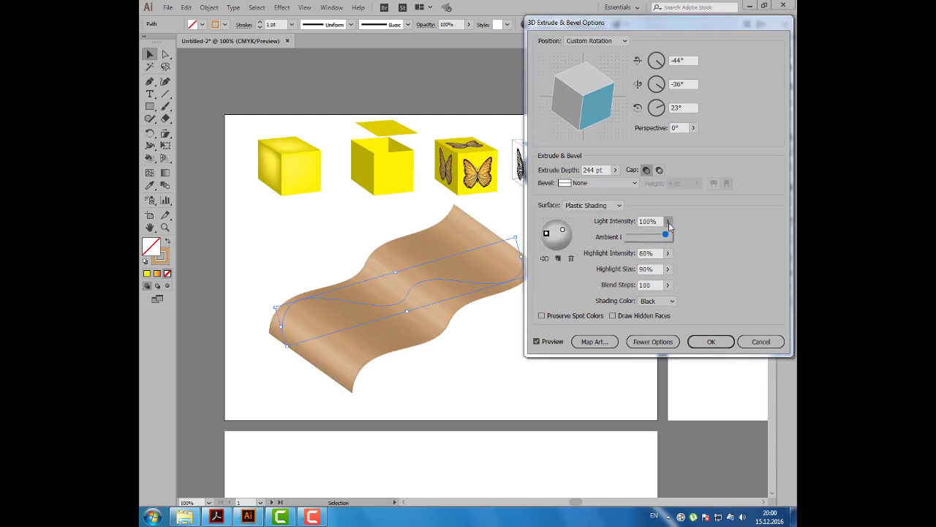
pyautogui.moveTo(665, 234); pyautogui.dragTo(655, 237)
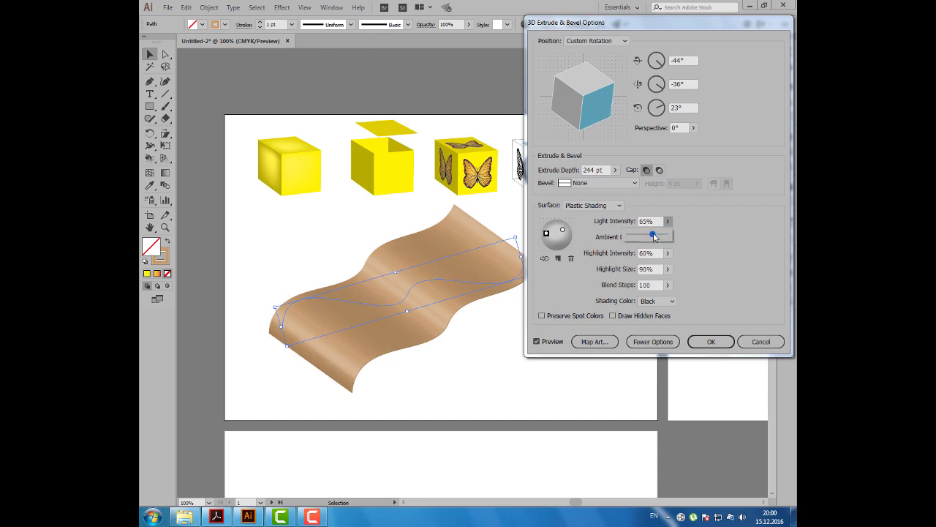
pyautogui.click(547, 234)
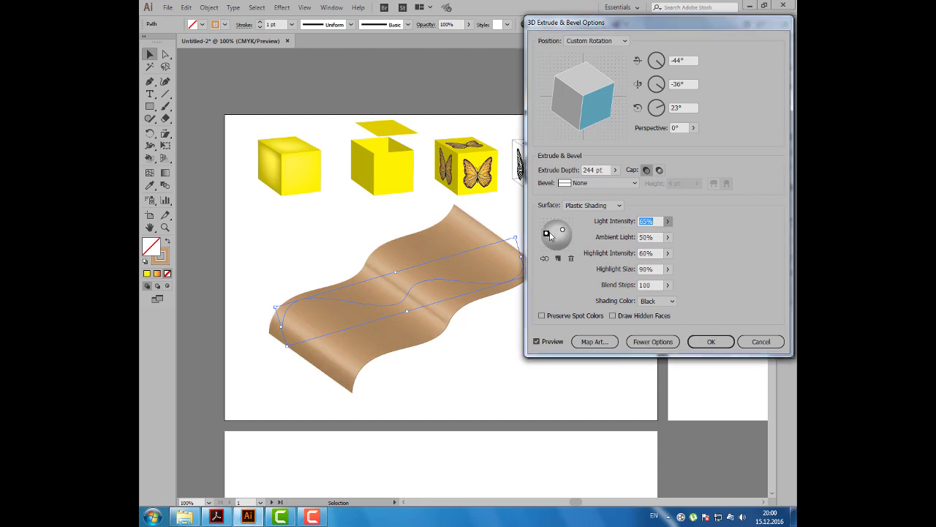
pyautogui.moveTo(547, 234); pyautogui.dragTo(550, 233)
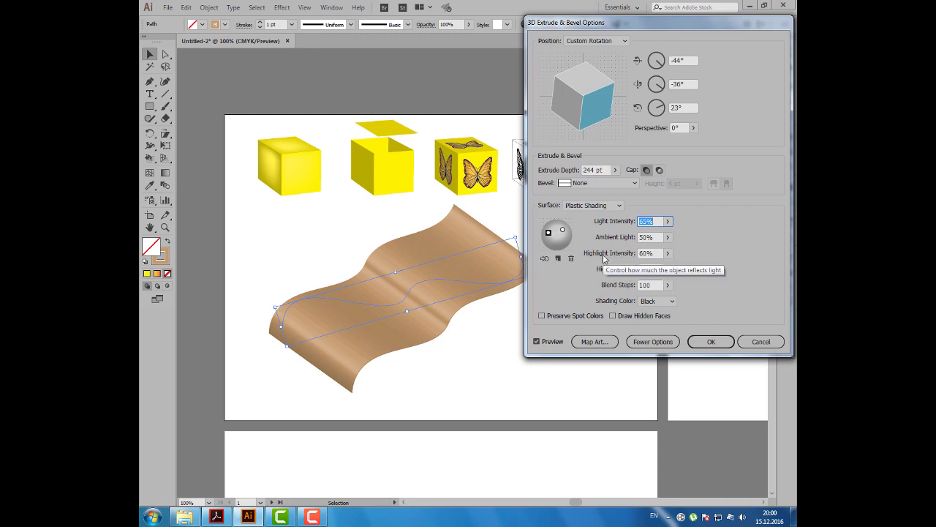
pyautogui.click(667, 269)
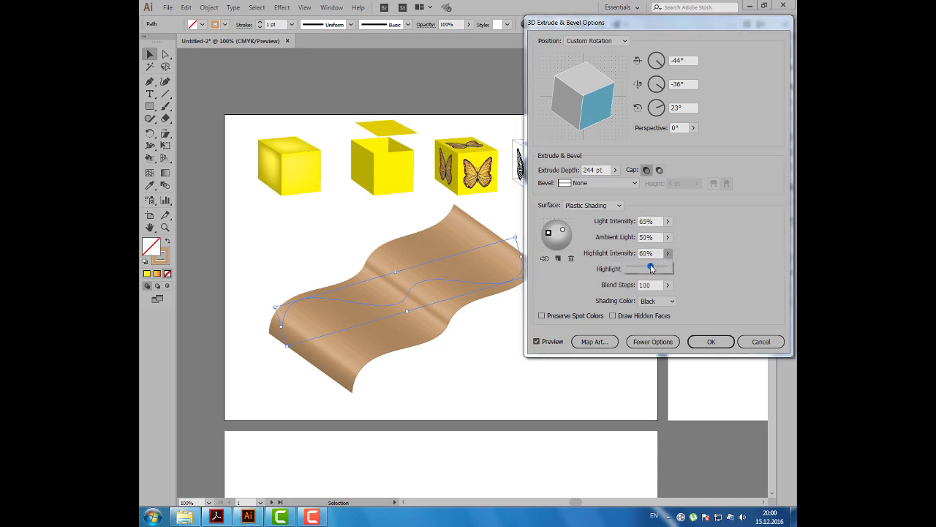
pyautogui.moveTo(652, 269)
pyautogui.mouseDown()
pyautogui.moveTo(636, 269)
pyautogui.moveTo(650, 283)
pyautogui.mouseUp()
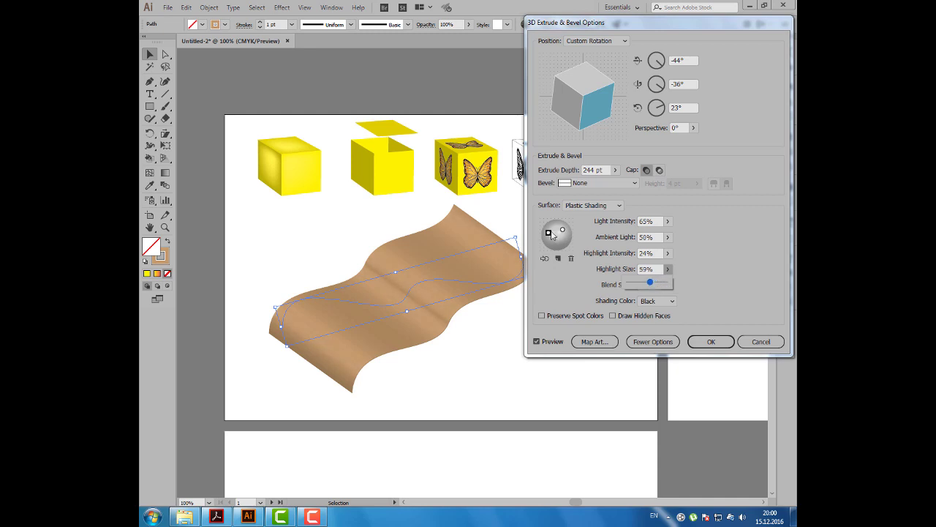
pyautogui.moveTo(553, 232); pyautogui.dragTo(553, 235)
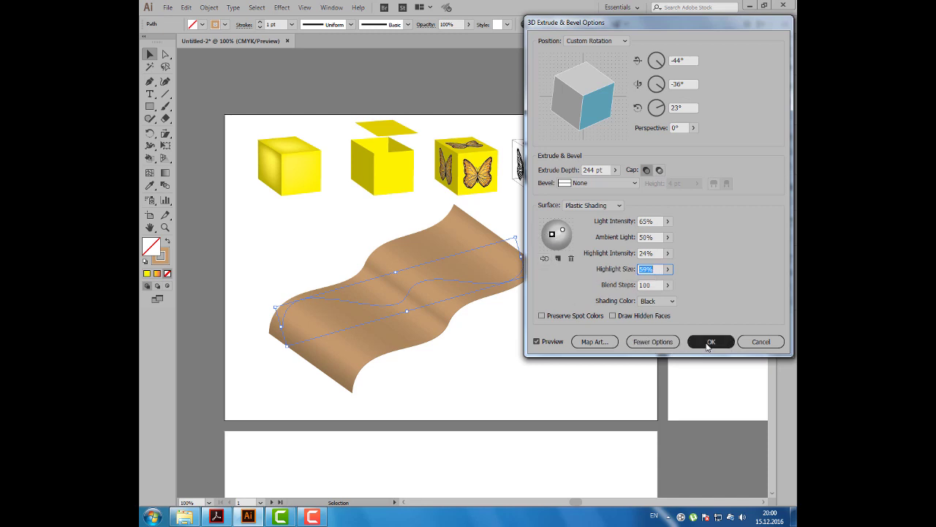
pyautogui.click(708, 343)
# Add the ЛЕНТОЧКА text below the ribbon
pyautogui.click(533, 344)
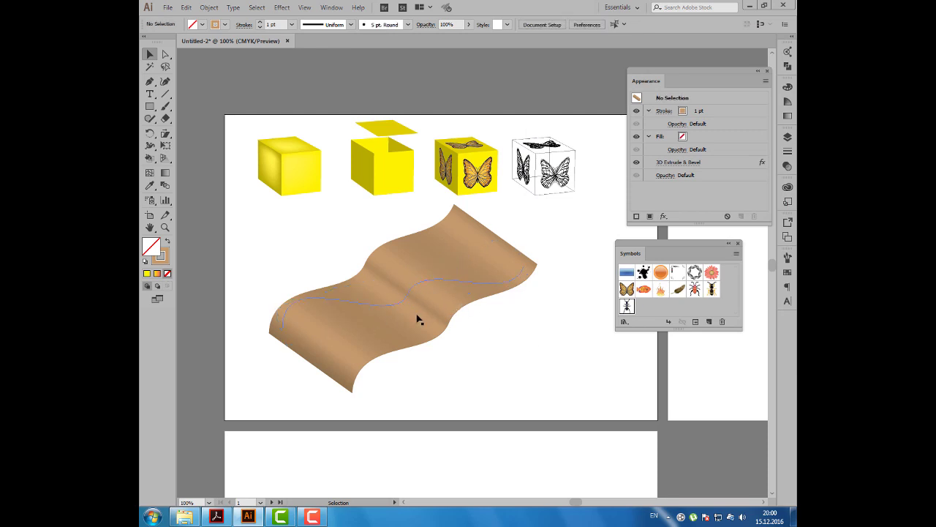
pyautogui.click(150, 94)
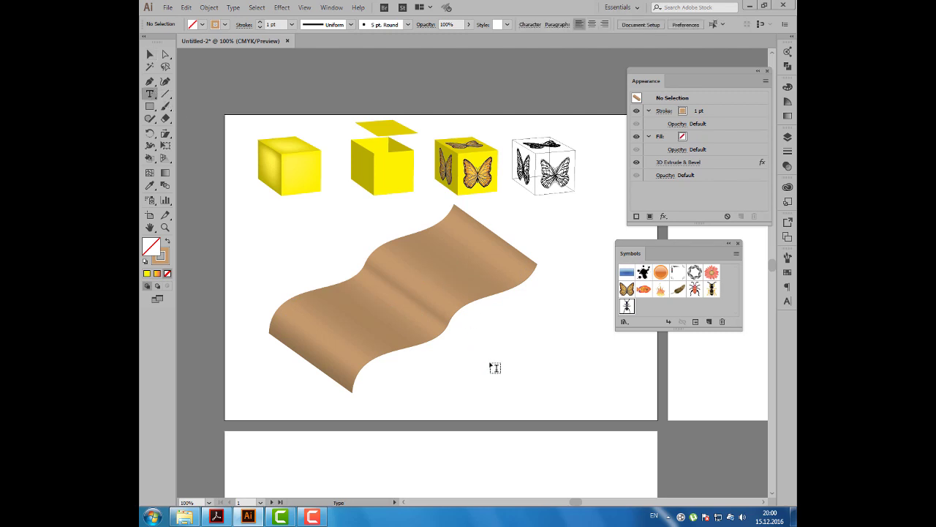
pyautogui.click(488, 370)
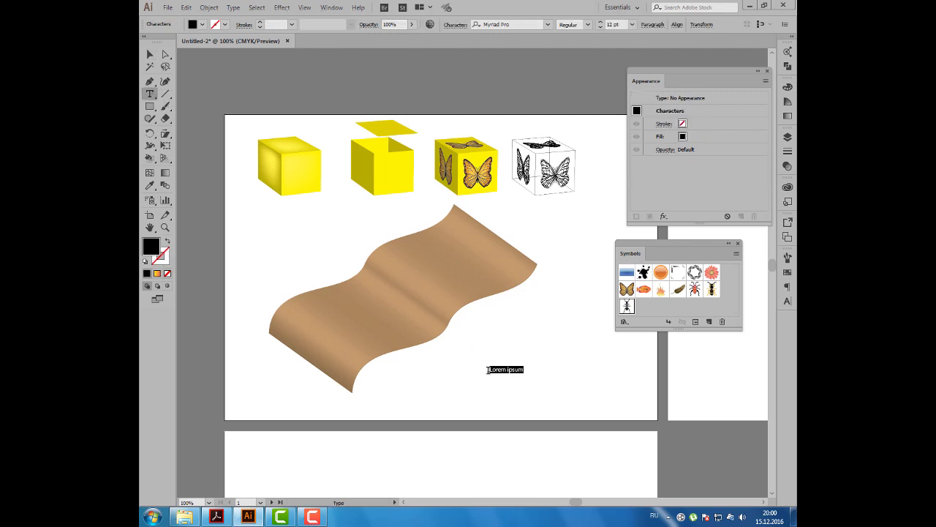
pyautogui.write('ЛЕНТОЧКА')
pyautogui.press('Escape')
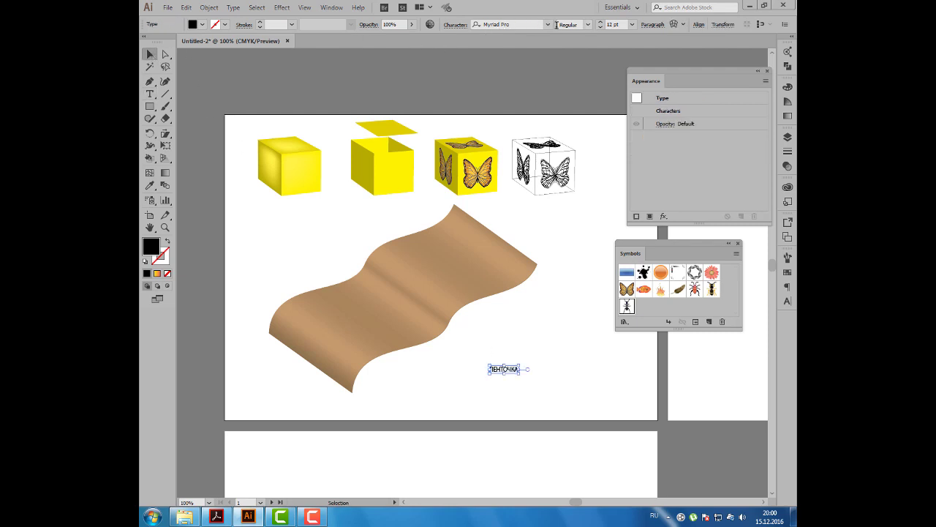
# Set ЛЕНТОЧКА to Arial Black, enlarge it, colour it brown, and drag it into Symbols
pyautogui.click(529, 24)
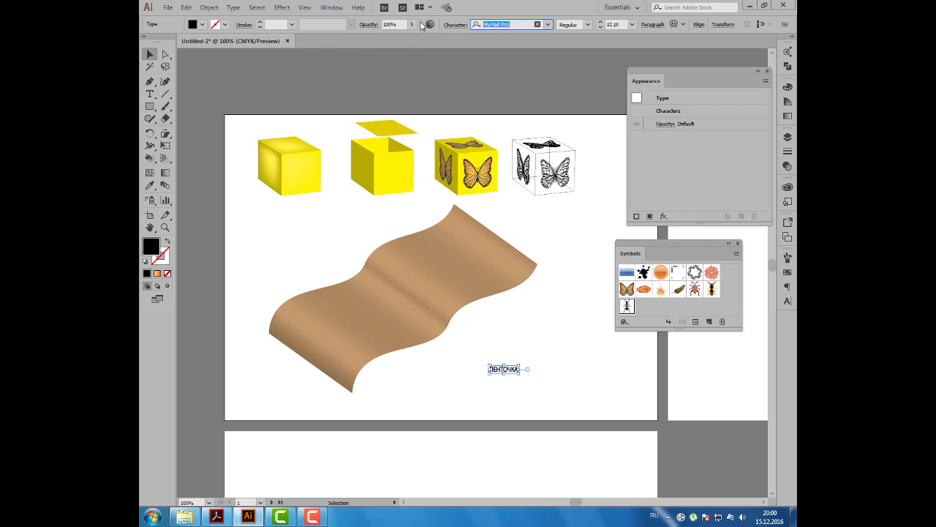
pyautogui.hotkey('alt', 'shift')
pyautogui.write('ar')
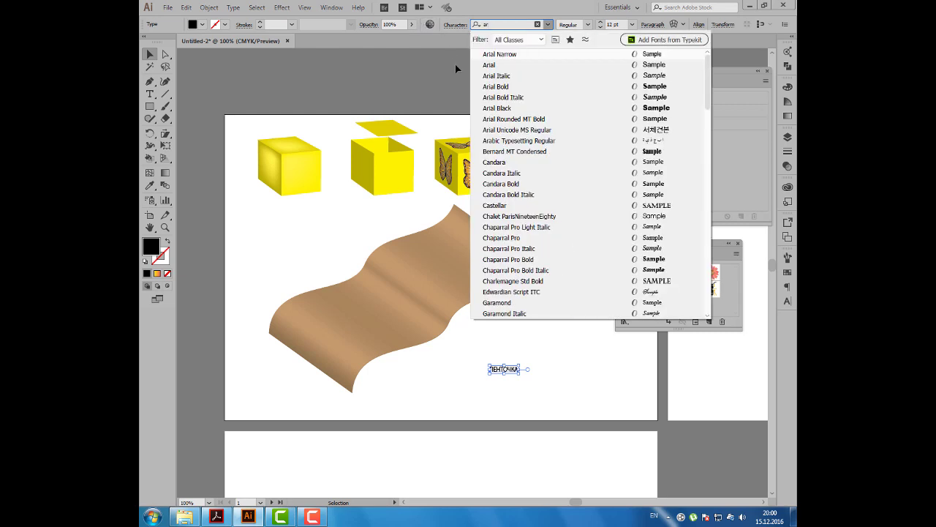
pyautogui.click(501, 106)
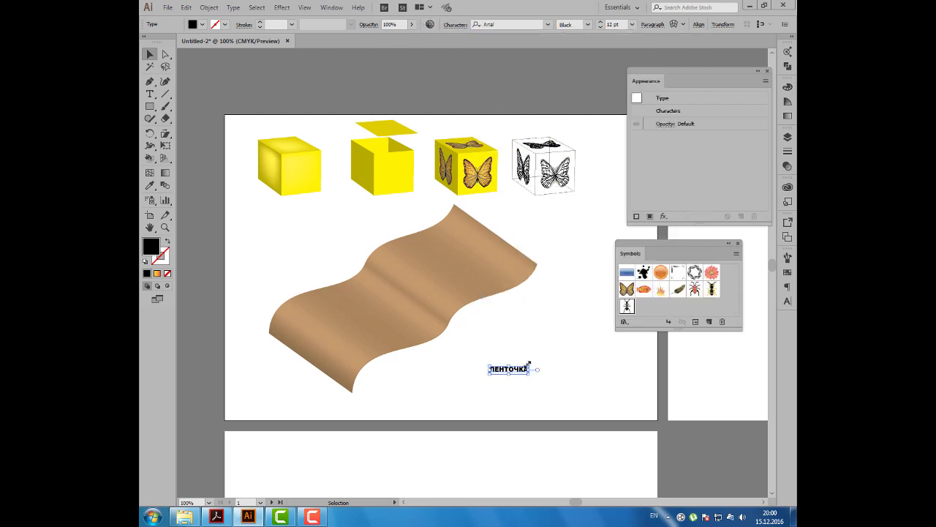
pyautogui.moveTo(528, 364); pyautogui.dragTo(596, 352)
pyautogui.click(203, 25)
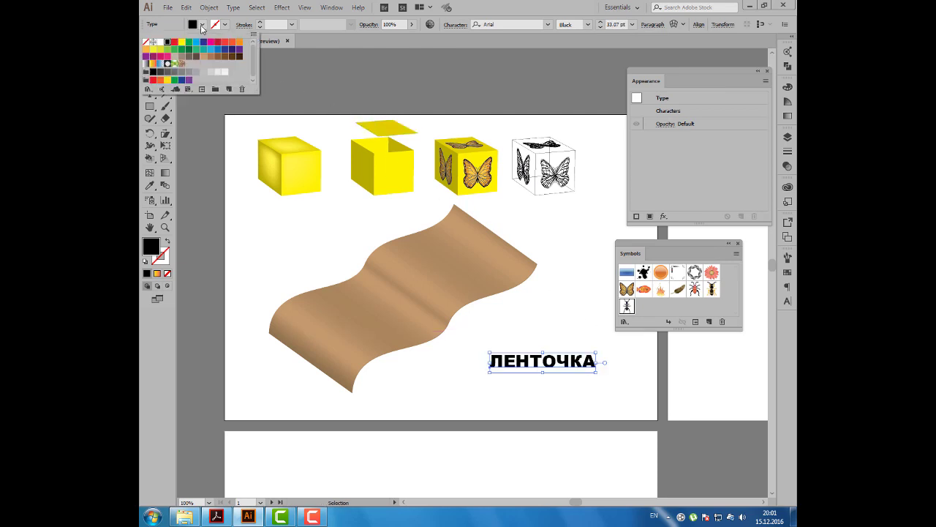
pyautogui.click(218, 57)
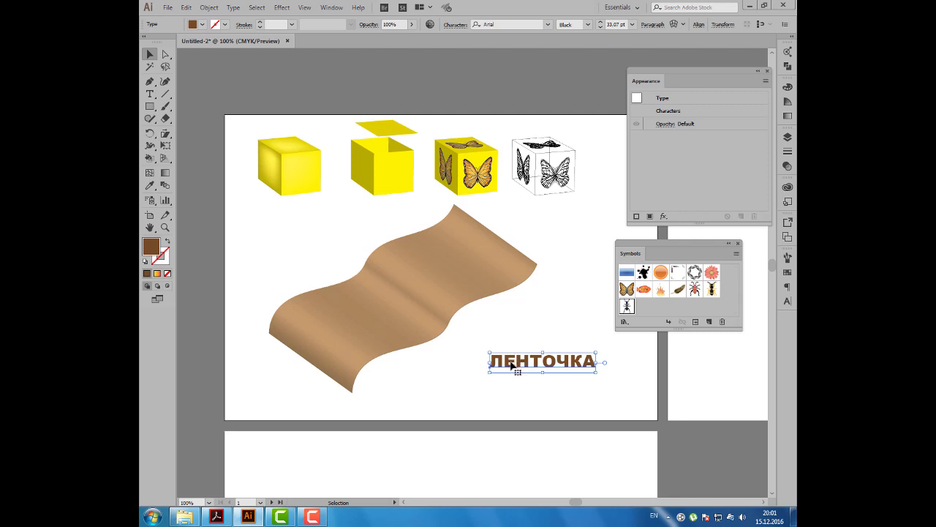
pyautogui.moveTo(510, 366); pyautogui.dragTo(640, 314)
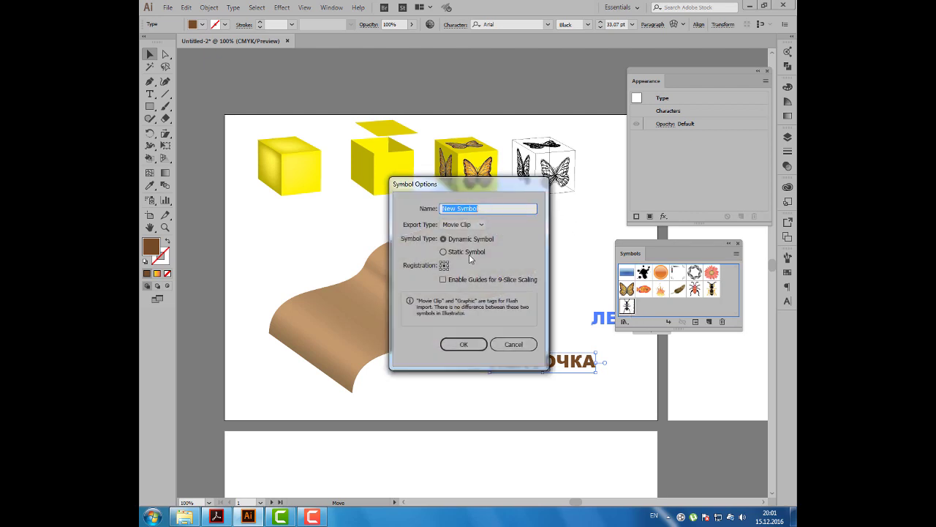
# Save the text as a Movie Clip 'New Symbol', then pan the view and select the ribbon
pyautogui.click(481, 226)
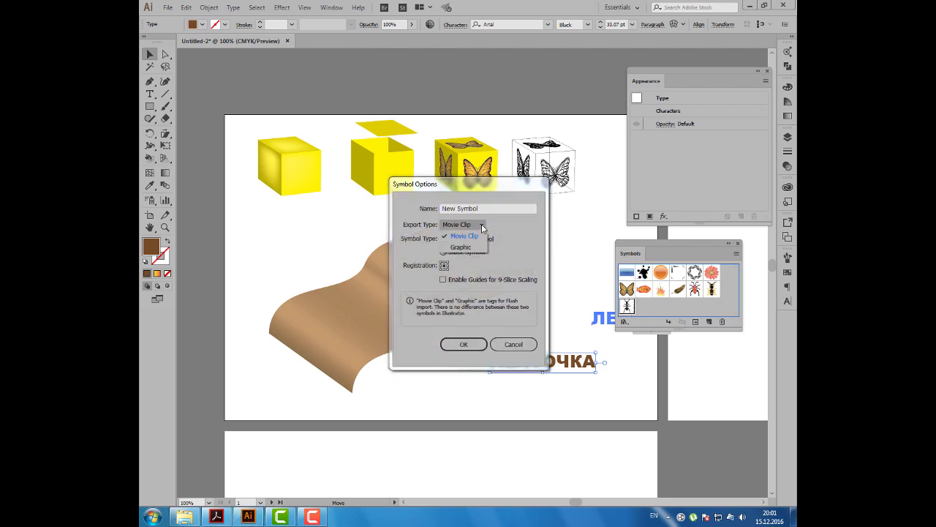
pyautogui.click(481, 227)
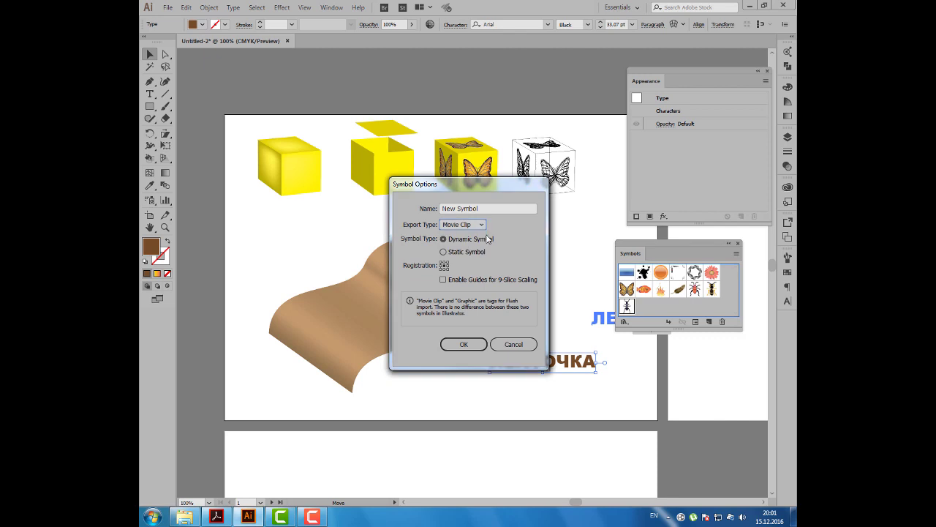
pyautogui.click(455, 345)
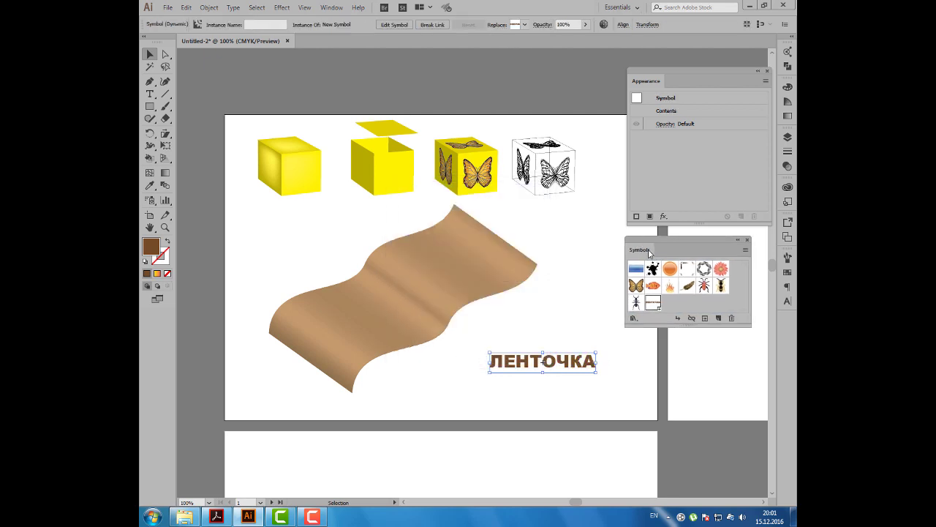
pyautogui.moveTo(636, 254); pyautogui.dragTo(649, 248)
pyautogui.press('space')
pyautogui.moveTo(533, 287); pyautogui.dragTo(513, 282)
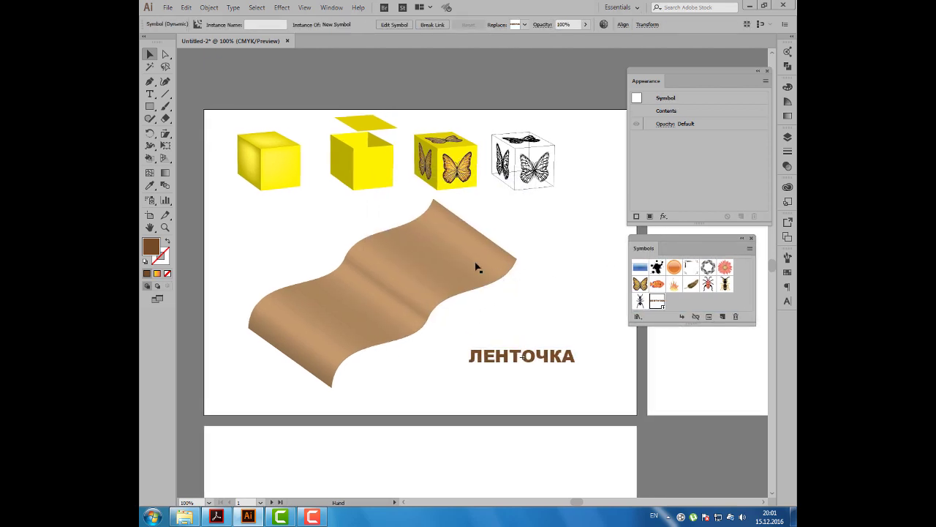
pyautogui.click(424, 270)
# Reopen the ribbon's 3D Extrude & Bevel with Preview on and bring up Map Art
pyautogui.click(716, 168)
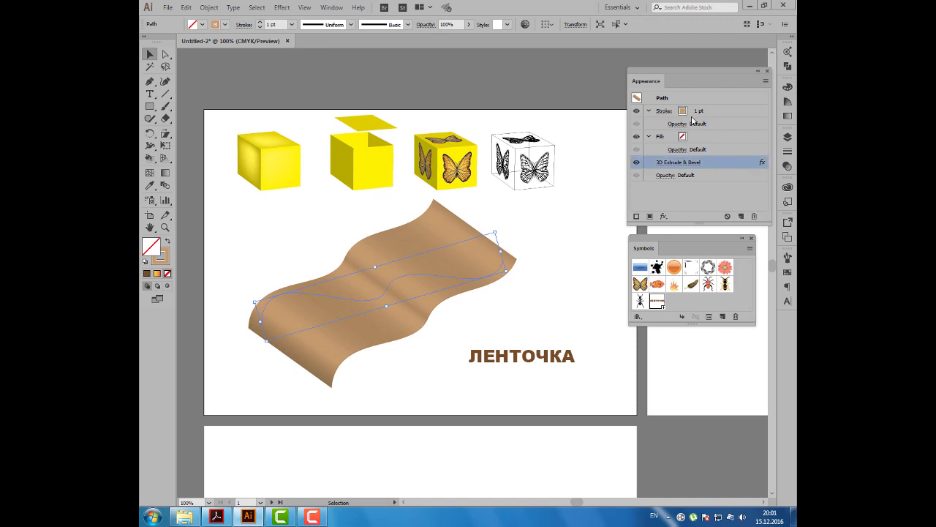
pyautogui.click(698, 165)
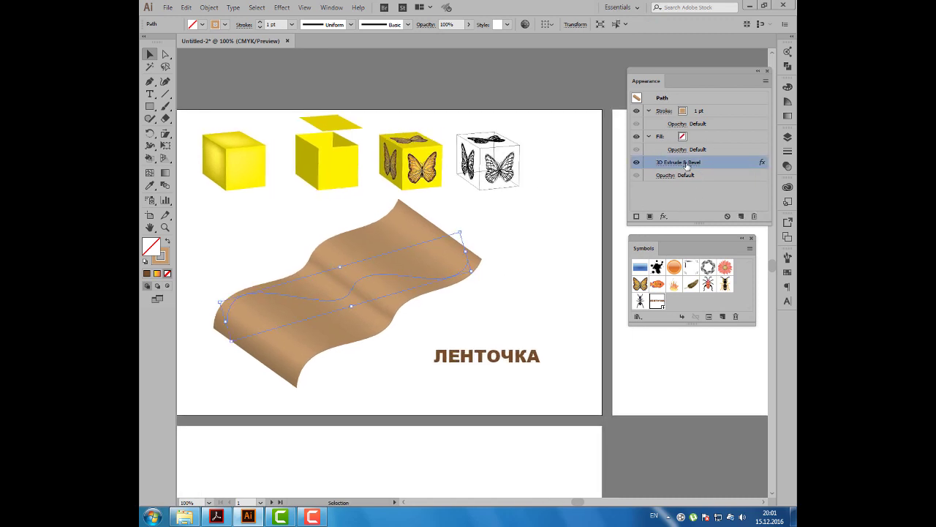
pyautogui.click(537, 341)
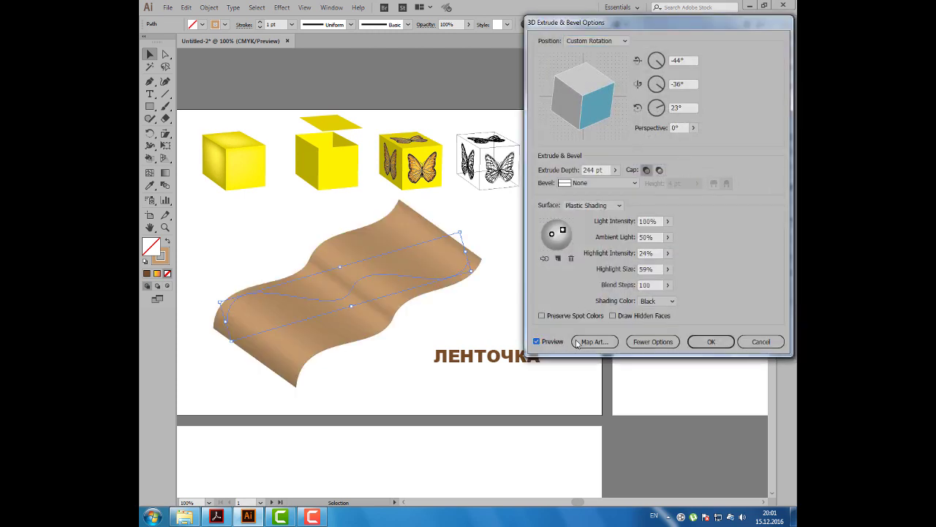
pyautogui.click(594, 342)
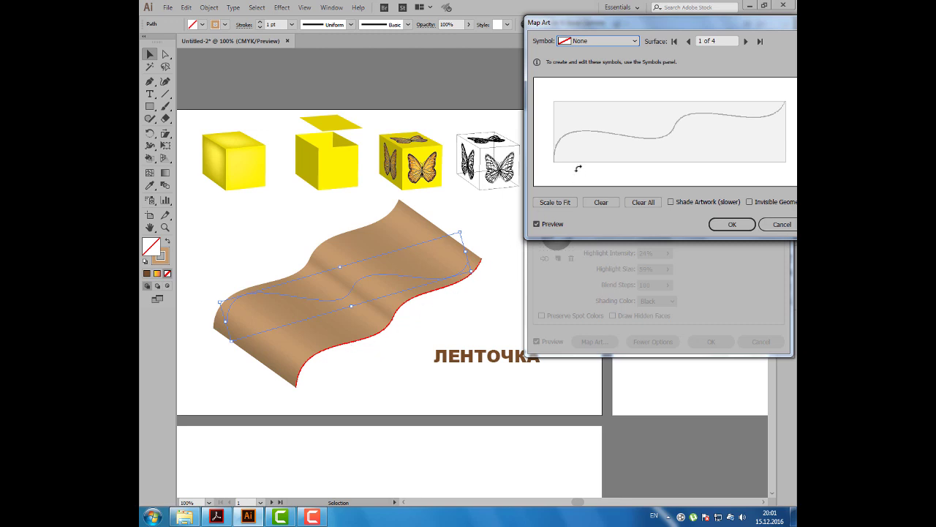
# Map New Symbol onto surface 4 of 4, after trying and clearing surface 3
pyautogui.click(747, 41)
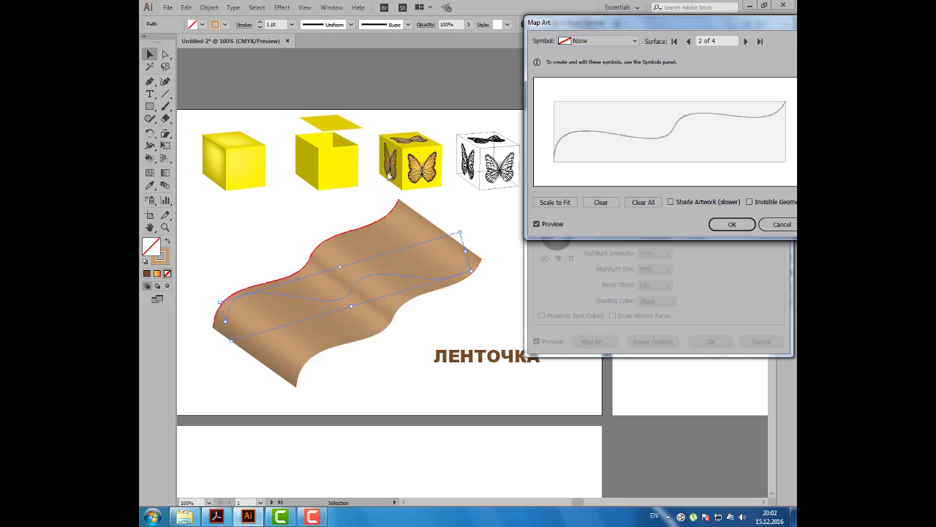
pyautogui.click(747, 42)
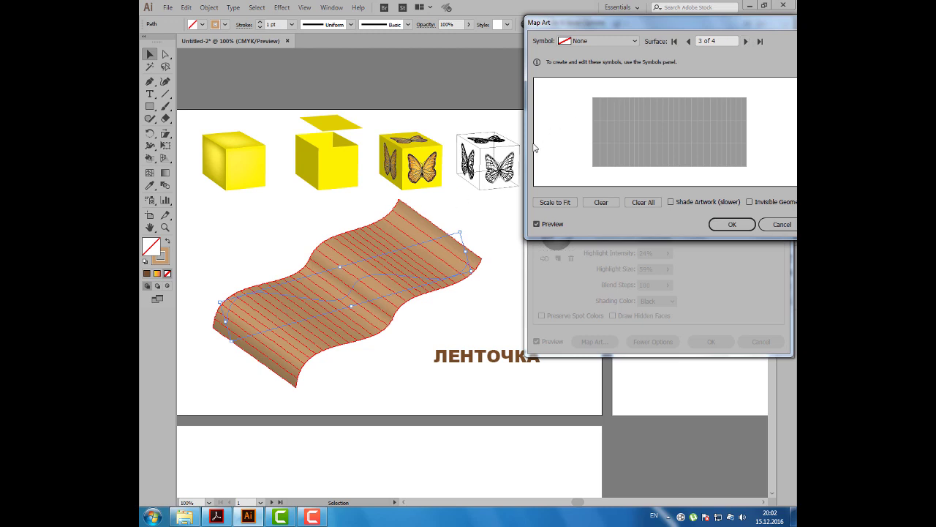
pyautogui.click(632, 41)
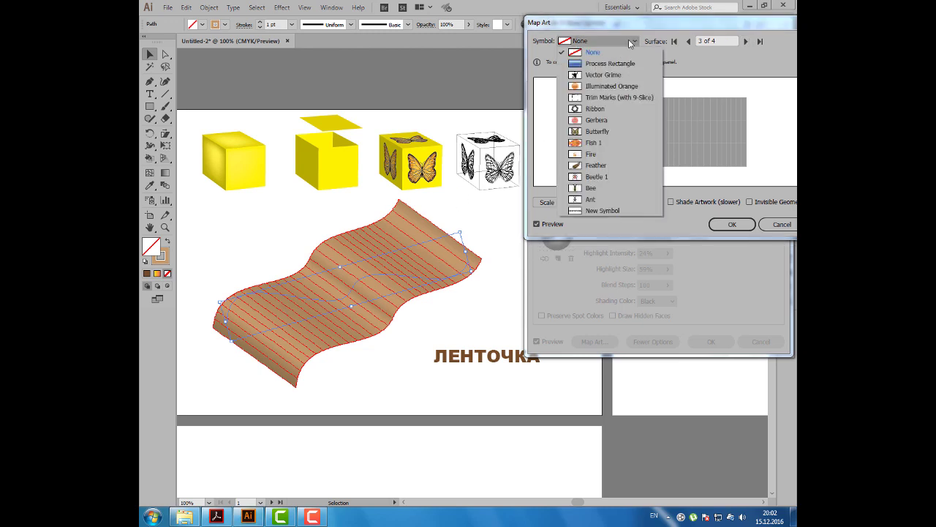
pyautogui.click(595, 211)
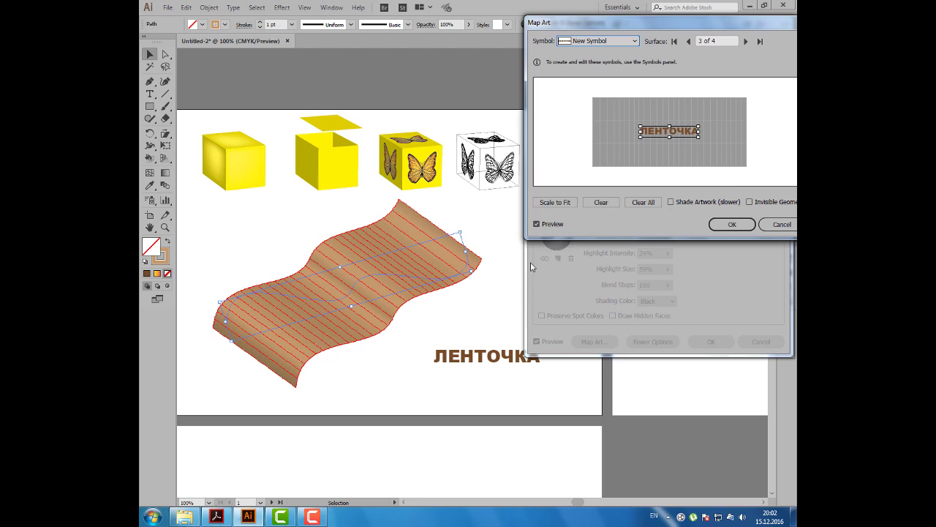
pyautogui.click(609, 208)
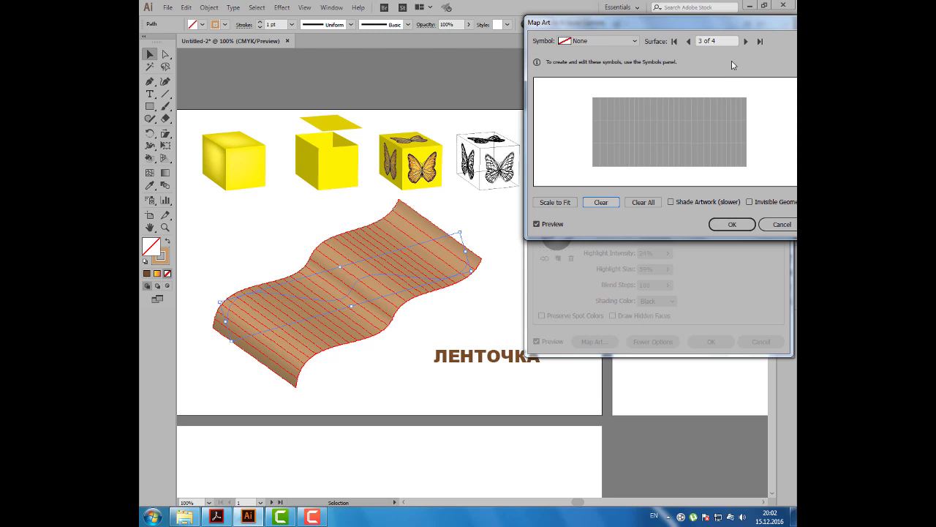
pyautogui.click(746, 41)
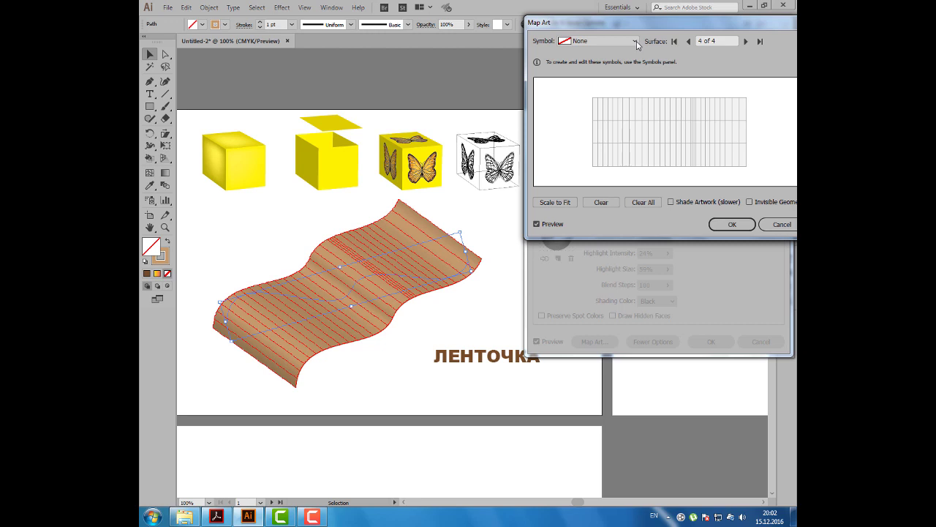
pyautogui.click(635, 42)
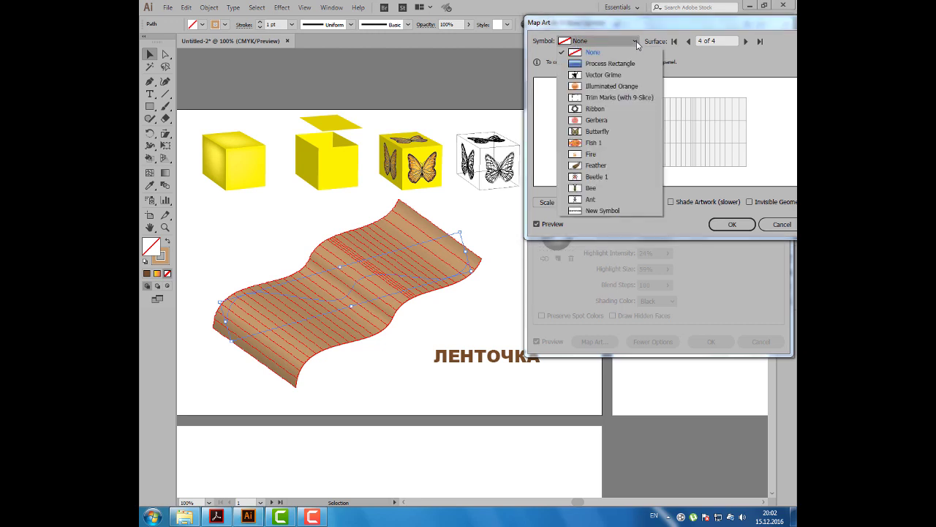
pyautogui.click(598, 211)
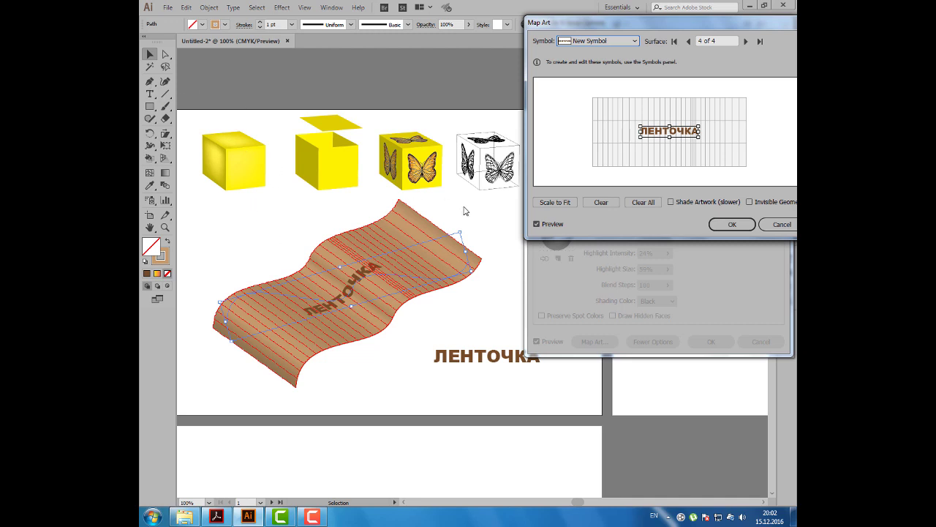
# Enlarge the mapped ЛЕНТОЧКА across the surface, enable Shade Artwork, and confirm both dialogs
pyautogui.moveTo(640, 127); pyautogui.dragTo(607, 114)
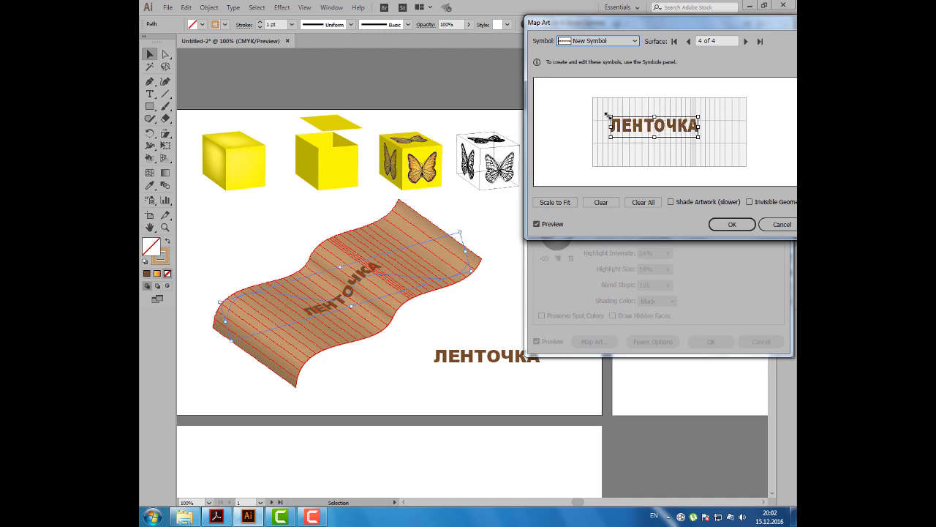
pyautogui.moveTo(699, 137); pyautogui.dragTo(736, 147)
pyautogui.moveTo(606, 115); pyautogui.dragTo(601, 114)
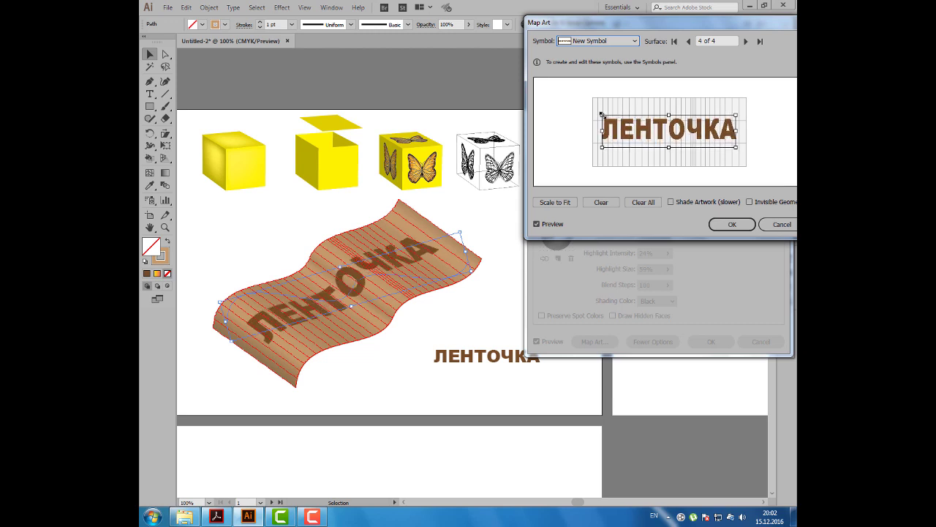
pyautogui.click(684, 202)
pyautogui.press('Return')
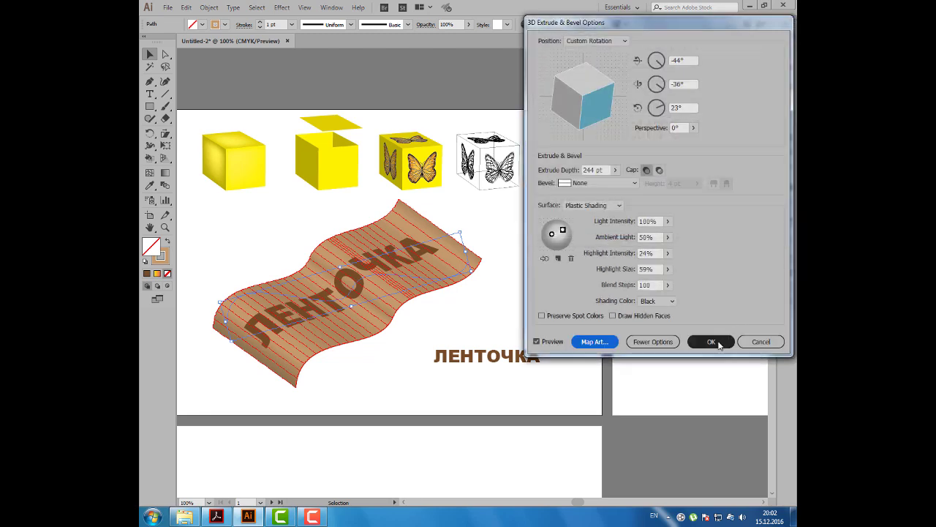
pyautogui.click(713, 342)
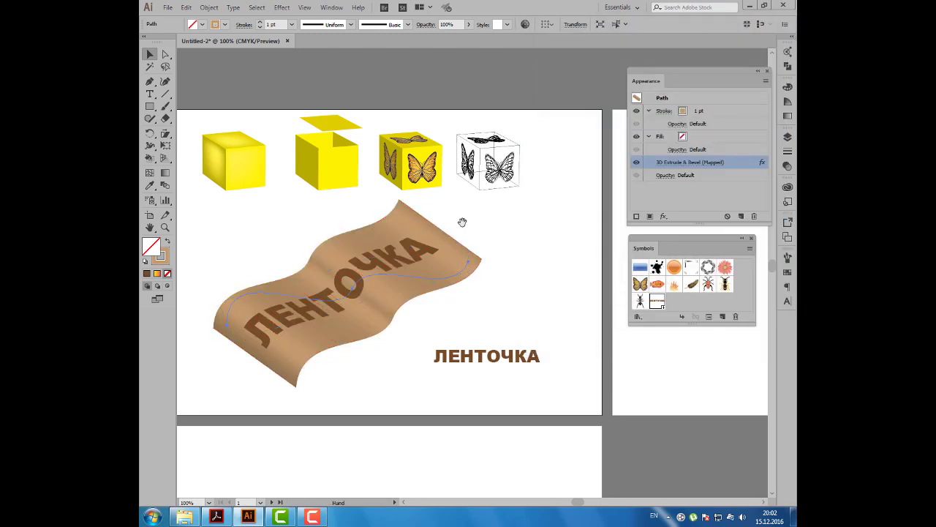
pyautogui.hscroll(-2, 487, 211)
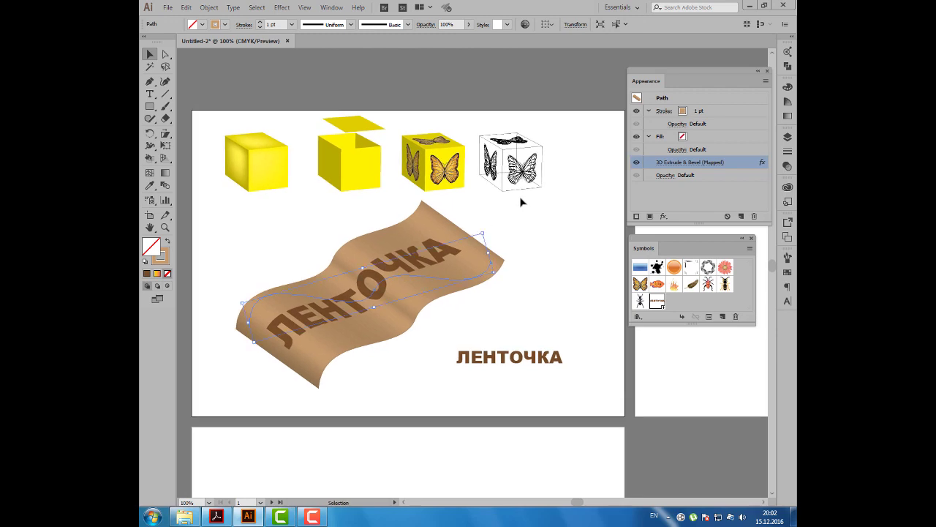